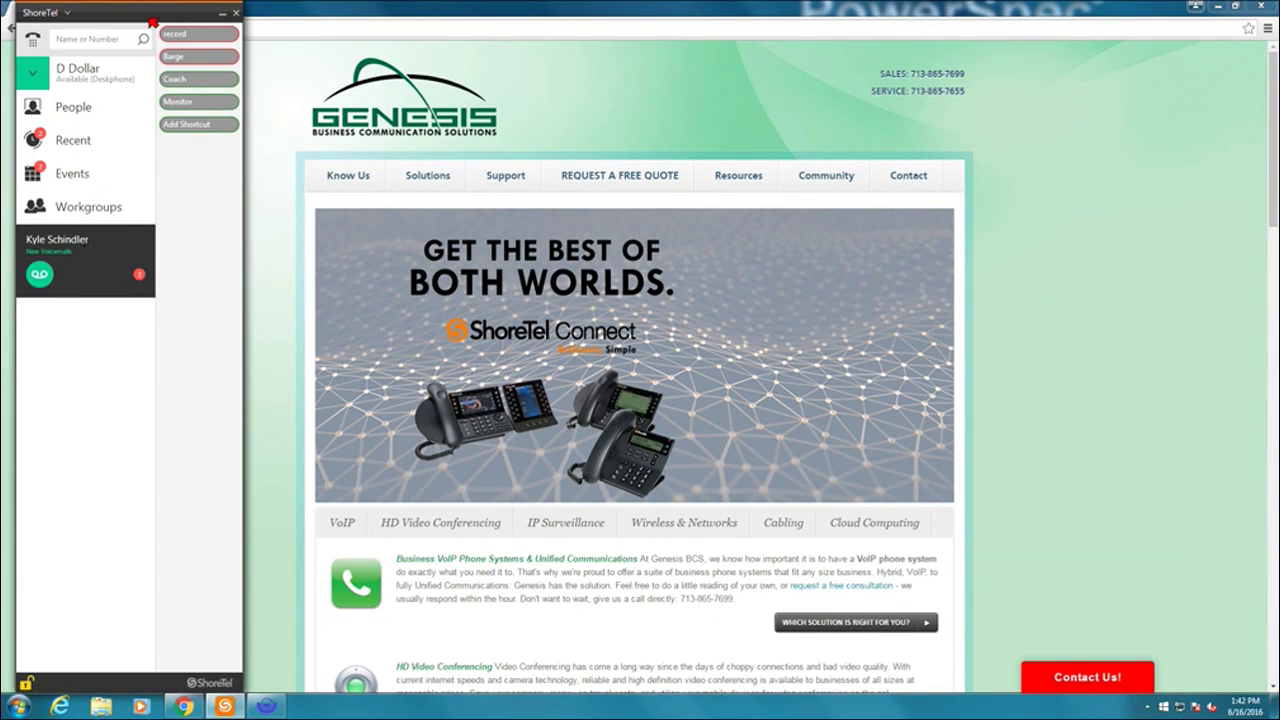
# - Enter 123654 on the dialpad, then close the dialpad, leaving the number ready to call
pyautogui.moveTo(150, 22); pyautogui.dragTo(147, 22)
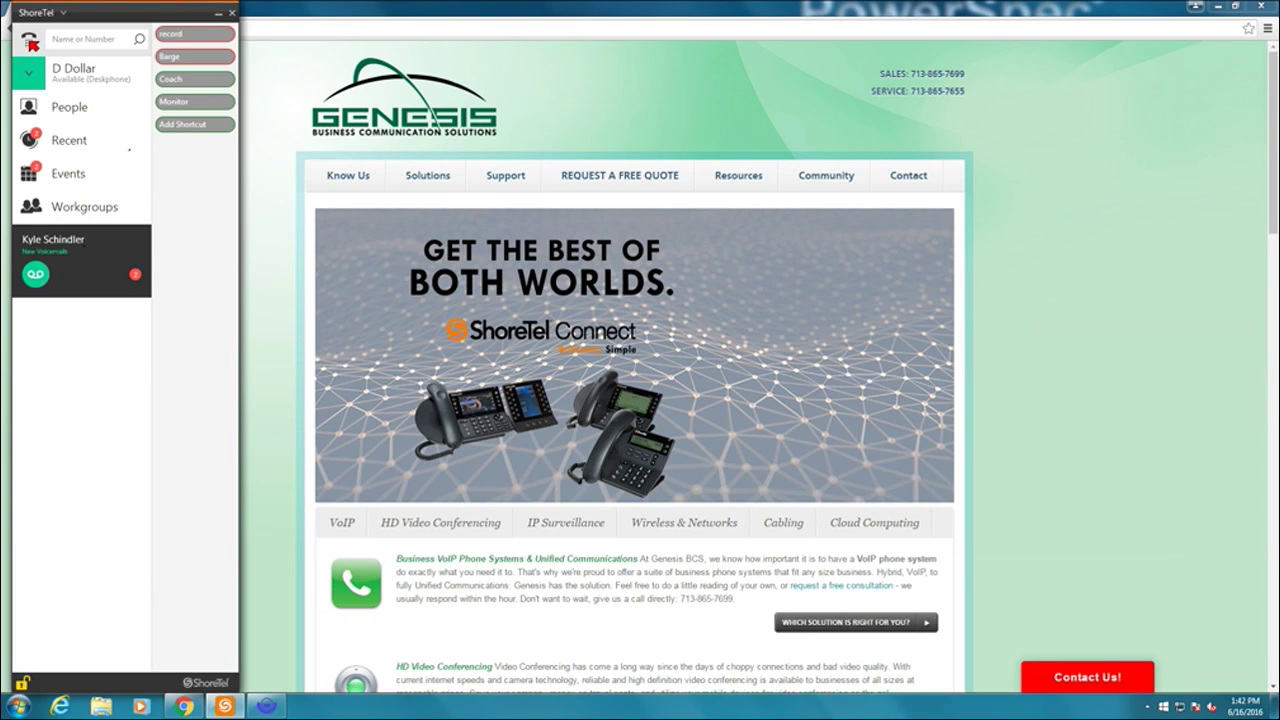
pyautogui.click(29, 41)
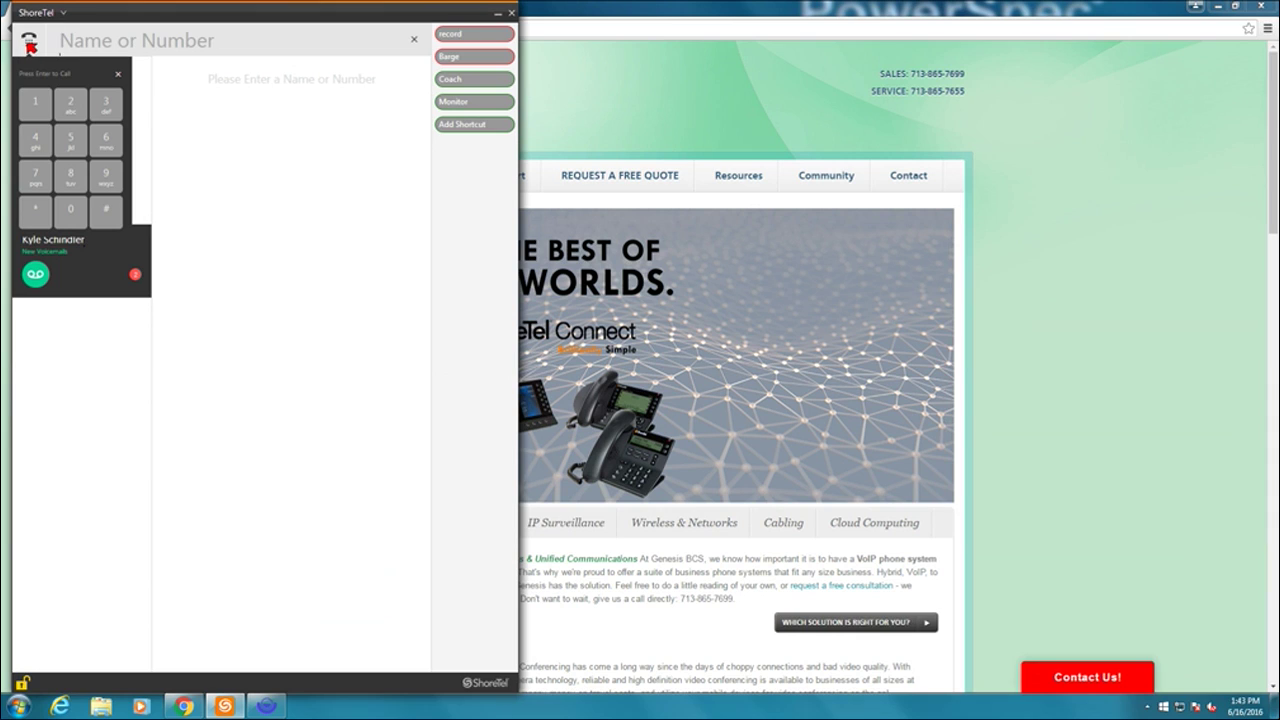
pyautogui.click(36, 104)
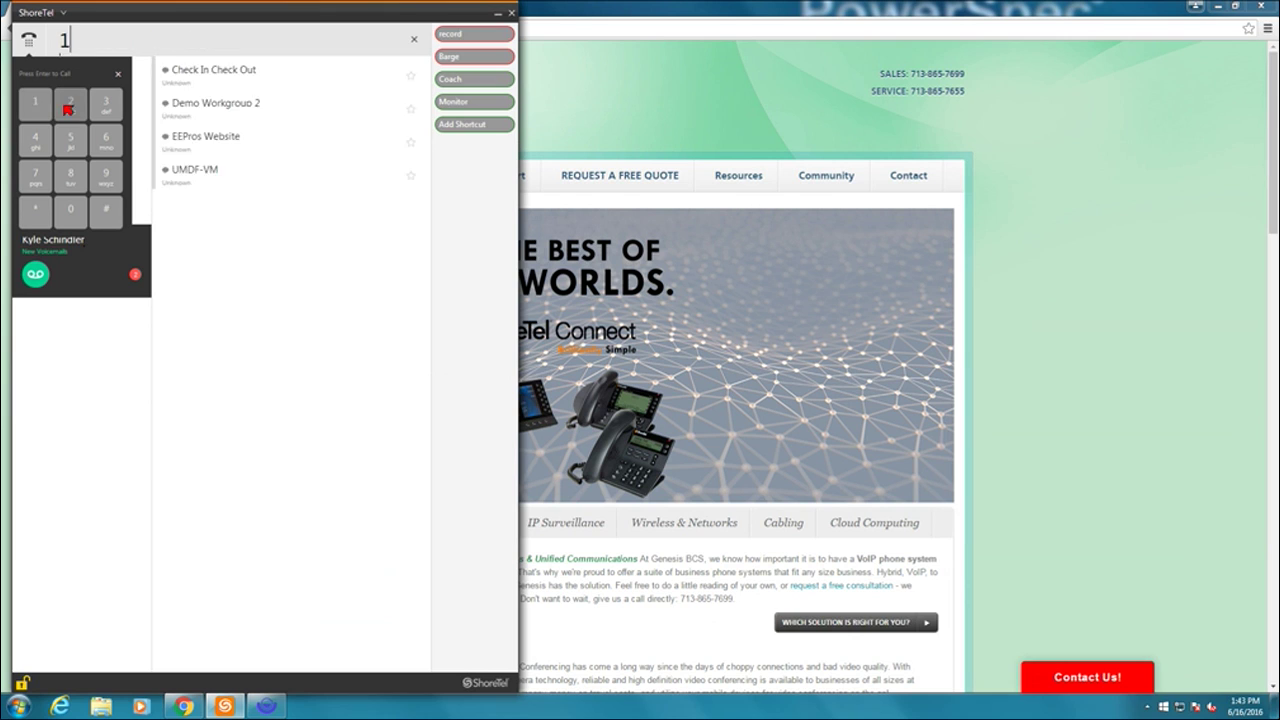
pyautogui.click(70, 104)
pyautogui.click(106, 104)
pyautogui.click(106, 138)
pyautogui.click(70, 138)
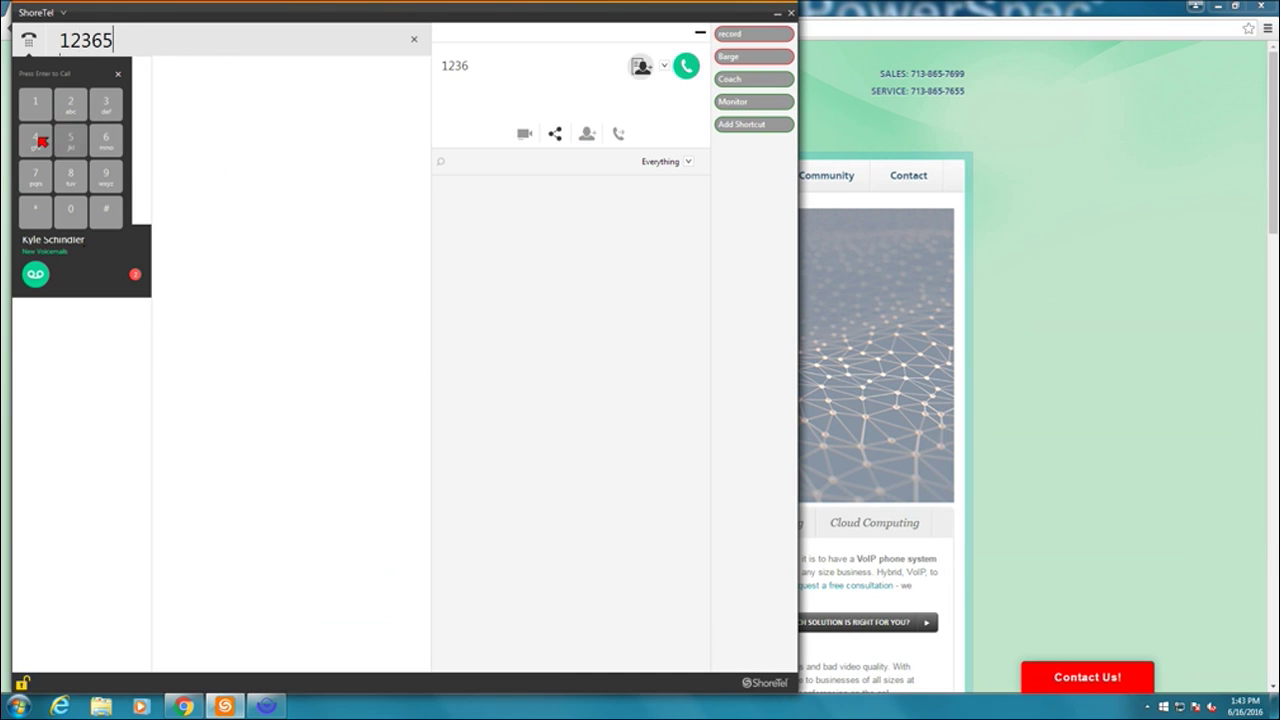
pyautogui.click(35, 138)
pyautogui.click(119, 76)
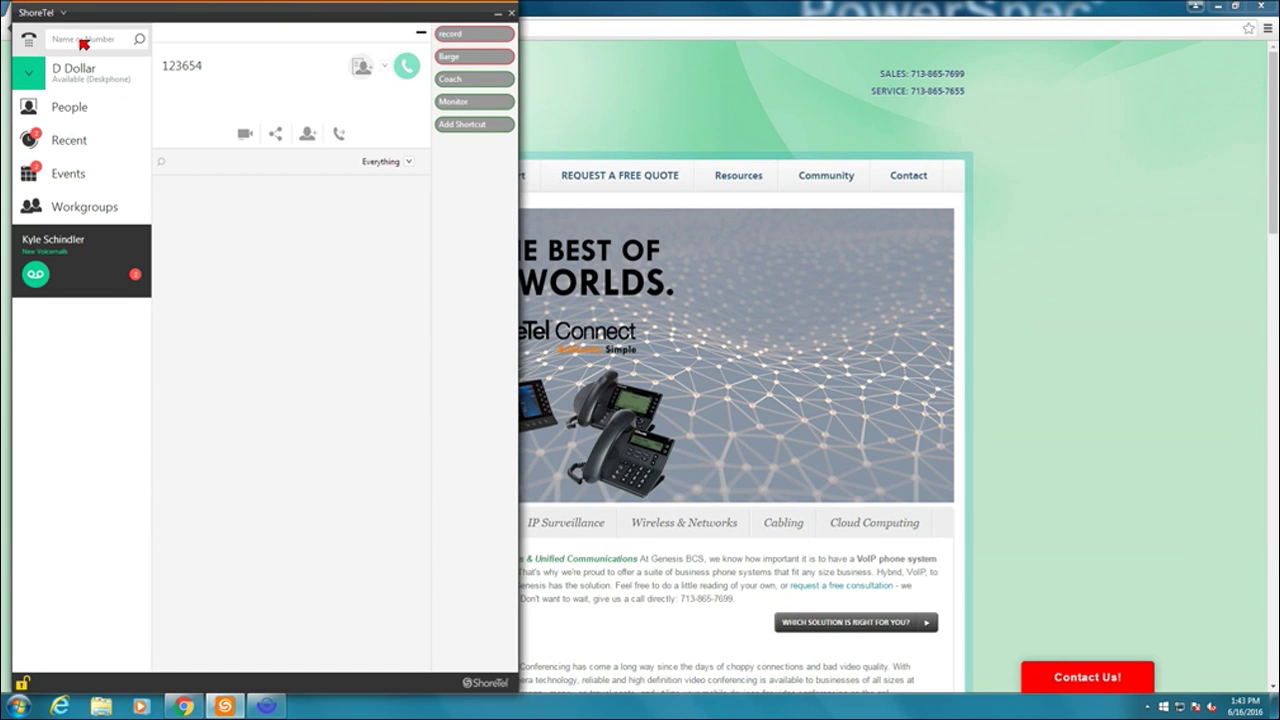
pyautogui.click(83, 40)
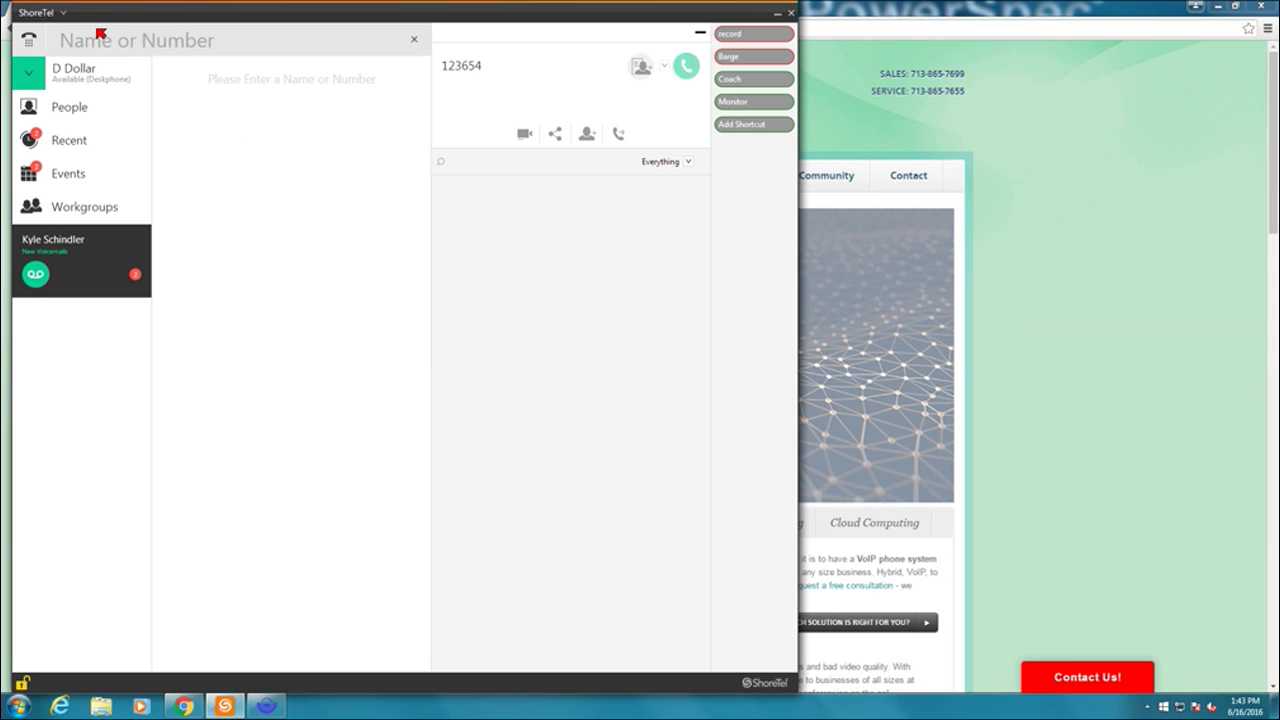
pyautogui.write('lil')
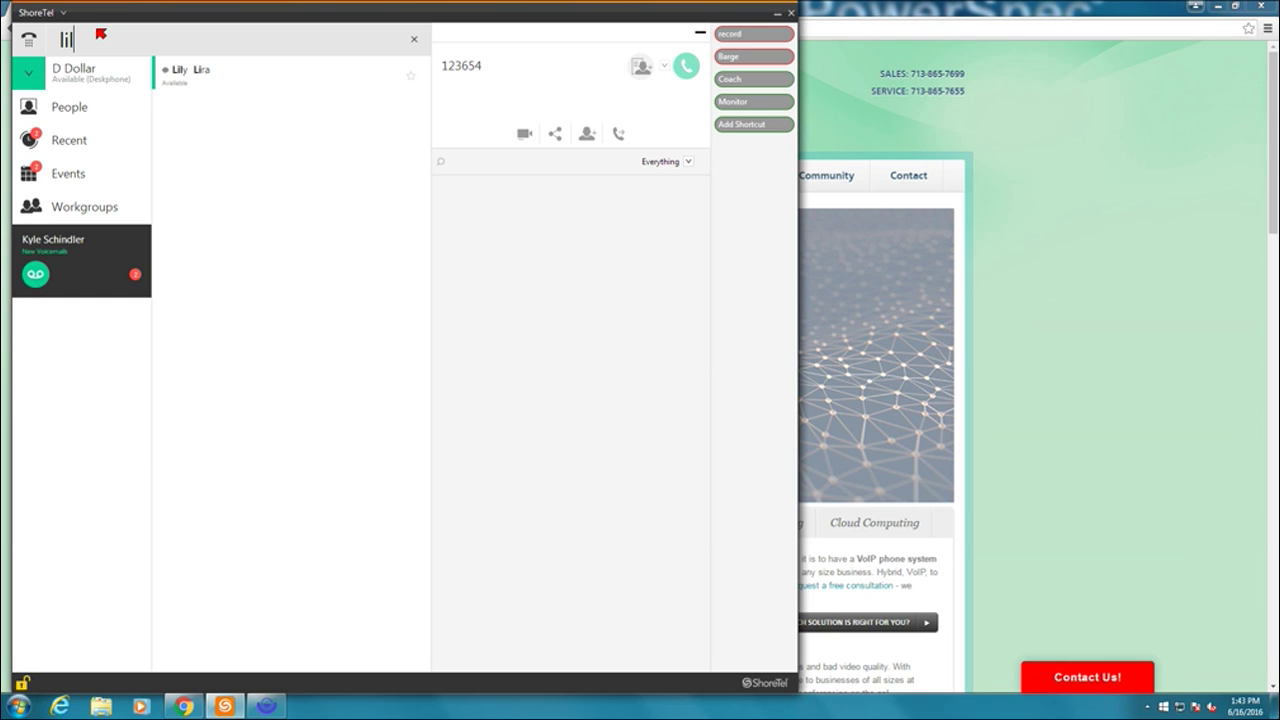
pyautogui.press('BackSpace')
pyautogui.press('BackSpace')
pyautogui.press('BackSpace')
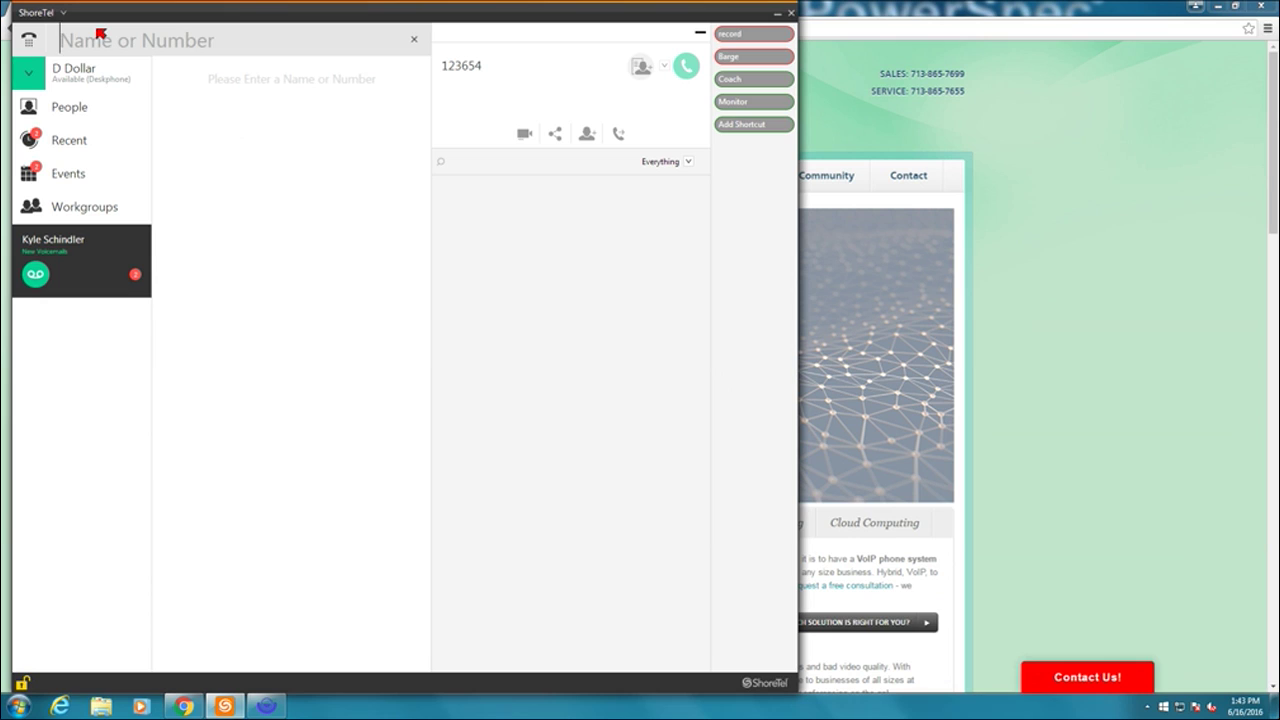
pyautogui.write('713')
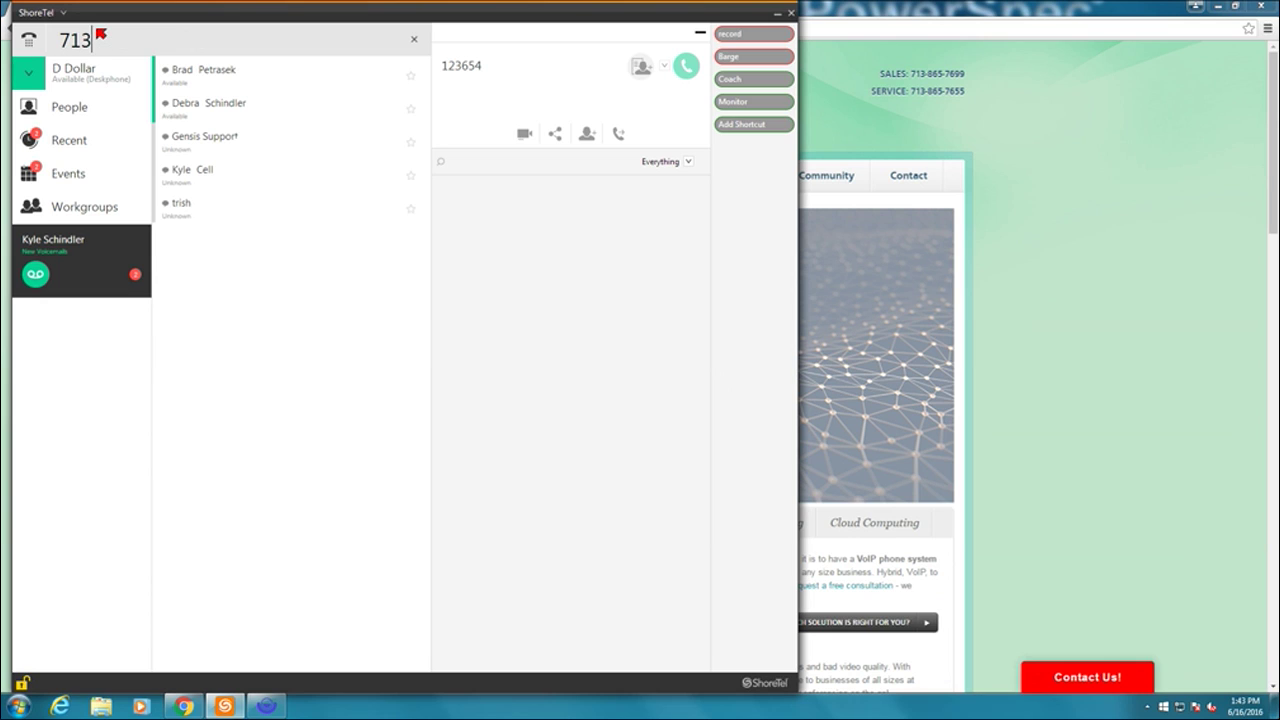
pyautogui.press('BackSpace')
pyautogui.press('BackSpace')
pyautogui.press('BackSpace')
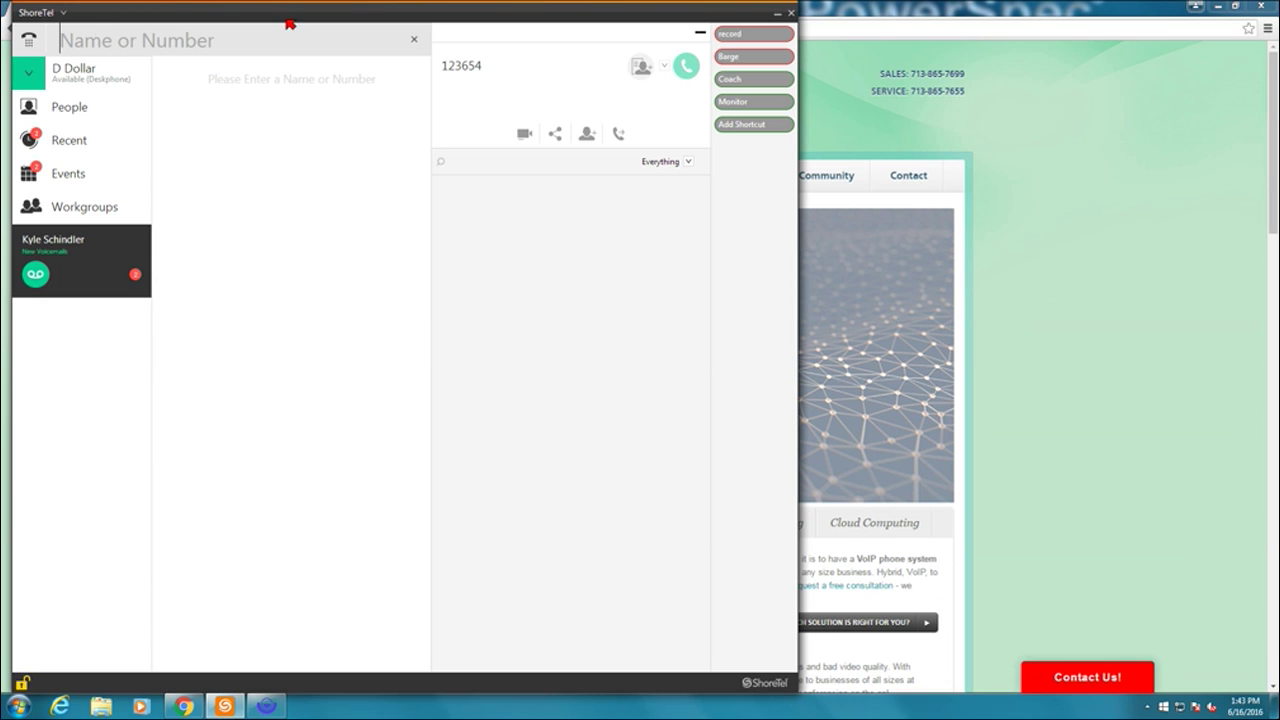
pyautogui.click(415, 42)
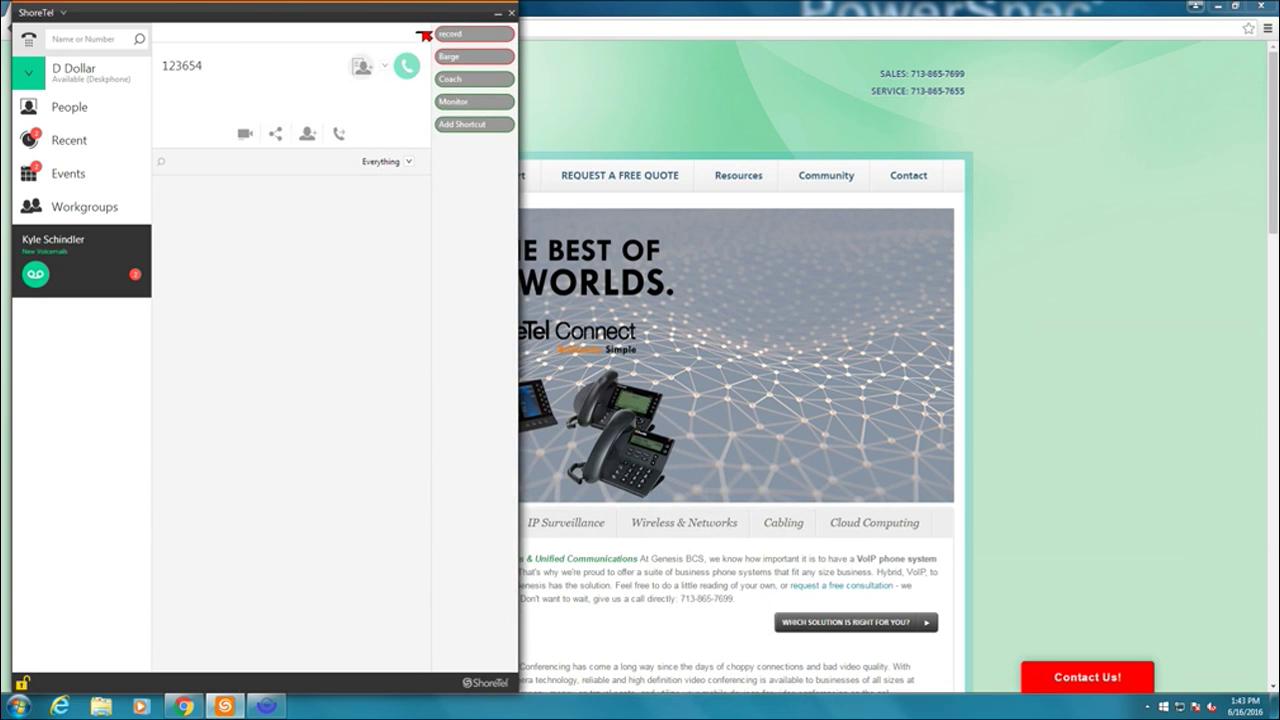
pyautogui.click(424, 35)
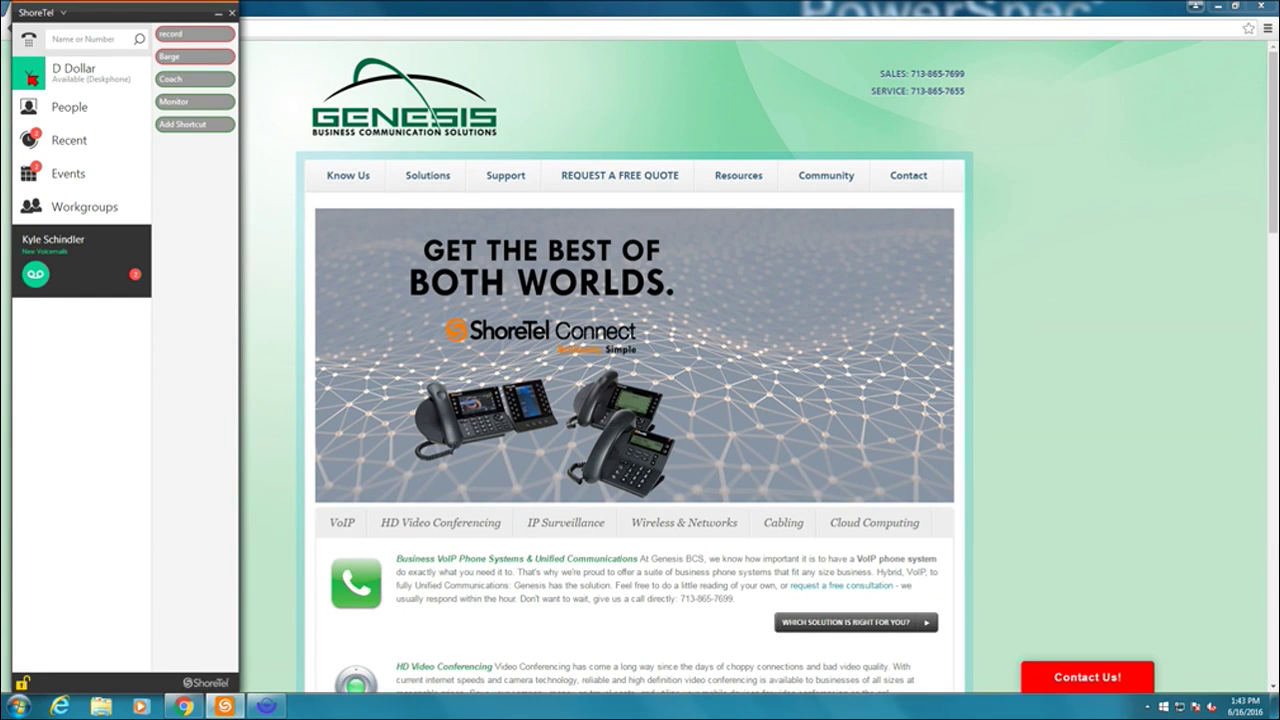
# - Open the user's own profile panel from the presence status list to view call assignment
pyautogui.click(33, 77)
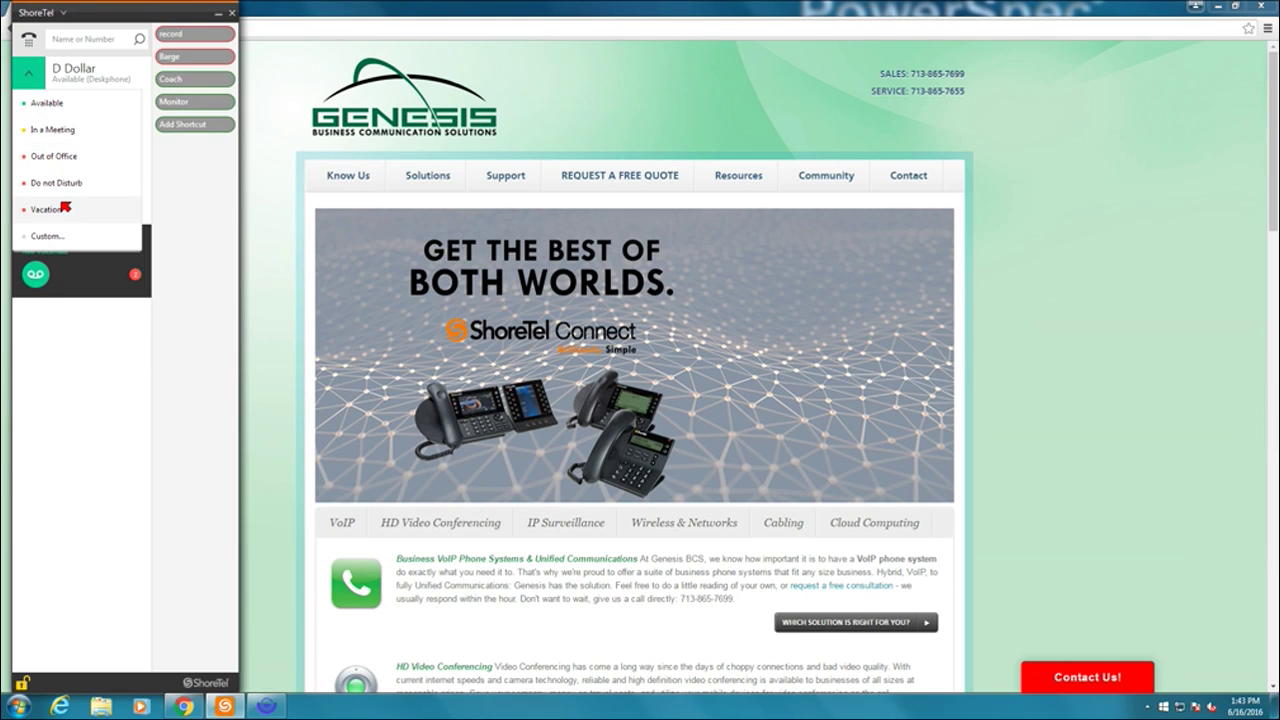
pyautogui.click(101, 75)
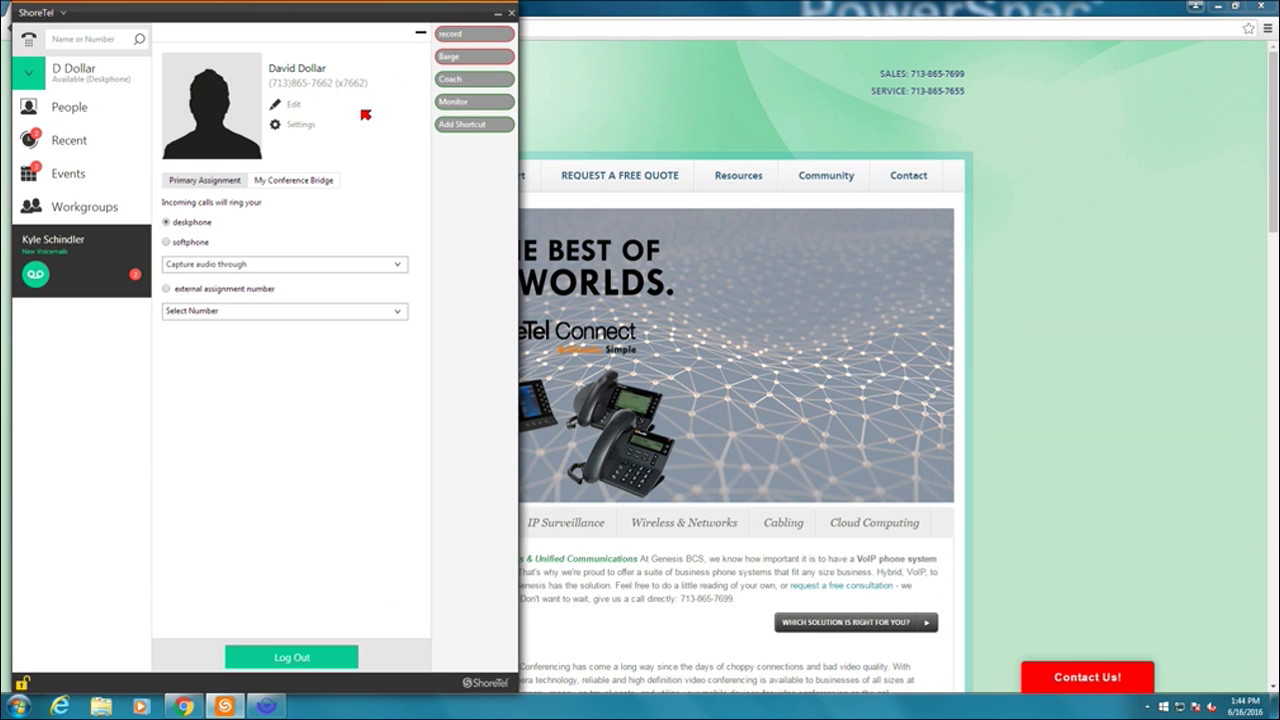
pyautogui.click(297, 105)
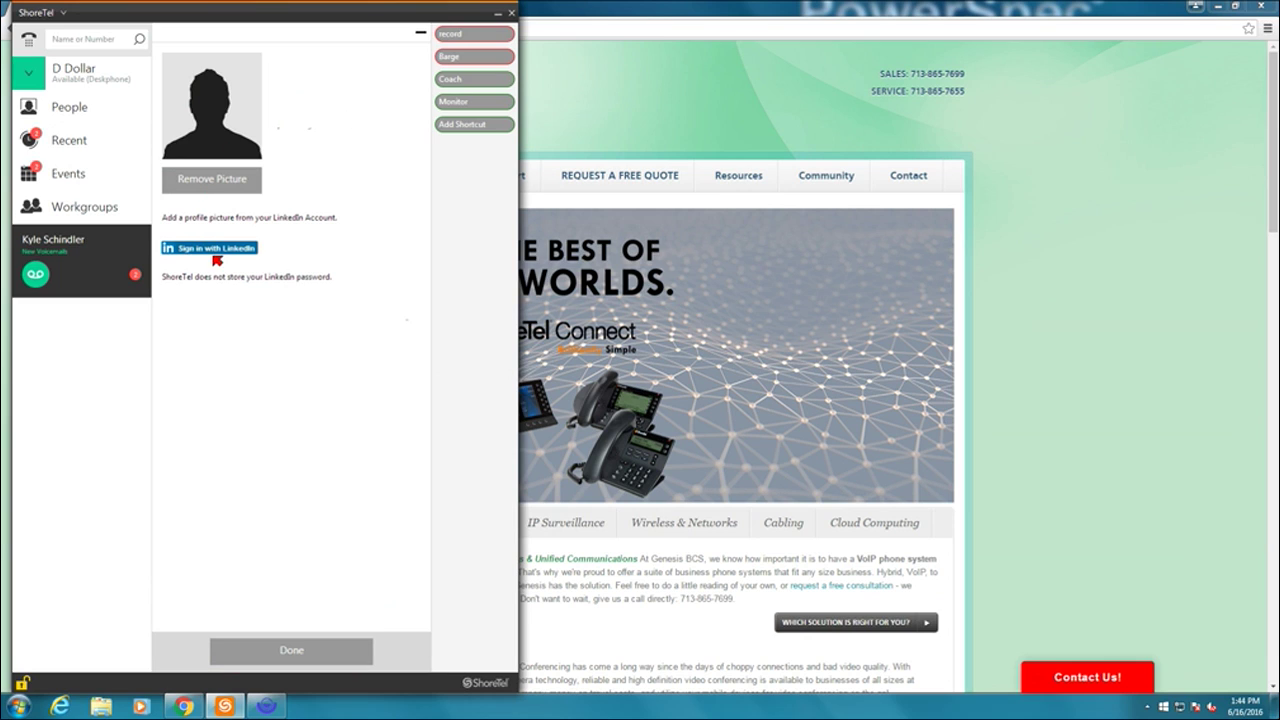
pyautogui.click(279, 650)
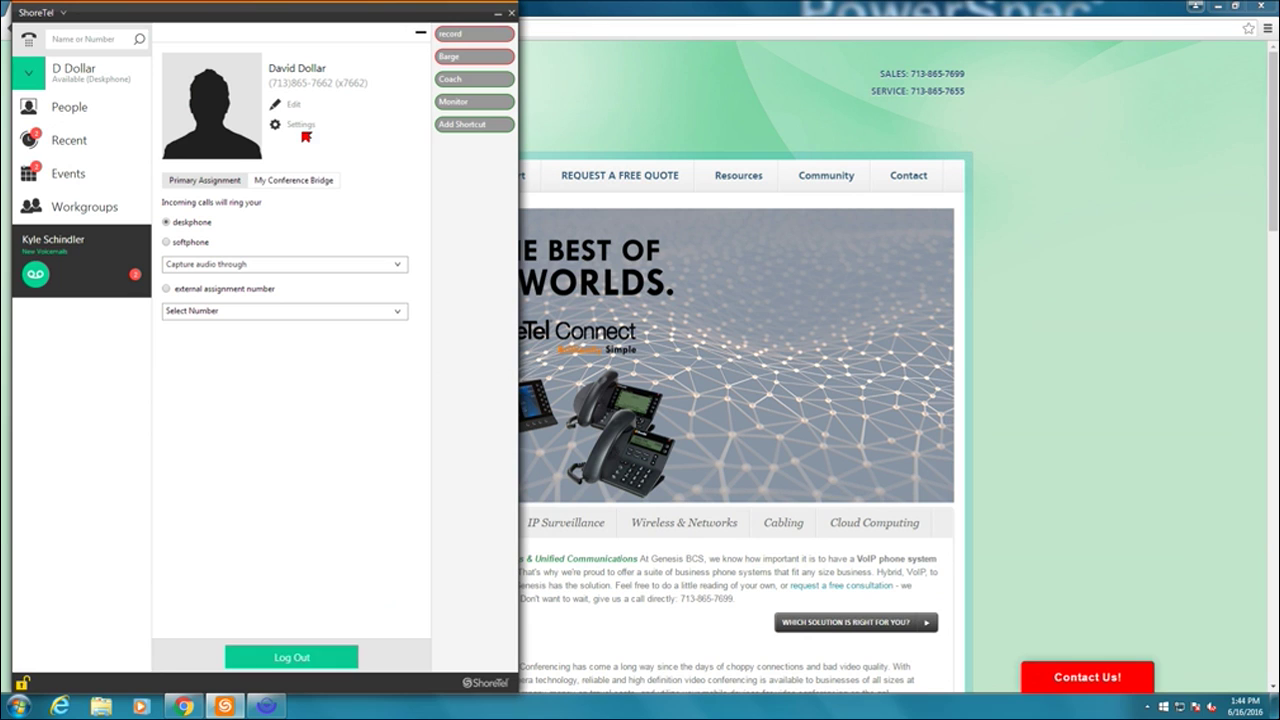
pyautogui.click(305, 126)
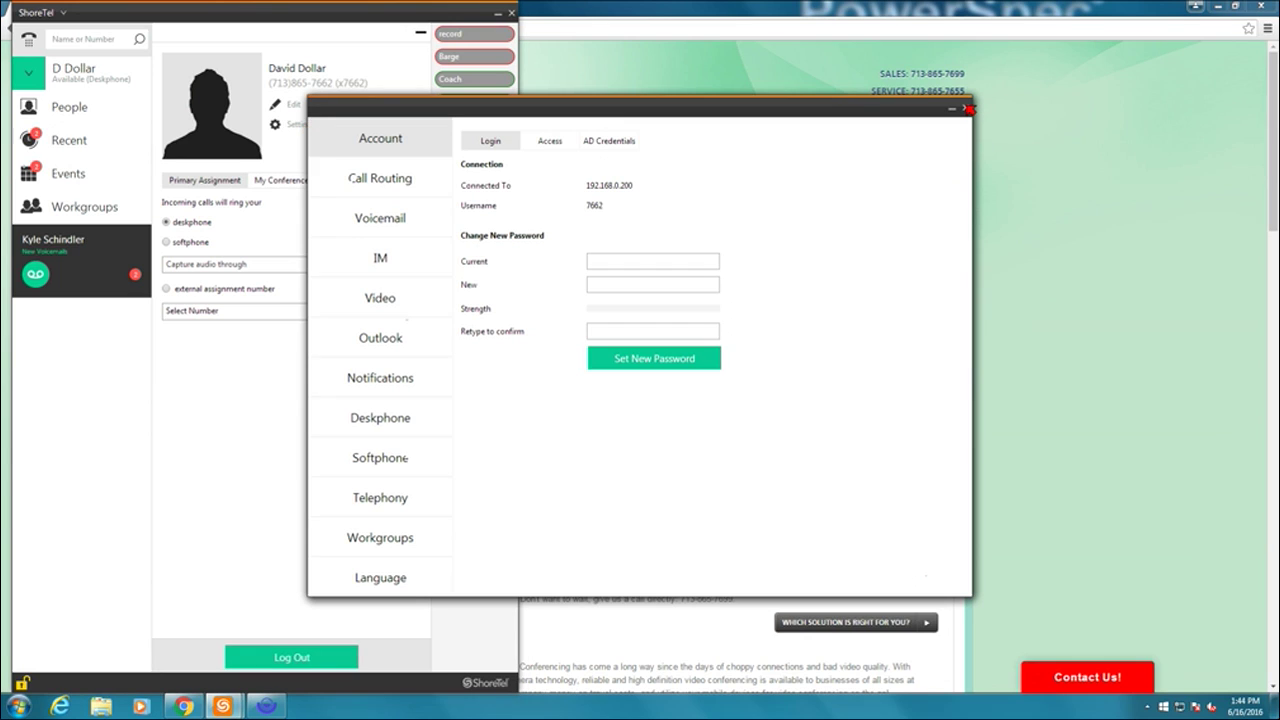
pyautogui.click(966, 108)
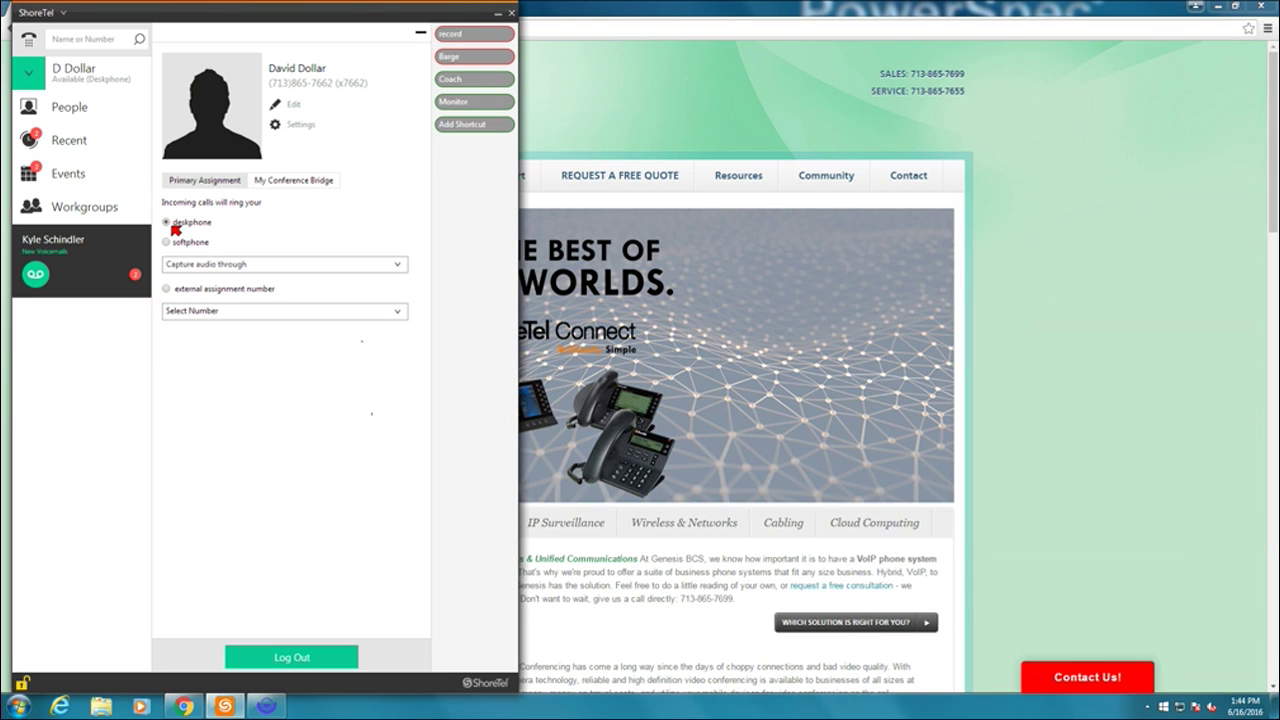
pyautogui.click(170, 242)
# - Set the primary call assignment to the external assignment number
pyautogui.click(167, 289)
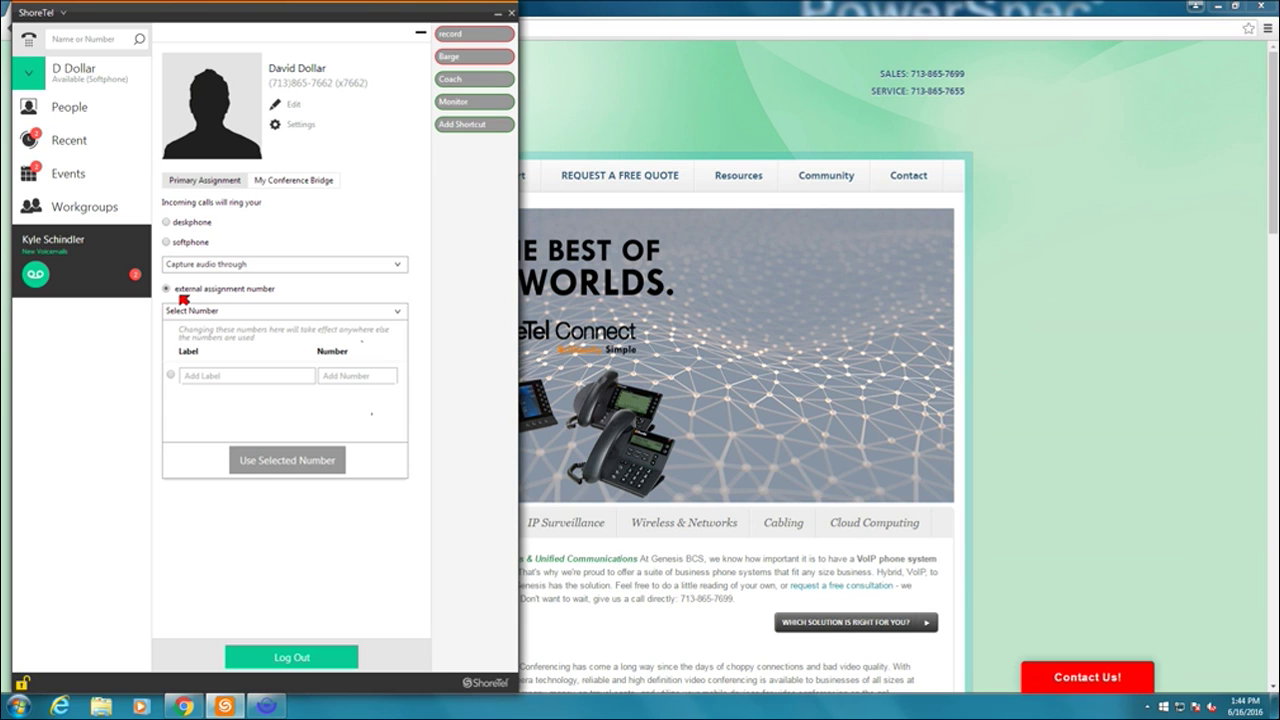
# - Add a Desk Phone external number entry with Press 1 to connect and 4 rings
pyautogui.click(190, 376)
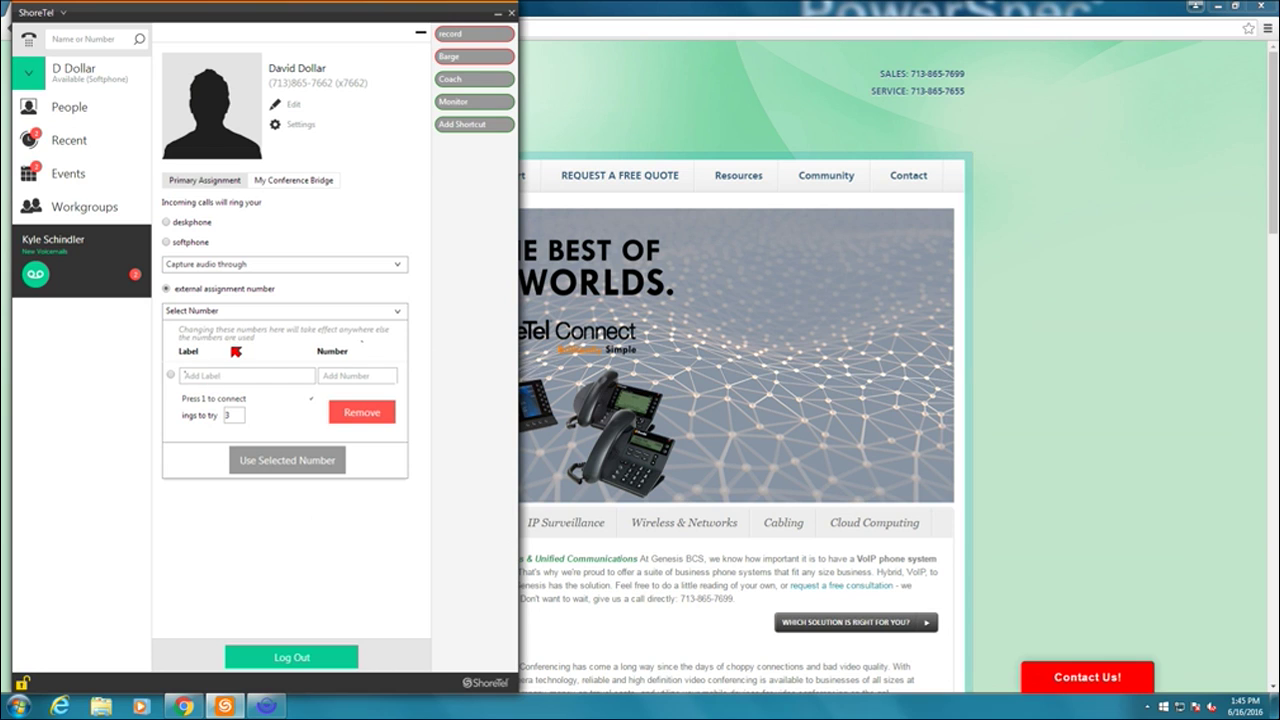
pyautogui.write('Desk P')
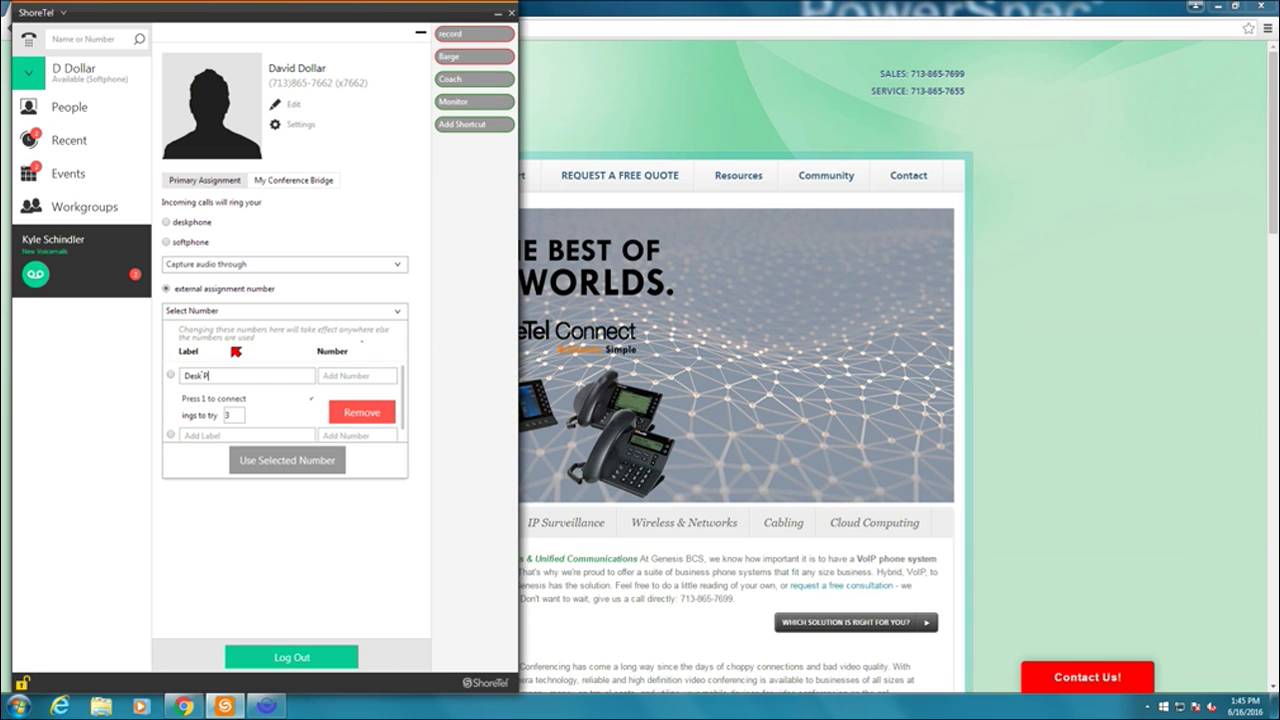
pyautogui.write('hone')
pyautogui.click(212, 398)
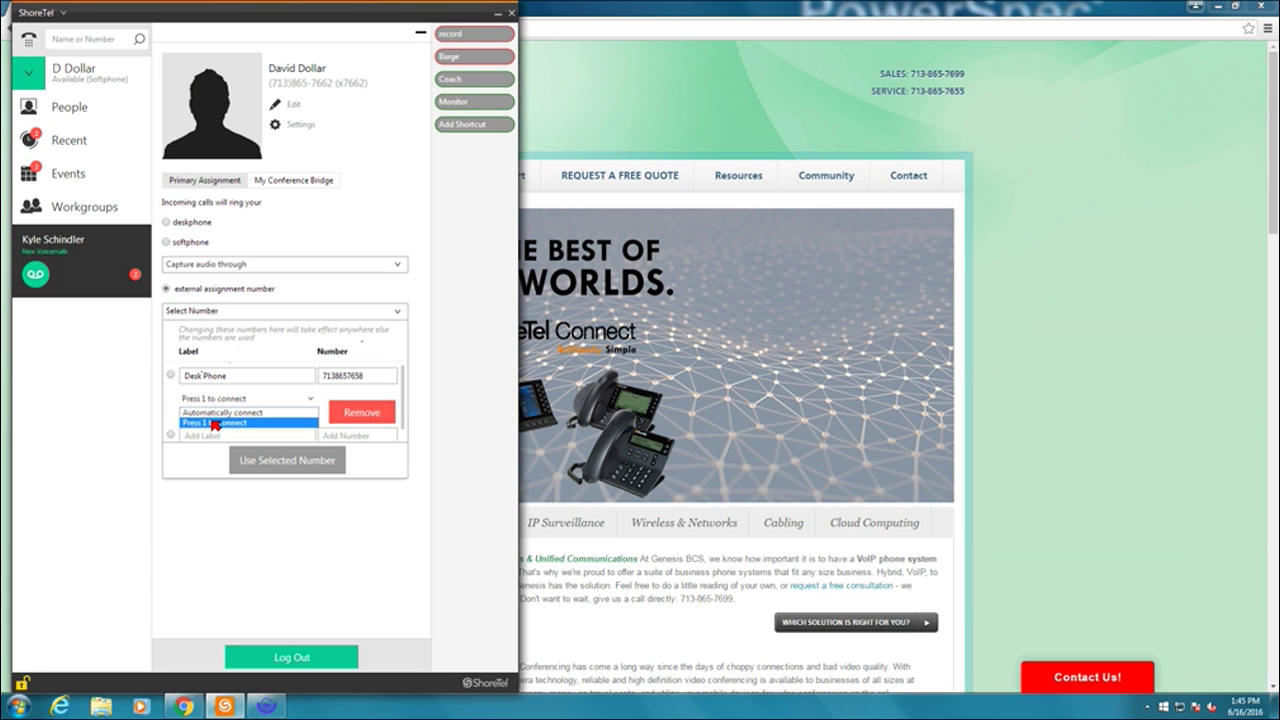
pyautogui.click(214, 423)
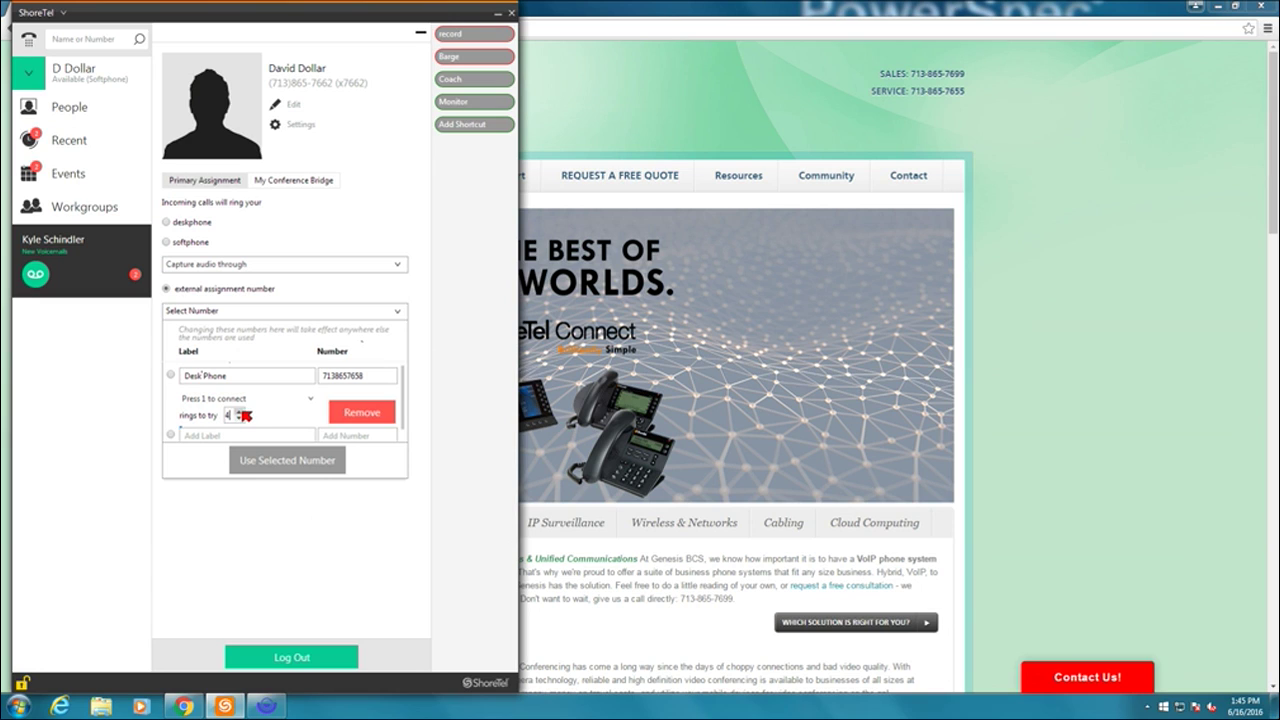
pyautogui.click(240, 411)
pyautogui.click(239, 417)
# - Use the Desk Phone entry as the external assignment, then route calls back to the deskphone
pyautogui.click(172, 376)
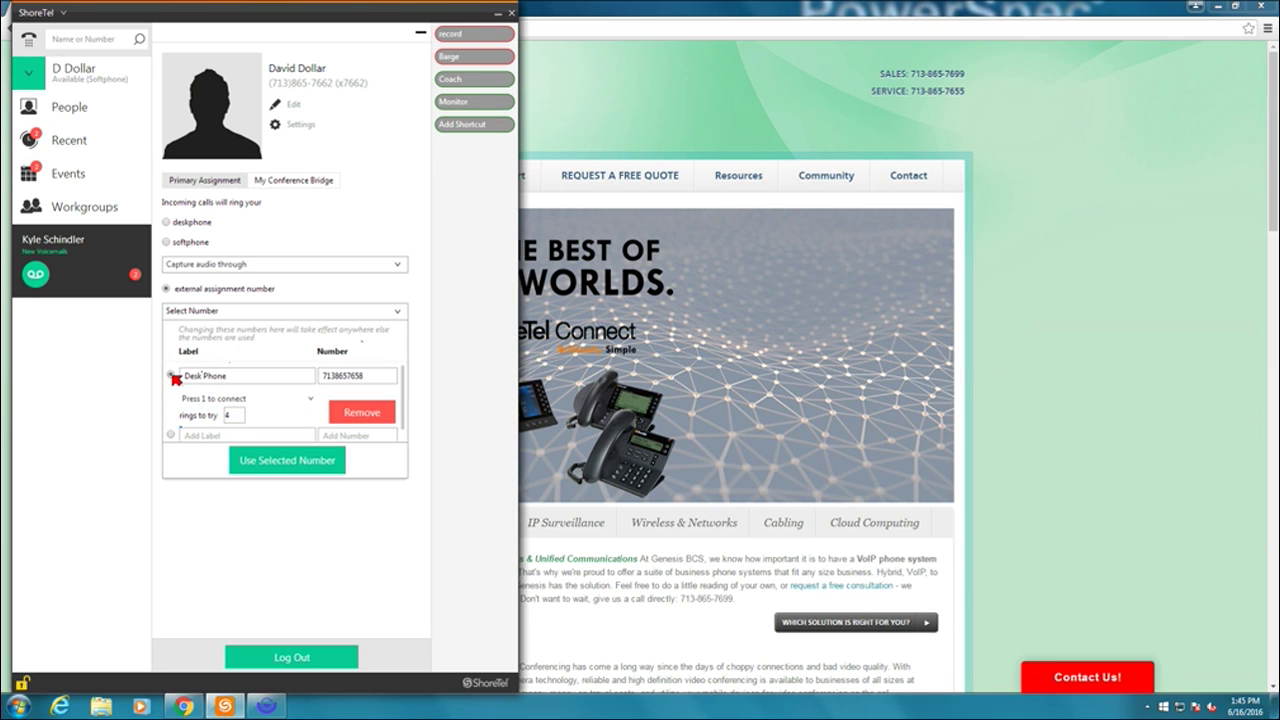
pyautogui.click(261, 467)
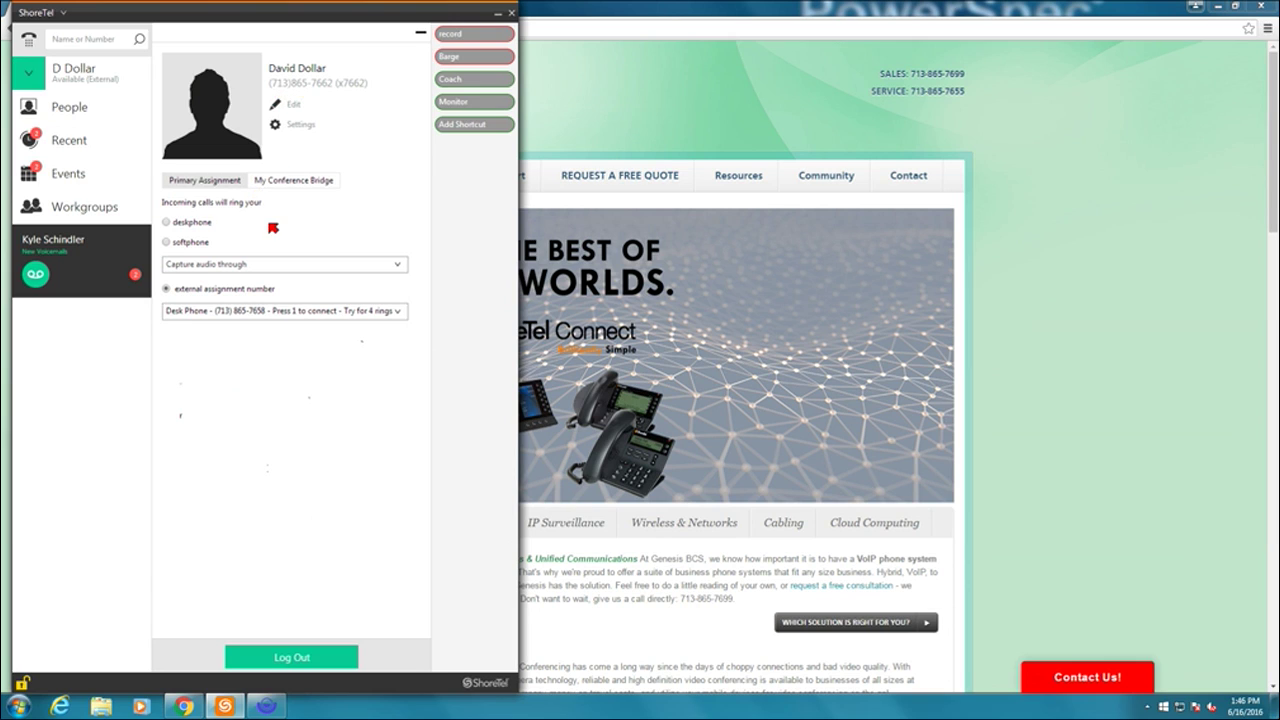
pyautogui.click(171, 223)
# - Scroll through the People contacts list, then switch to the still-empty Groups view
pyautogui.click(71, 109)
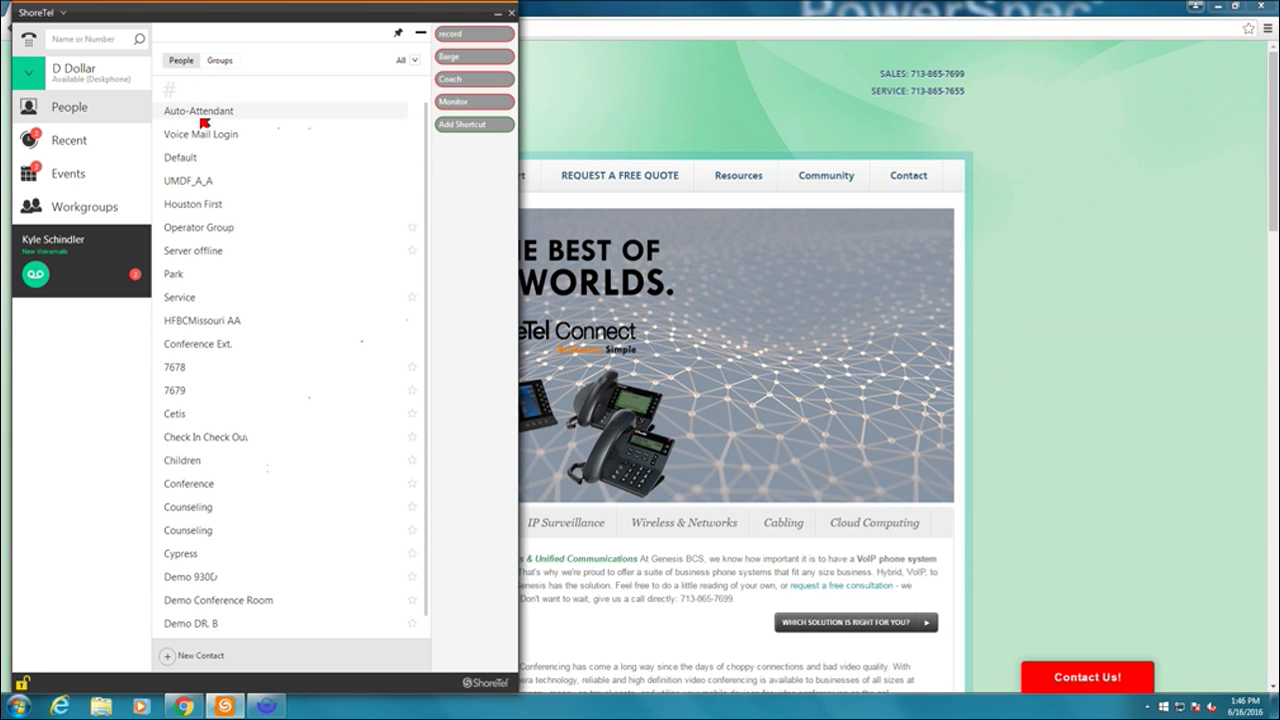
pyautogui.scroll(-7, 205, 205)
pyautogui.scroll(-10, 215, 240)
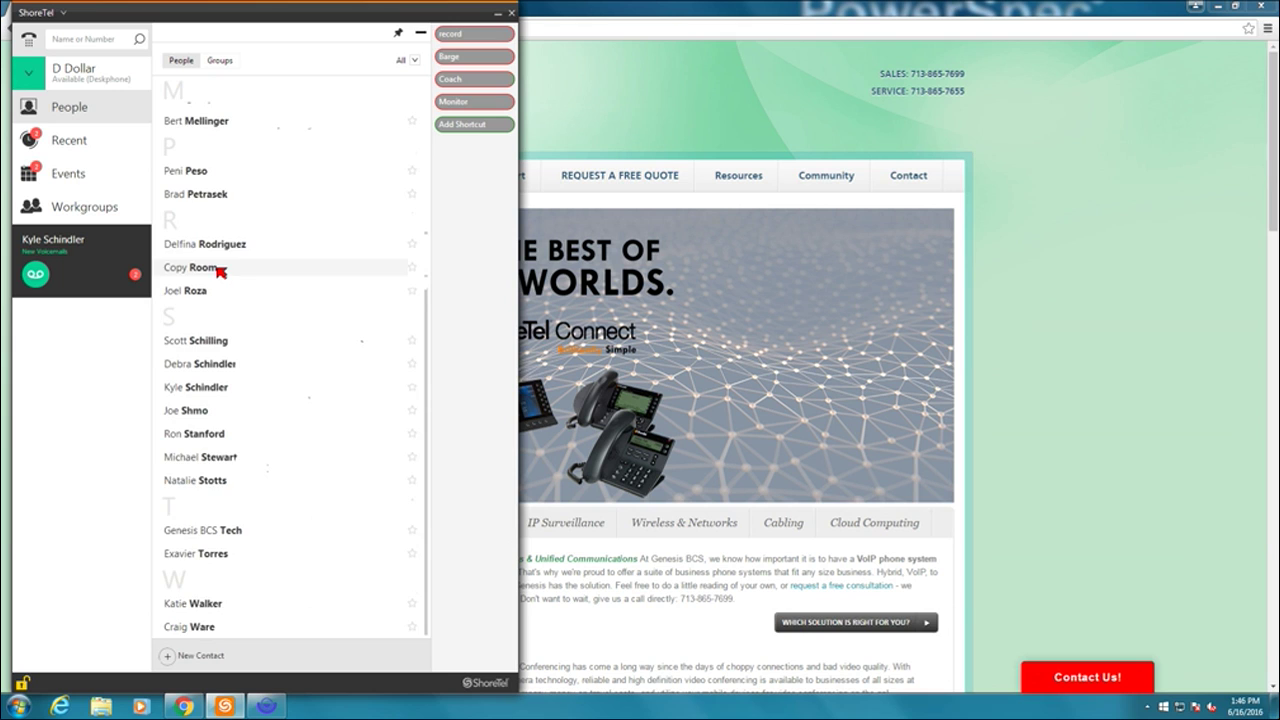
pyautogui.scroll(15, 222, 272)
pyautogui.scroll(12, 221, 270)
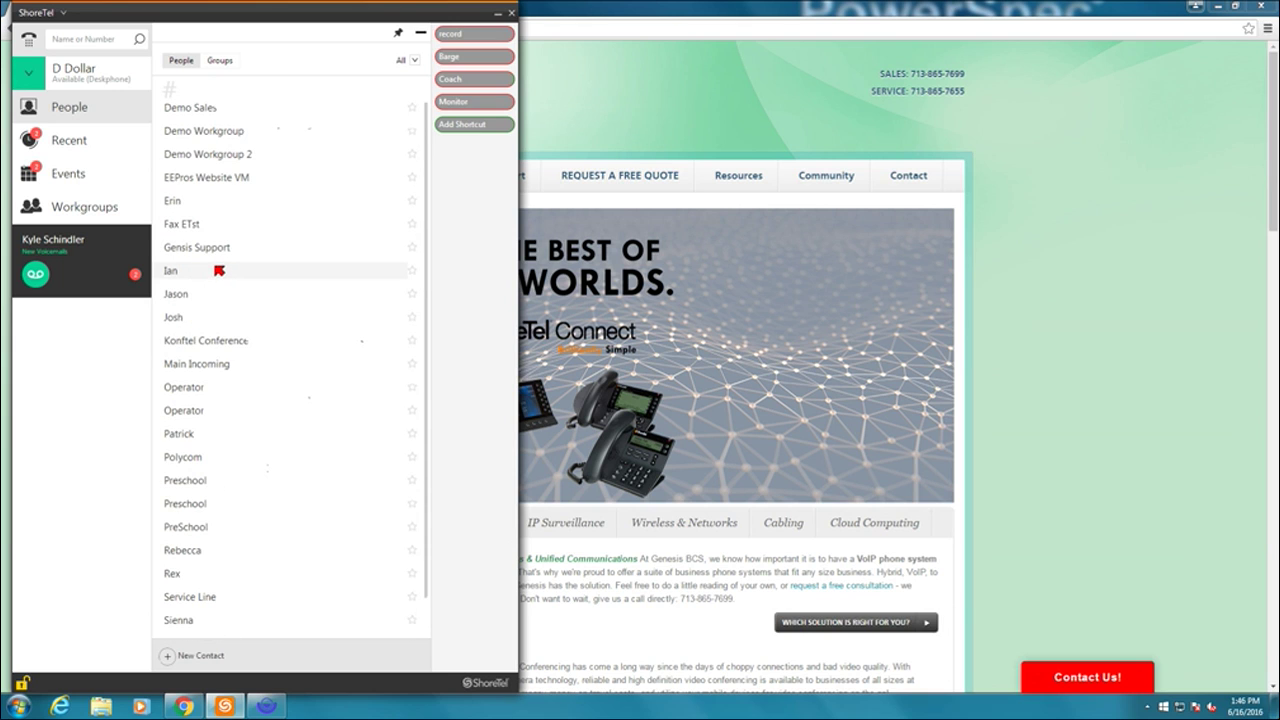
pyautogui.scroll(-10, 218, 267)
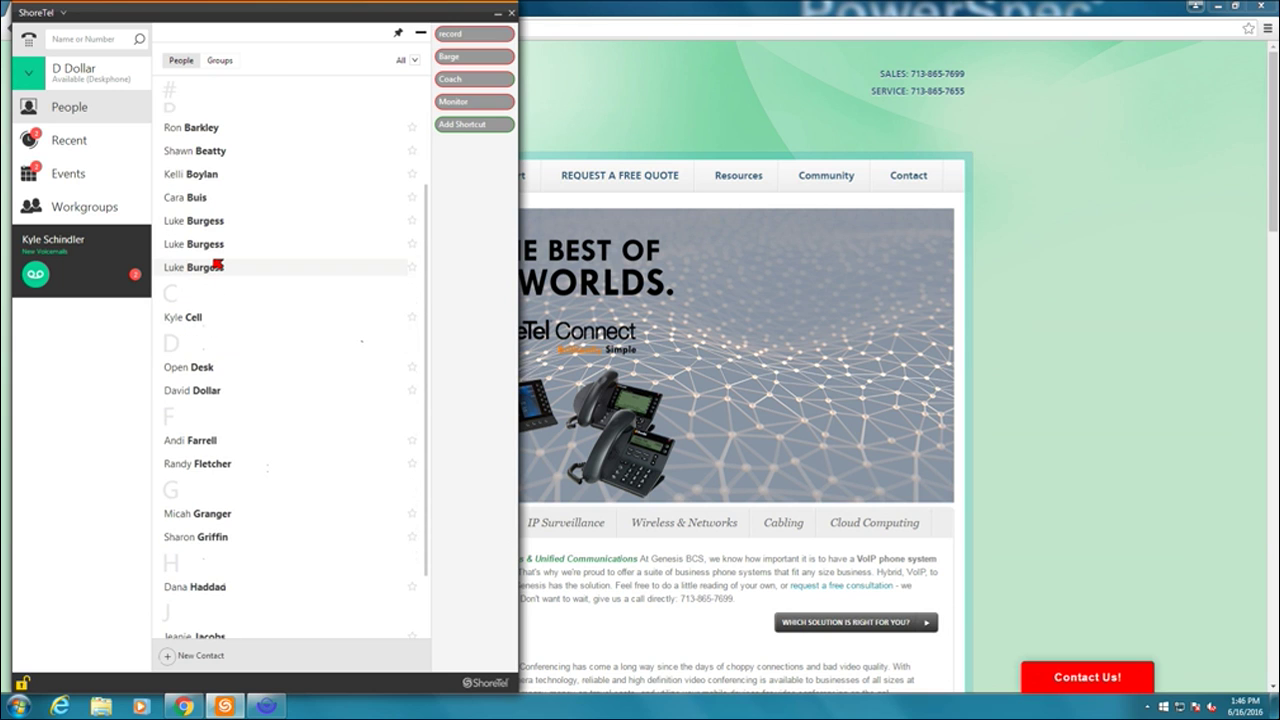
pyautogui.scroll(-6, 217, 267)
pyautogui.scroll(18, 220, 275)
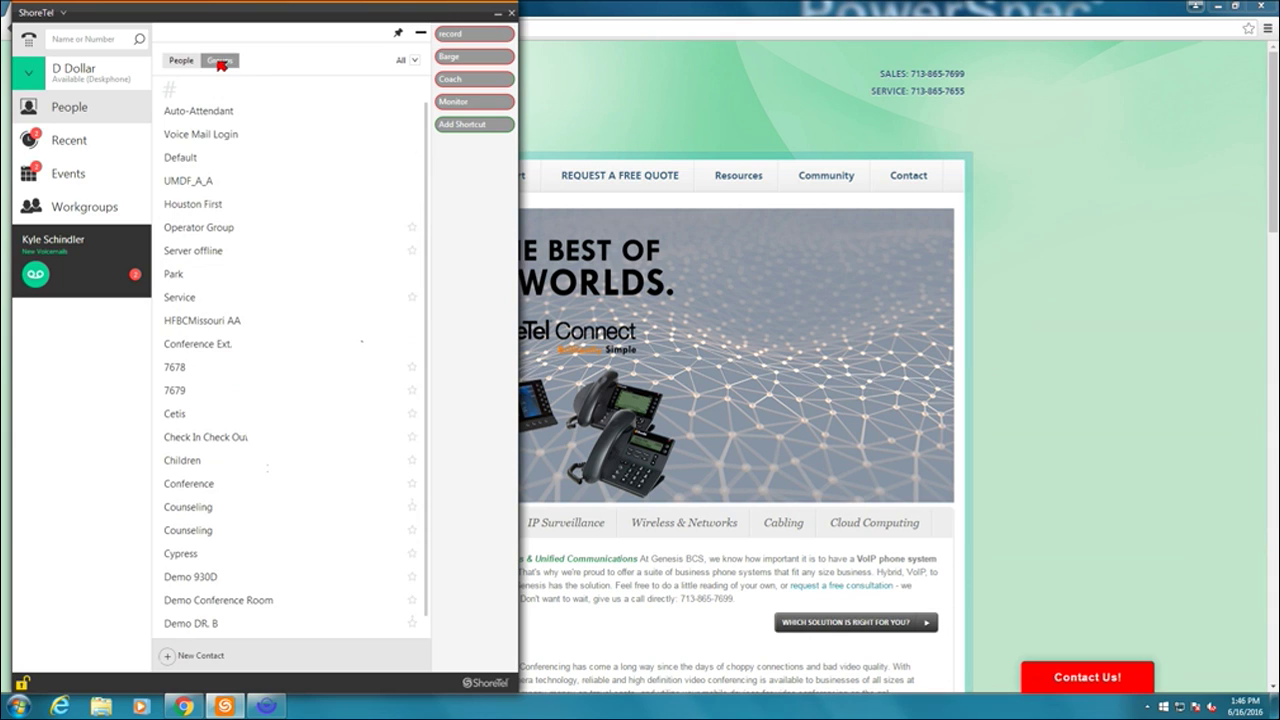
pyautogui.click(221, 62)
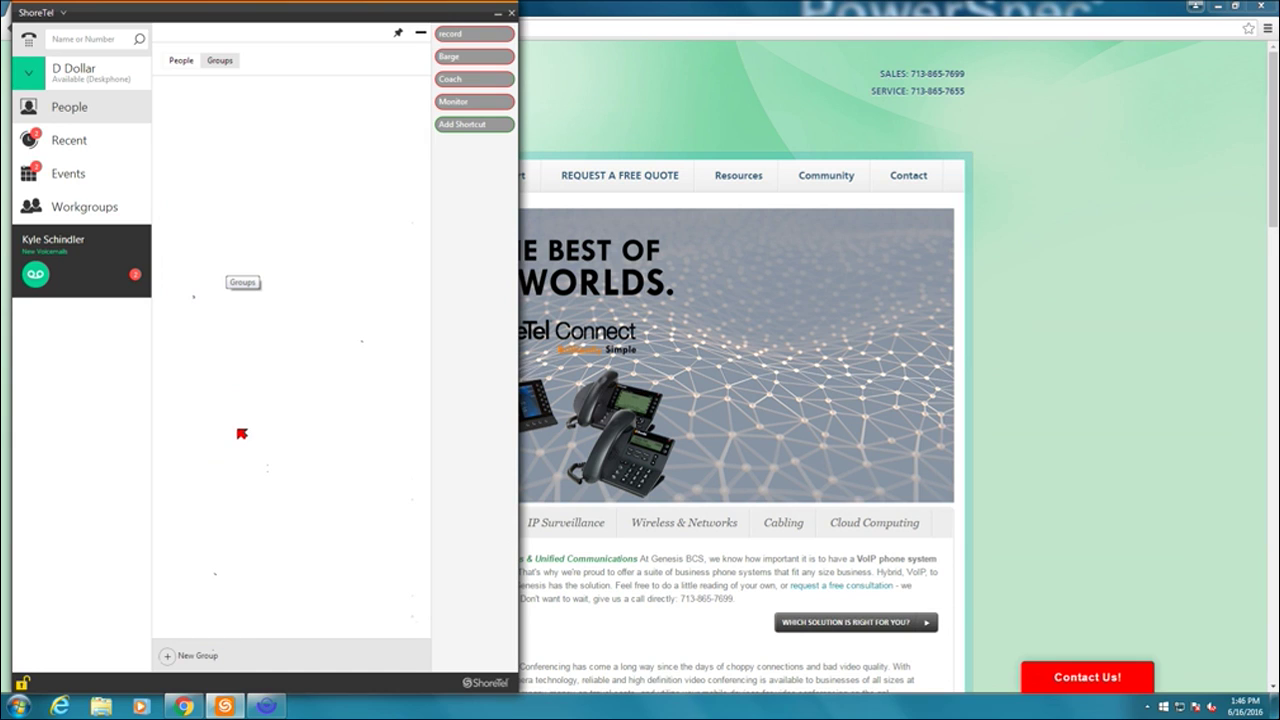
# - Start a new group named Demo and add three contacts from the name suggestions
pyautogui.click(183, 659)
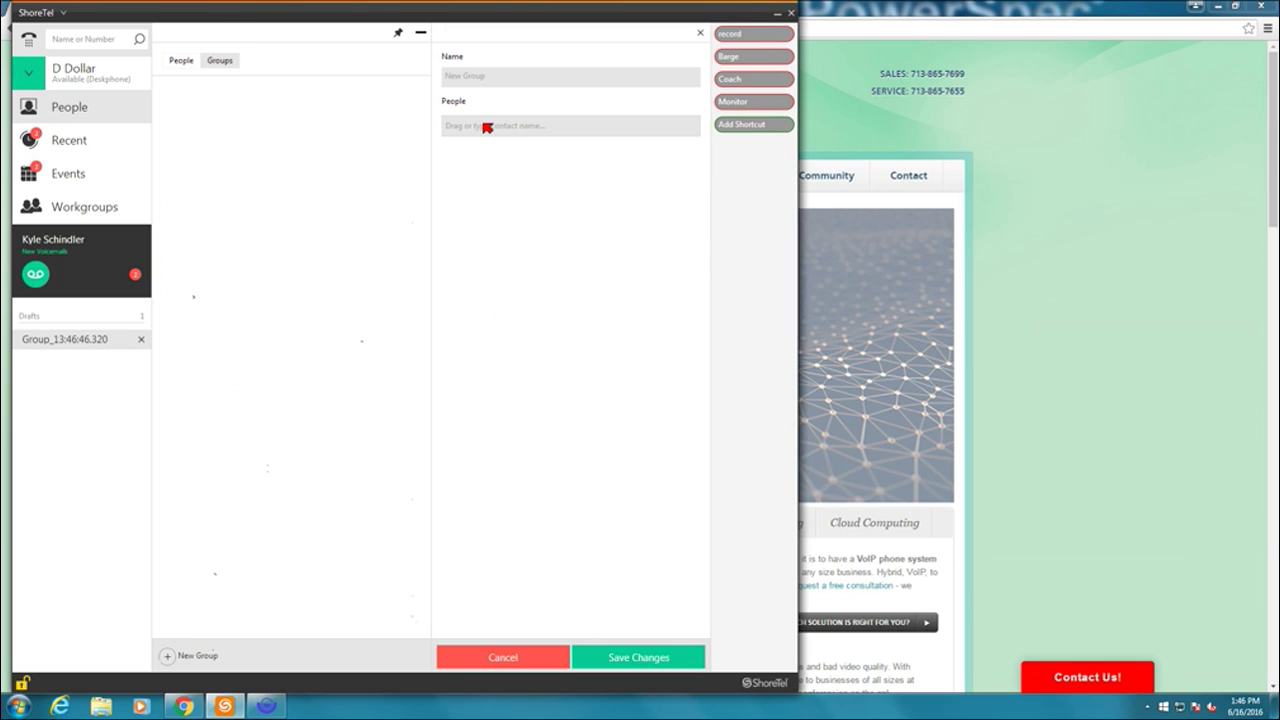
pyautogui.click(485, 81)
pyautogui.write('Demo Group')
pyautogui.click(538, 127)
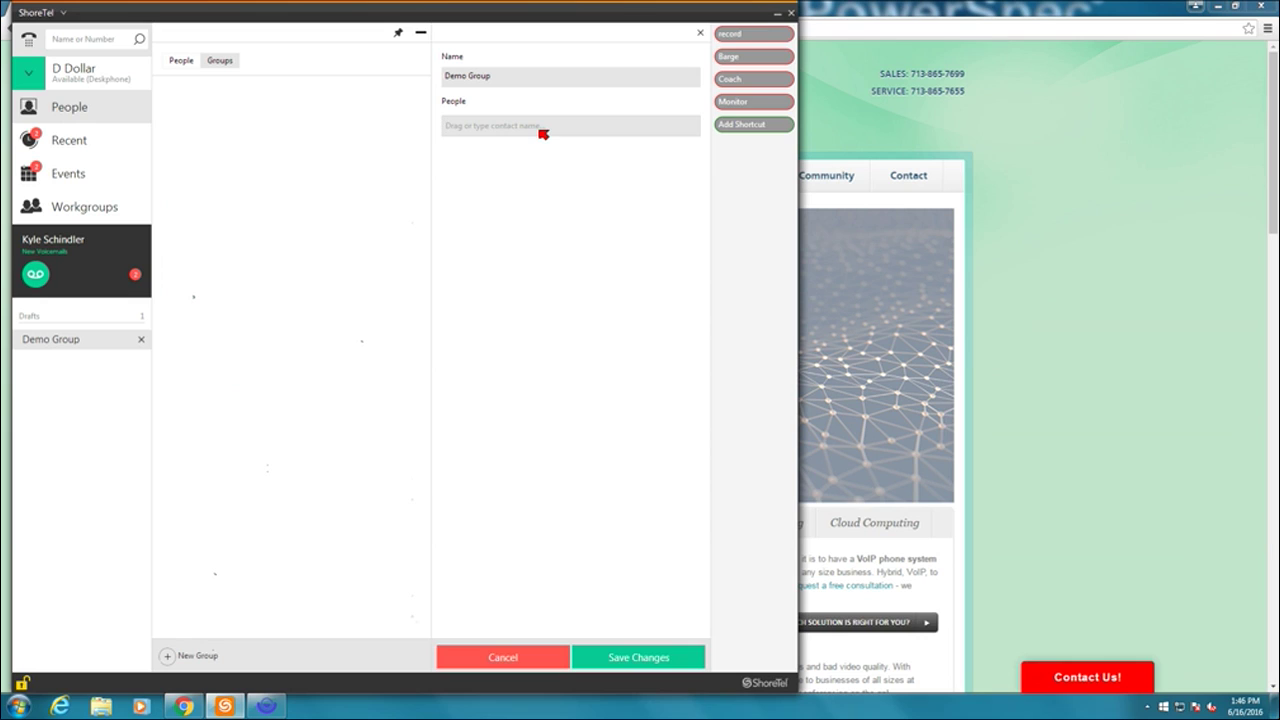
pyautogui.write('(')
pyautogui.write('i')
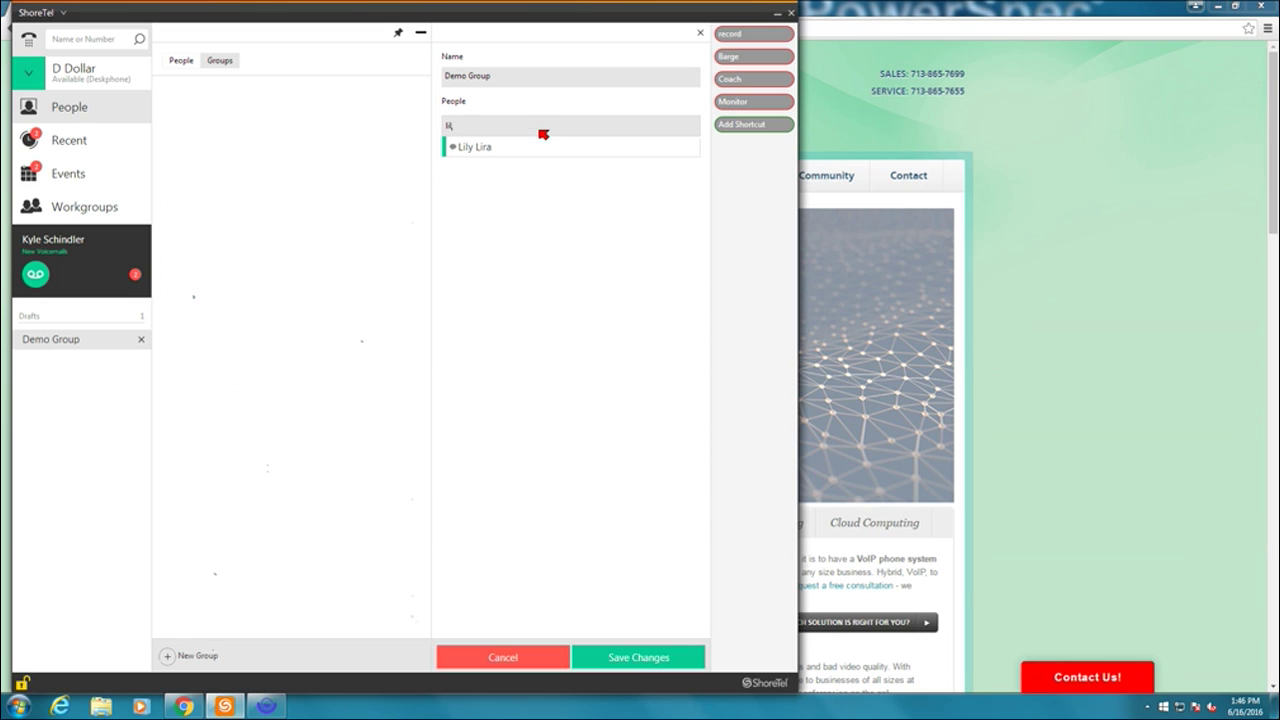
pyautogui.click(474, 148)
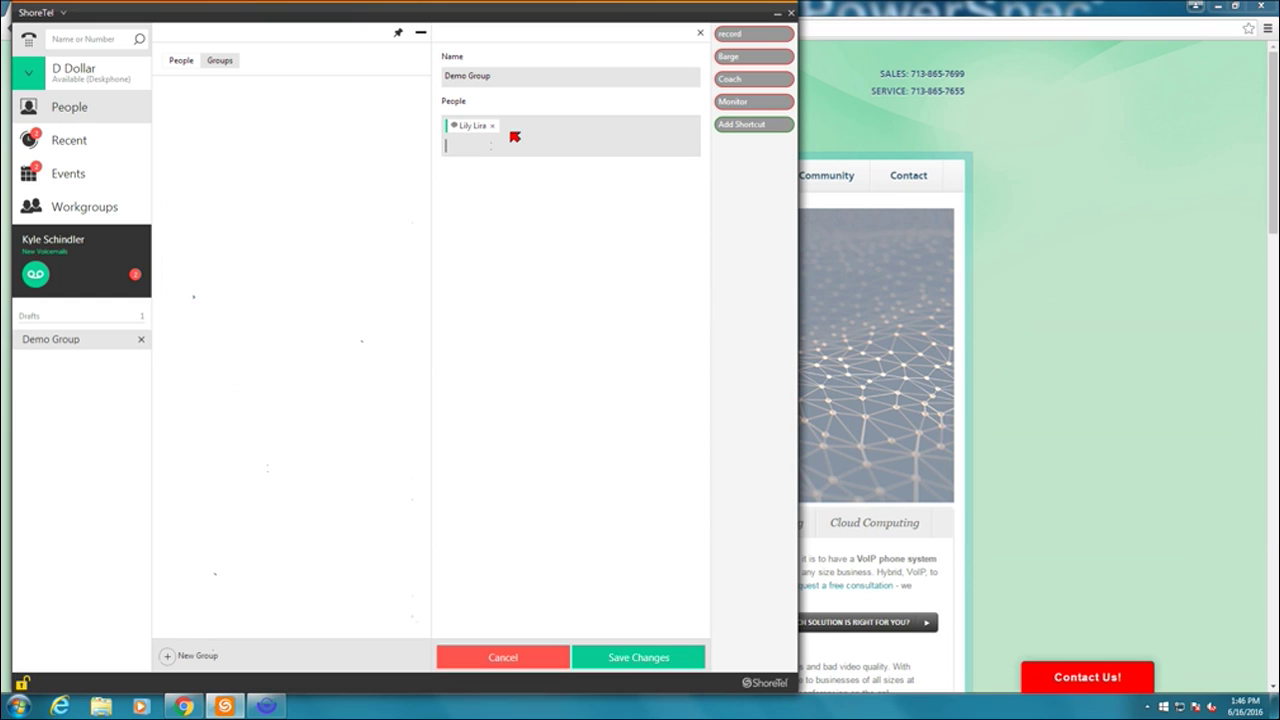
pyautogui.write('pe')
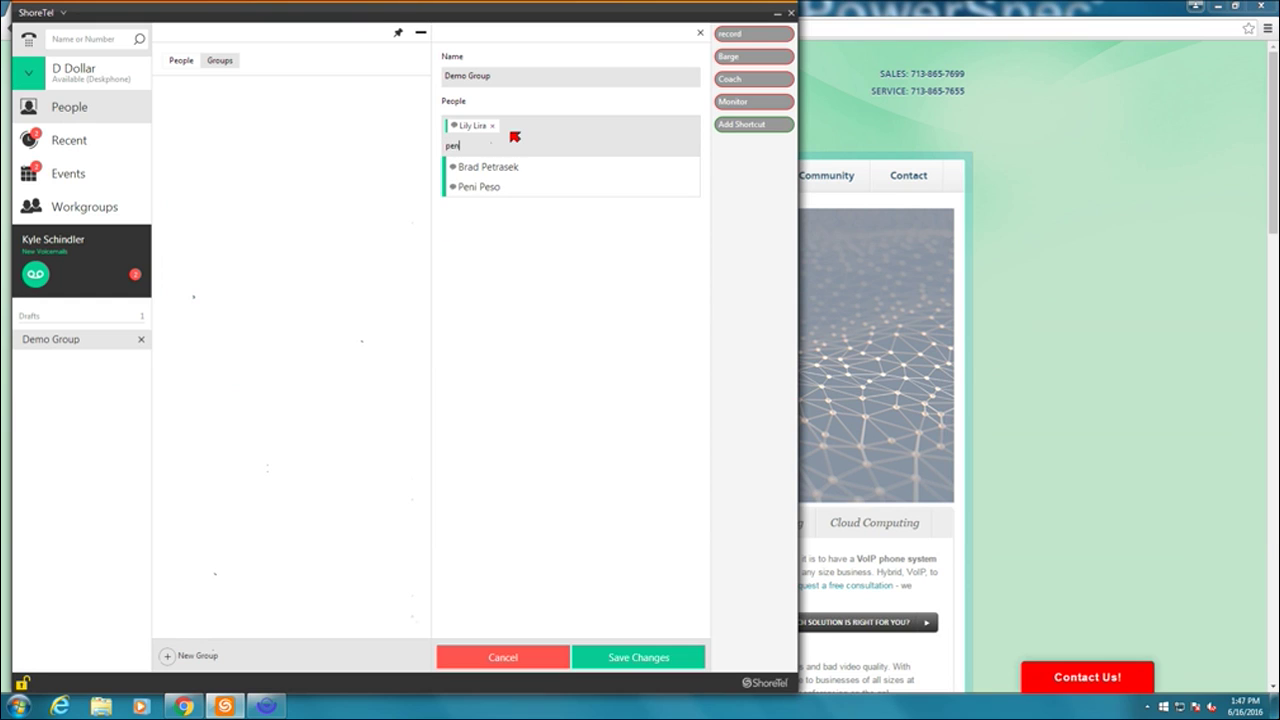
pyautogui.write('n')
pyautogui.click(507, 167)
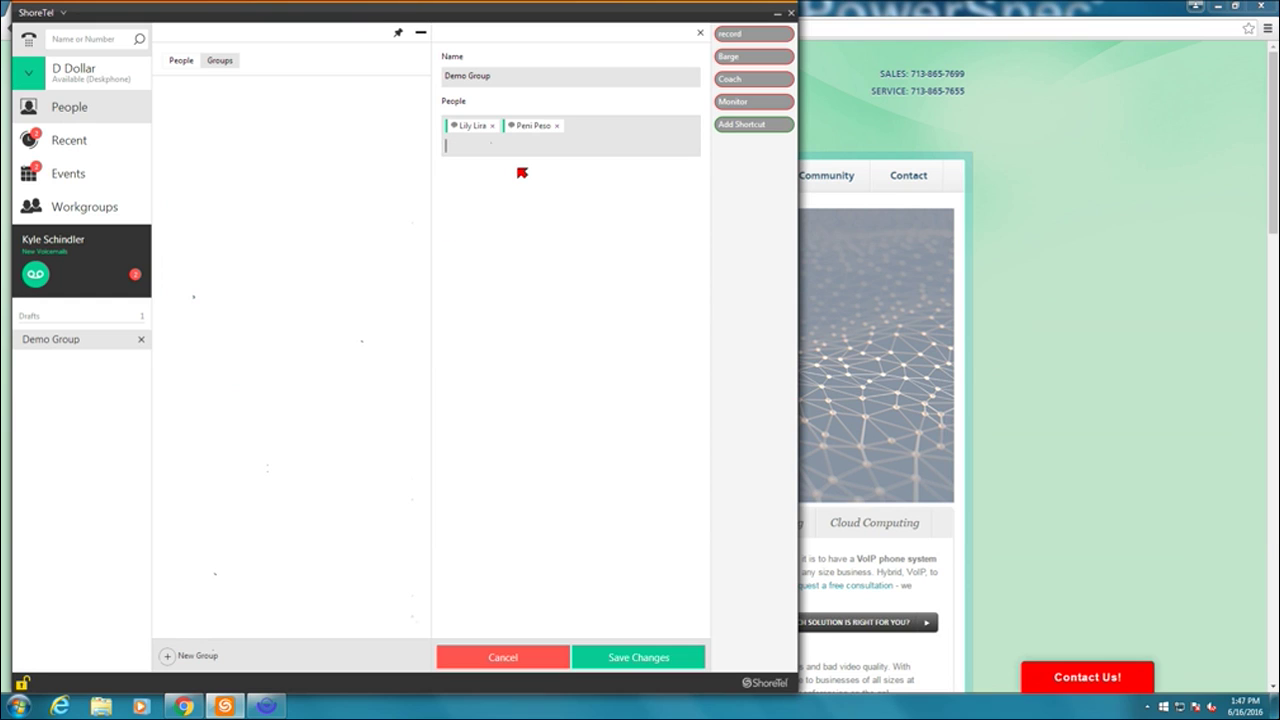
pyautogui.write('dav')
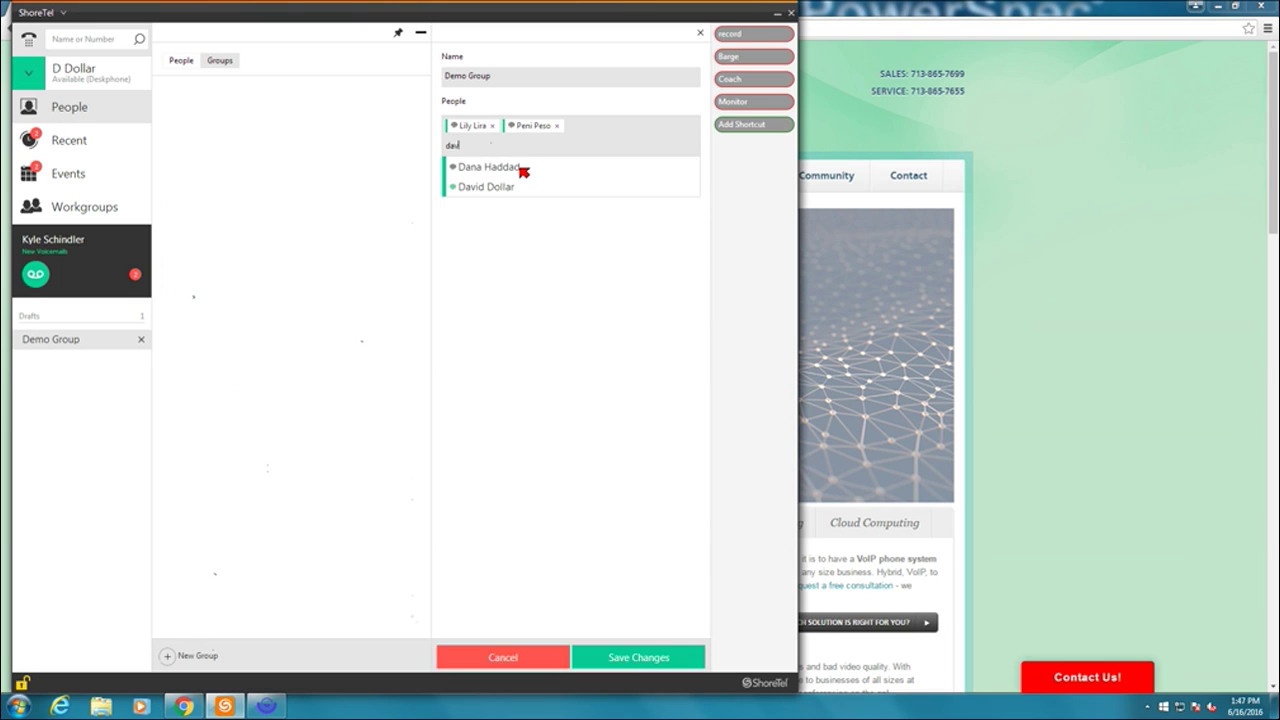
pyautogui.write('i')
pyautogui.click(496, 168)
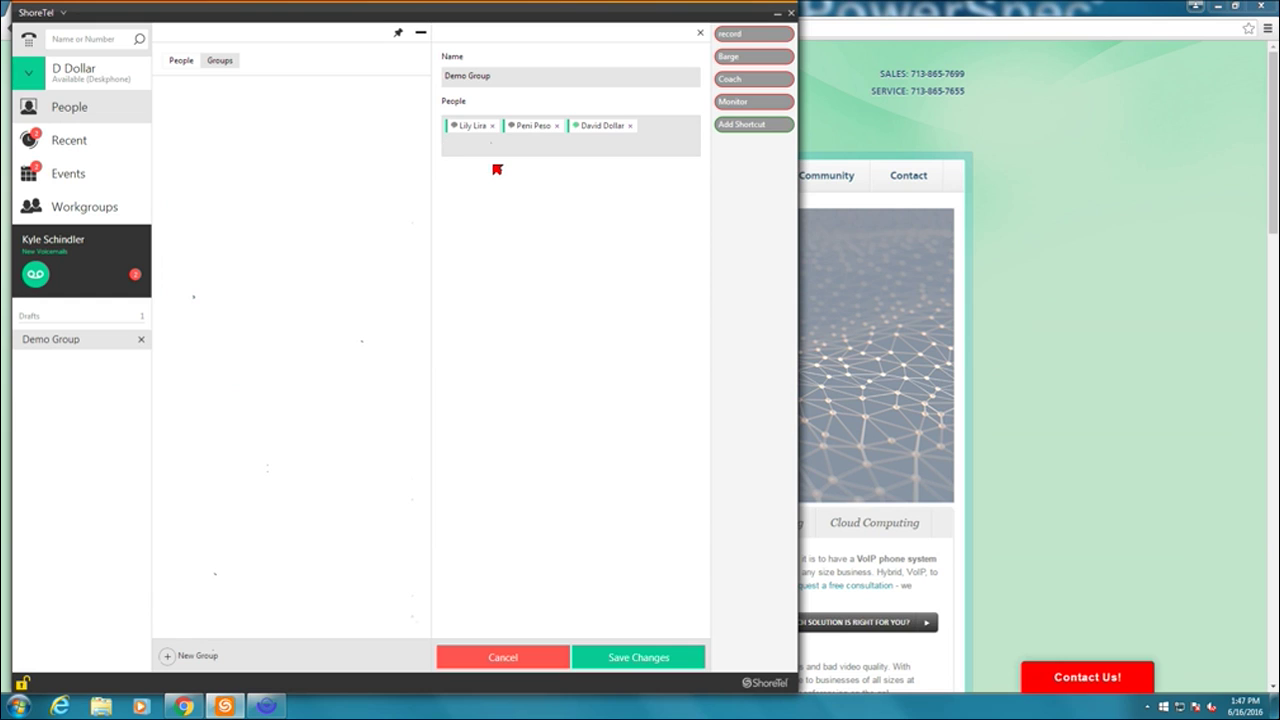
# - Add Demo Conference Room and Demo 930D as members and save the group
pyautogui.write('demo')
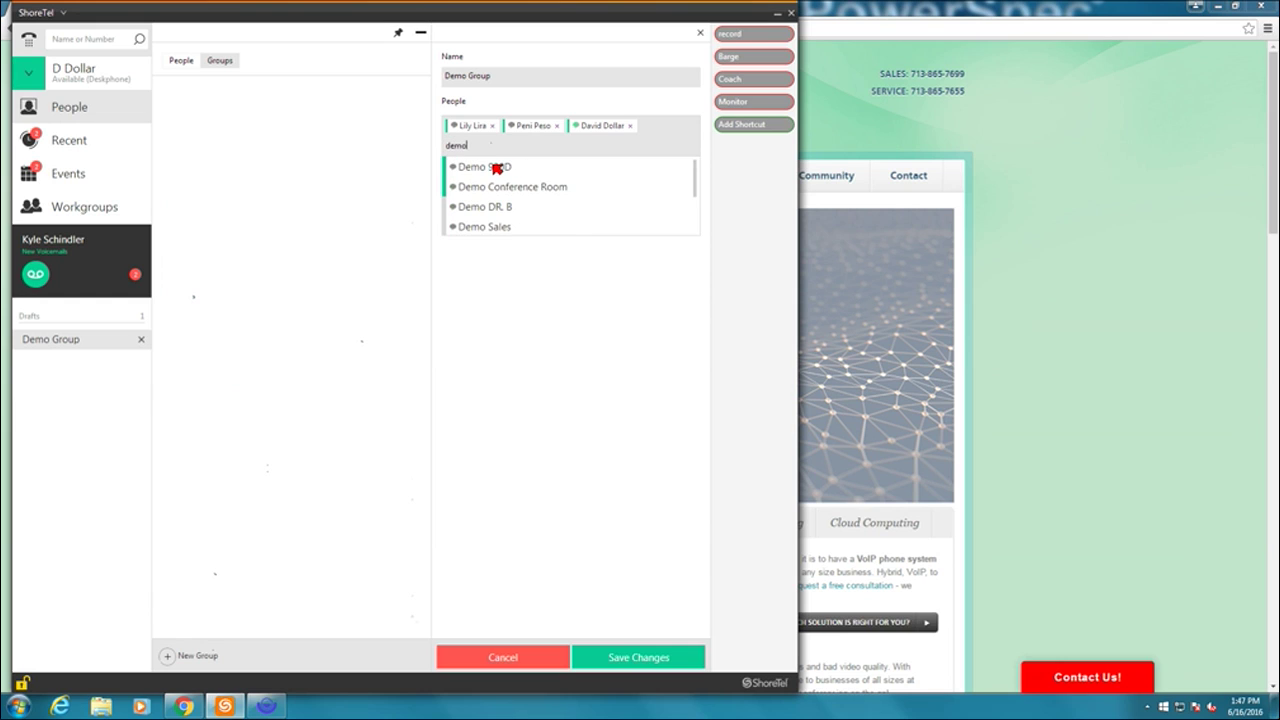
pyautogui.click(504, 186)
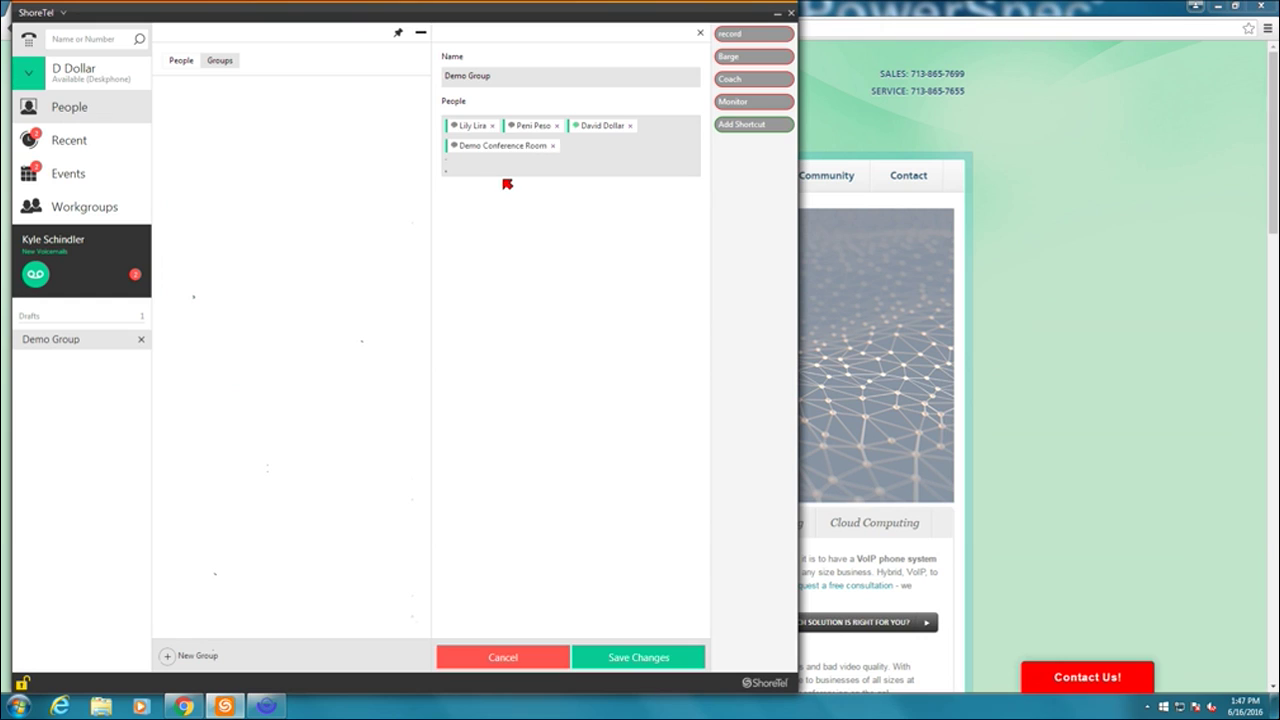
pyautogui.write('demo')
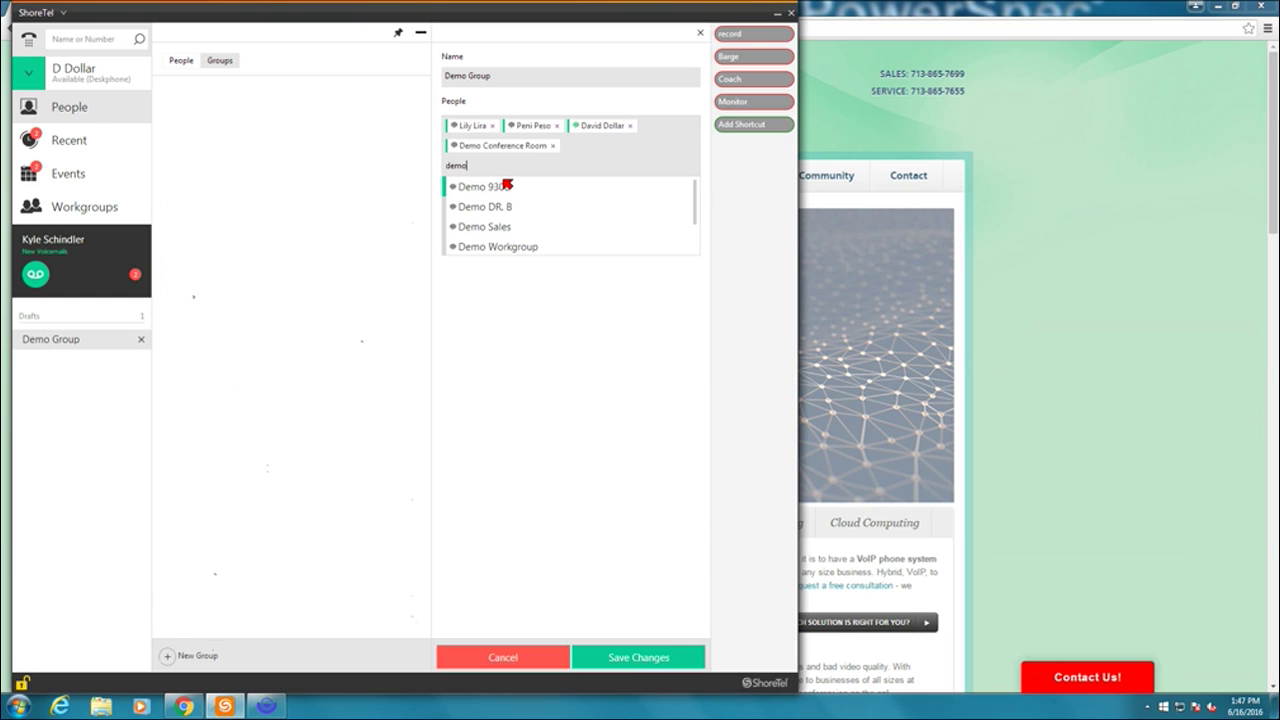
pyautogui.click(507, 186)
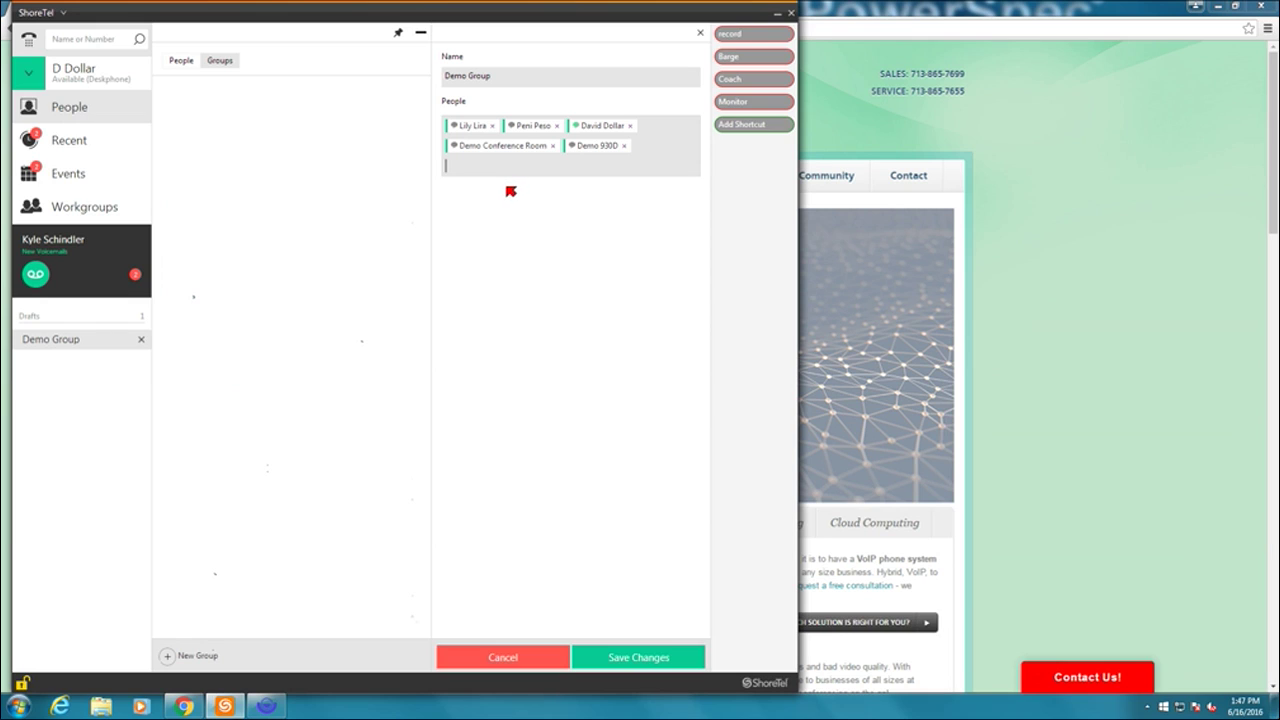
pyautogui.click(618, 659)
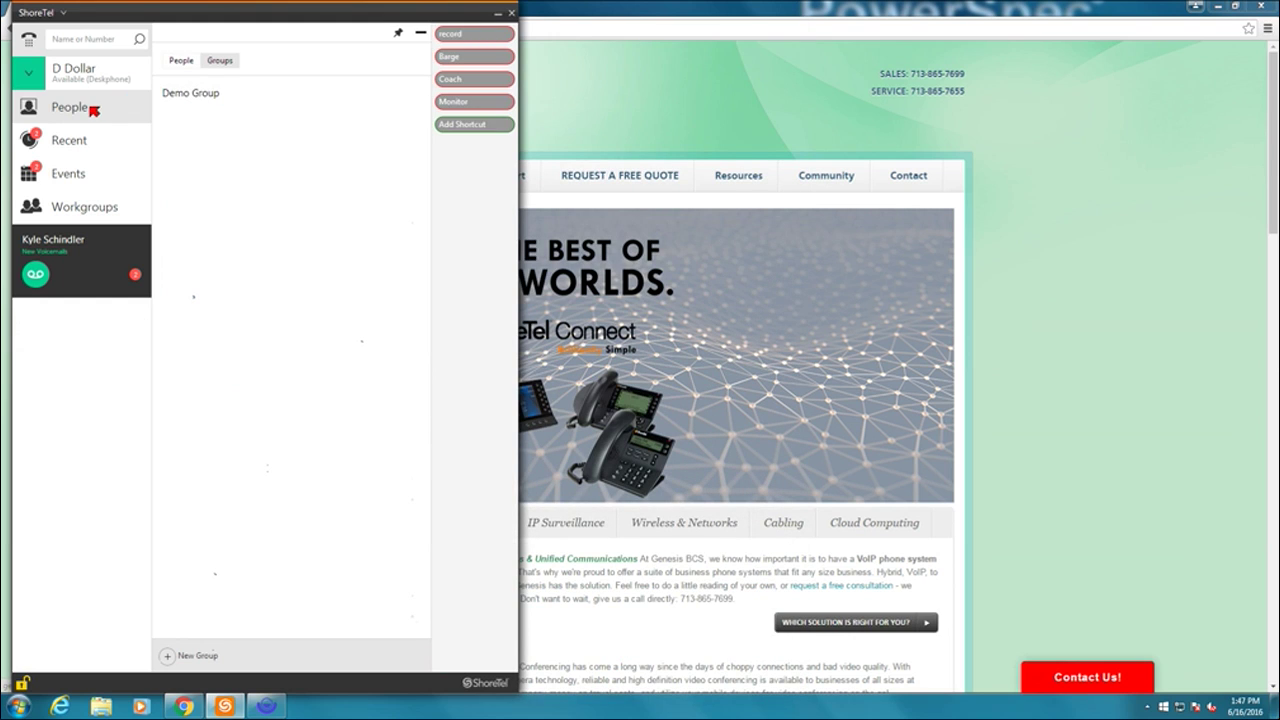
pyautogui.click(421, 32)
pyautogui.click(94, 109)
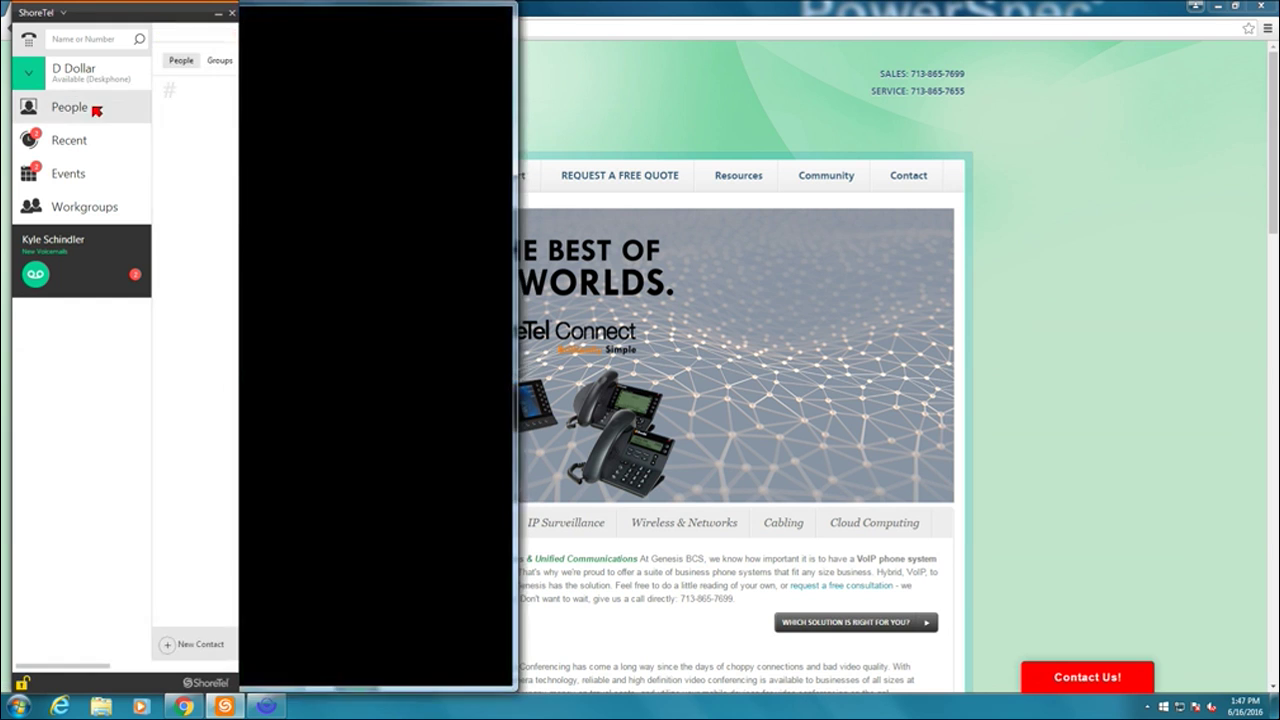
pyautogui.click(195, 62)
pyautogui.click(226, 61)
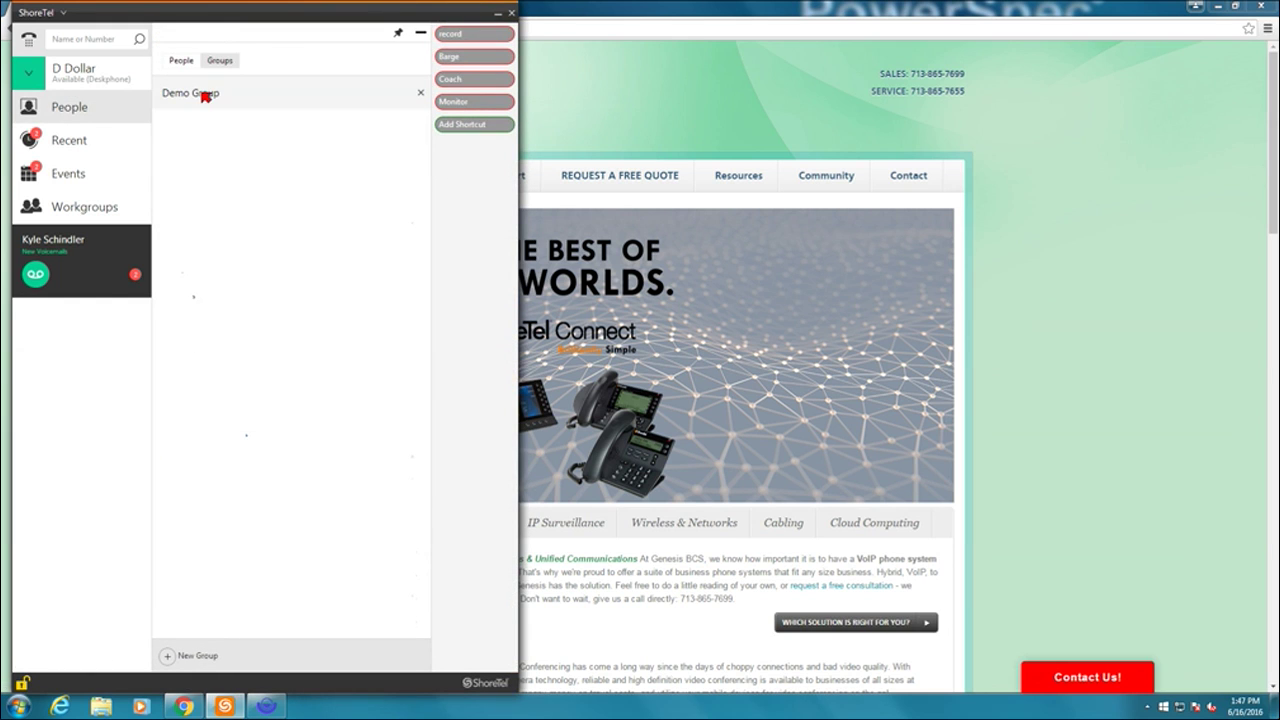
pyautogui.click(204, 96)
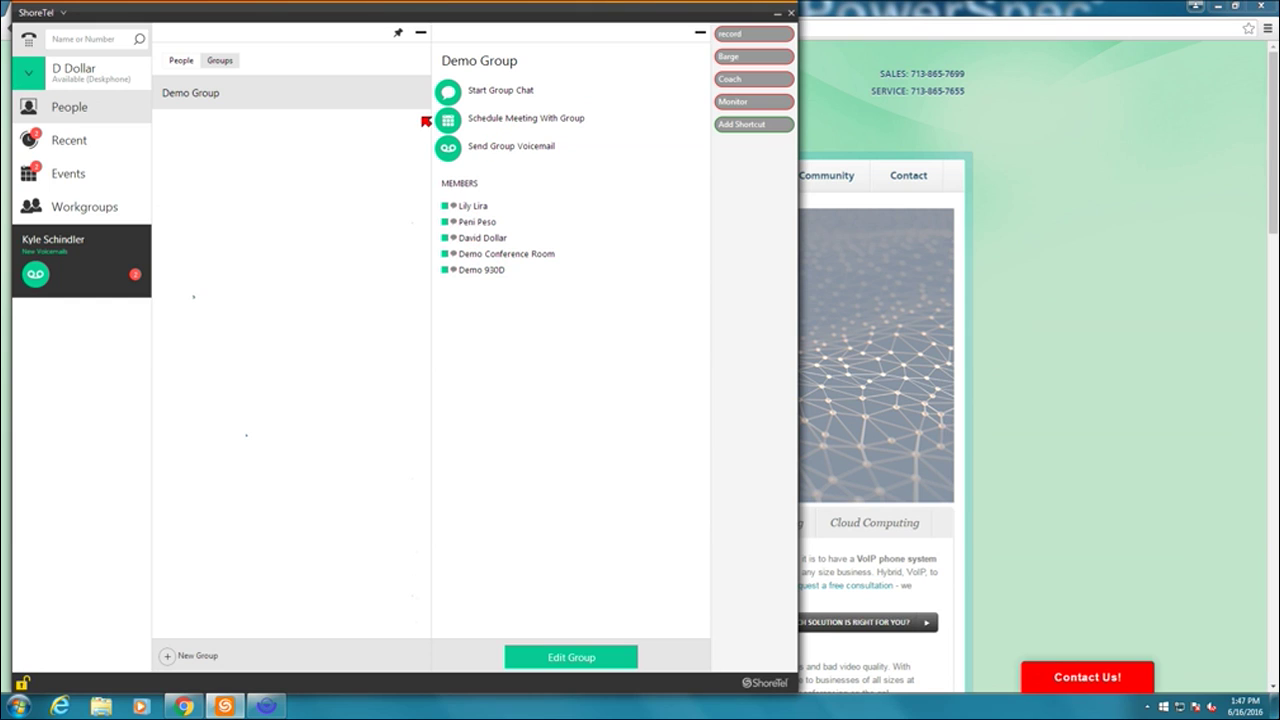
# - Close the group details and filter the People contact list to show only Demo Group
pyautogui.click(699, 37)
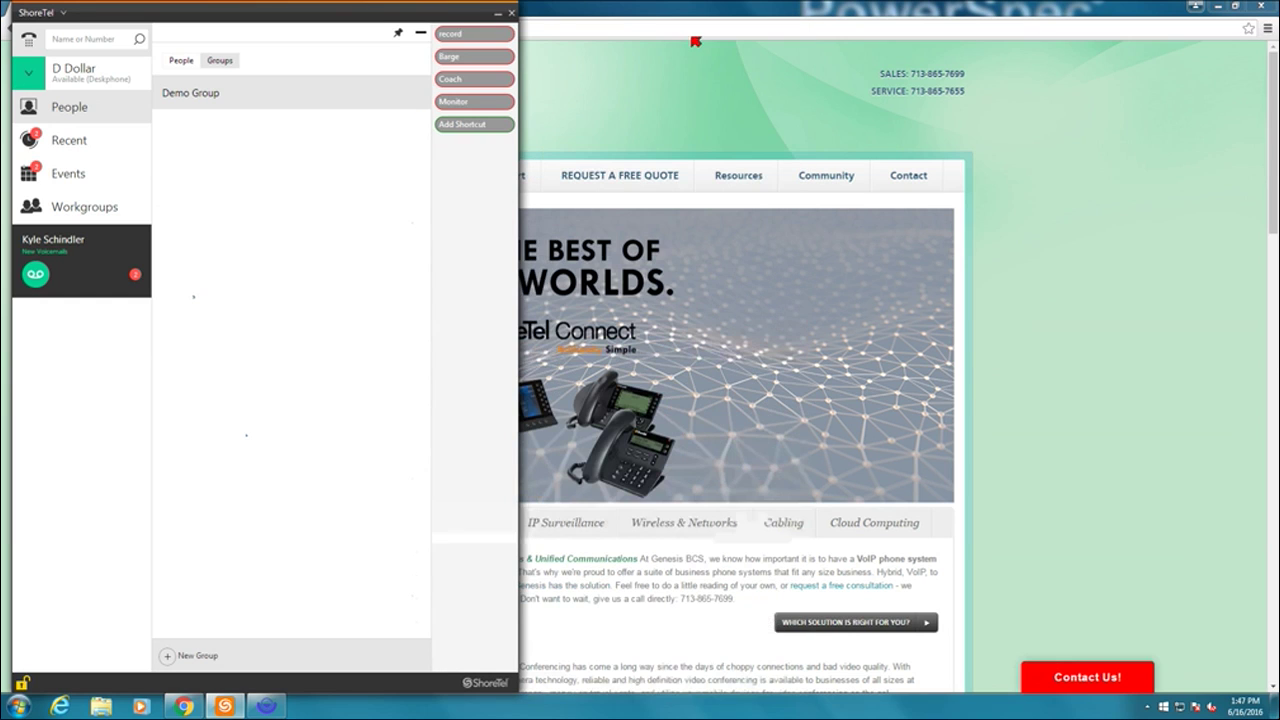
pyautogui.click(180, 62)
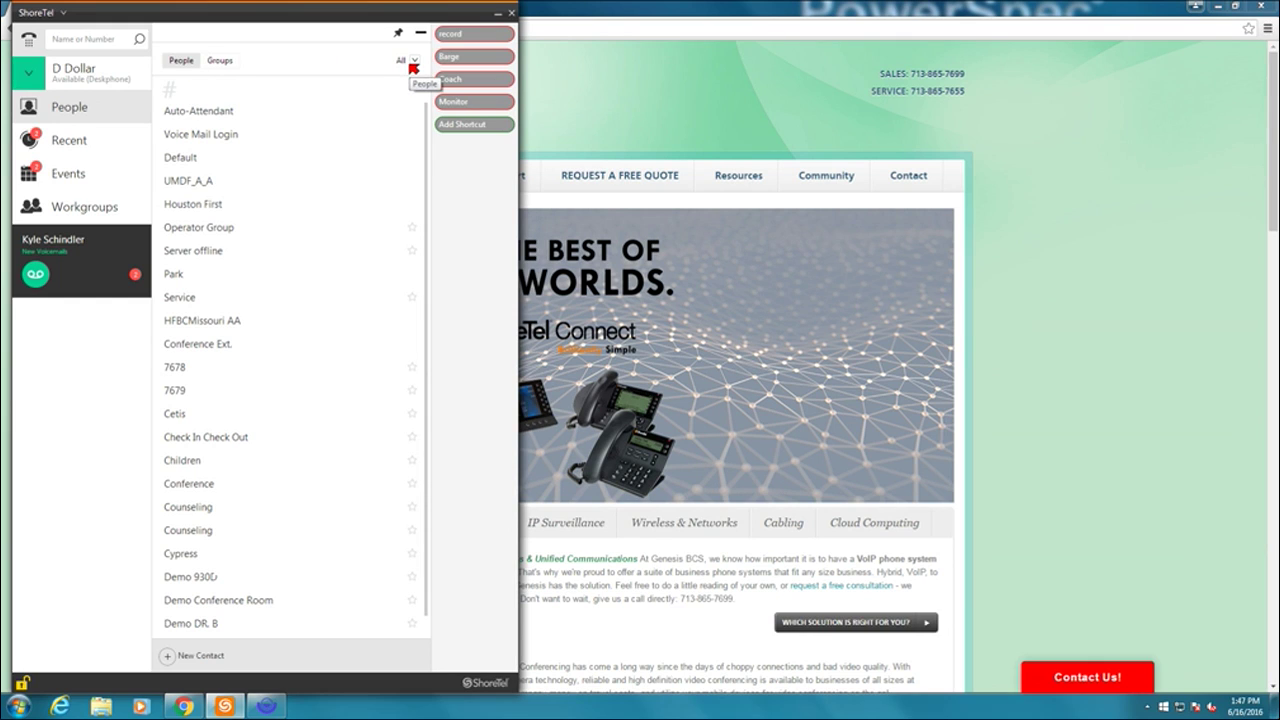
pyautogui.click(414, 62)
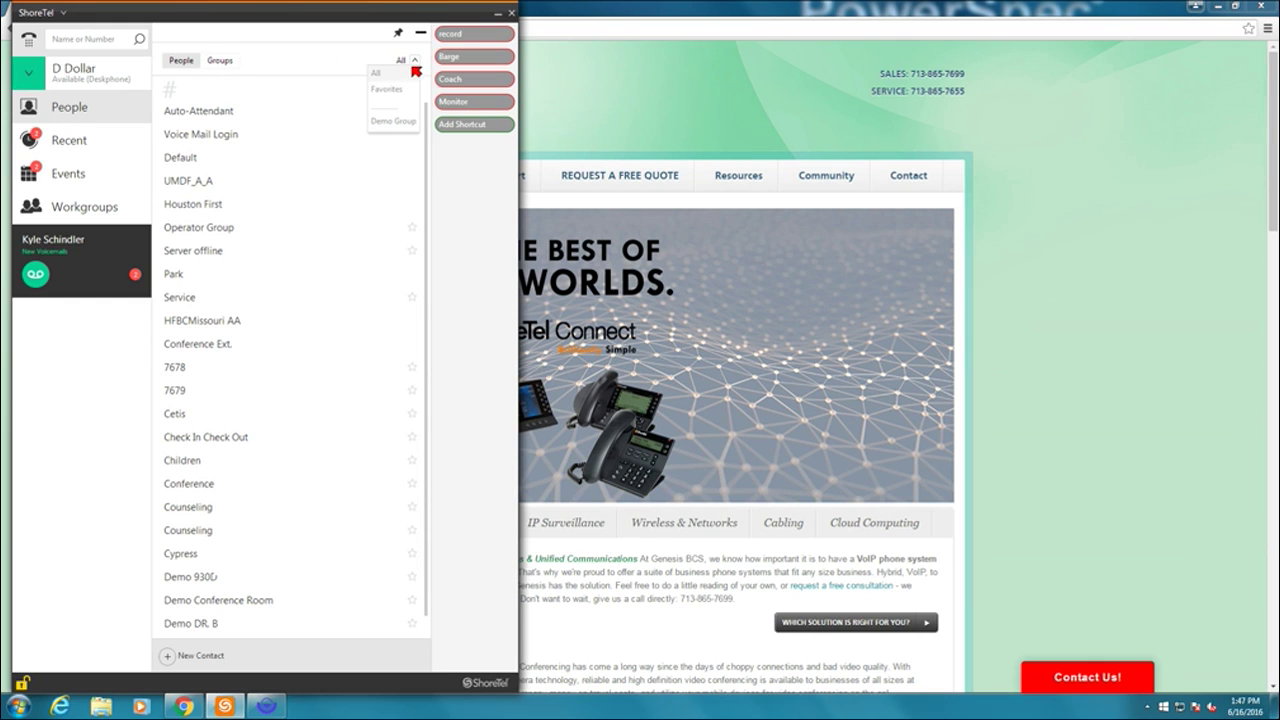
pyautogui.click(325, 55)
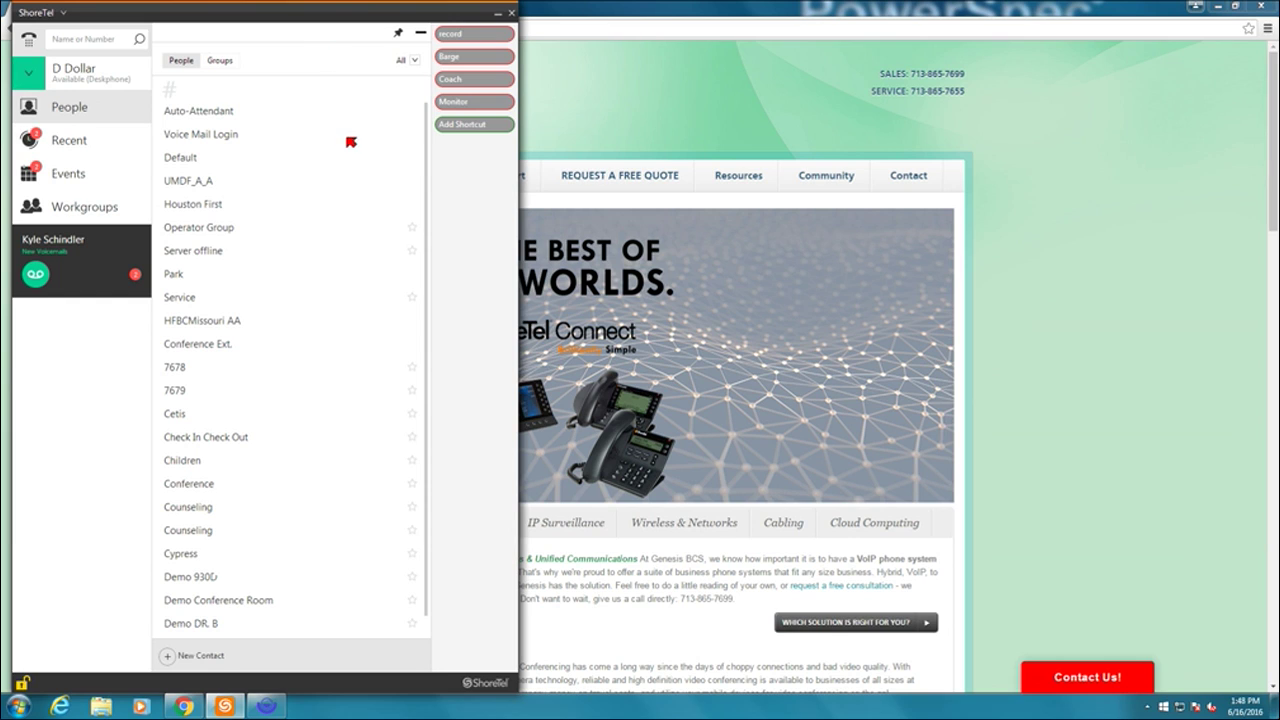
pyautogui.click(413, 228)
pyautogui.click(411, 227)
pyautogui.click(414, 60)
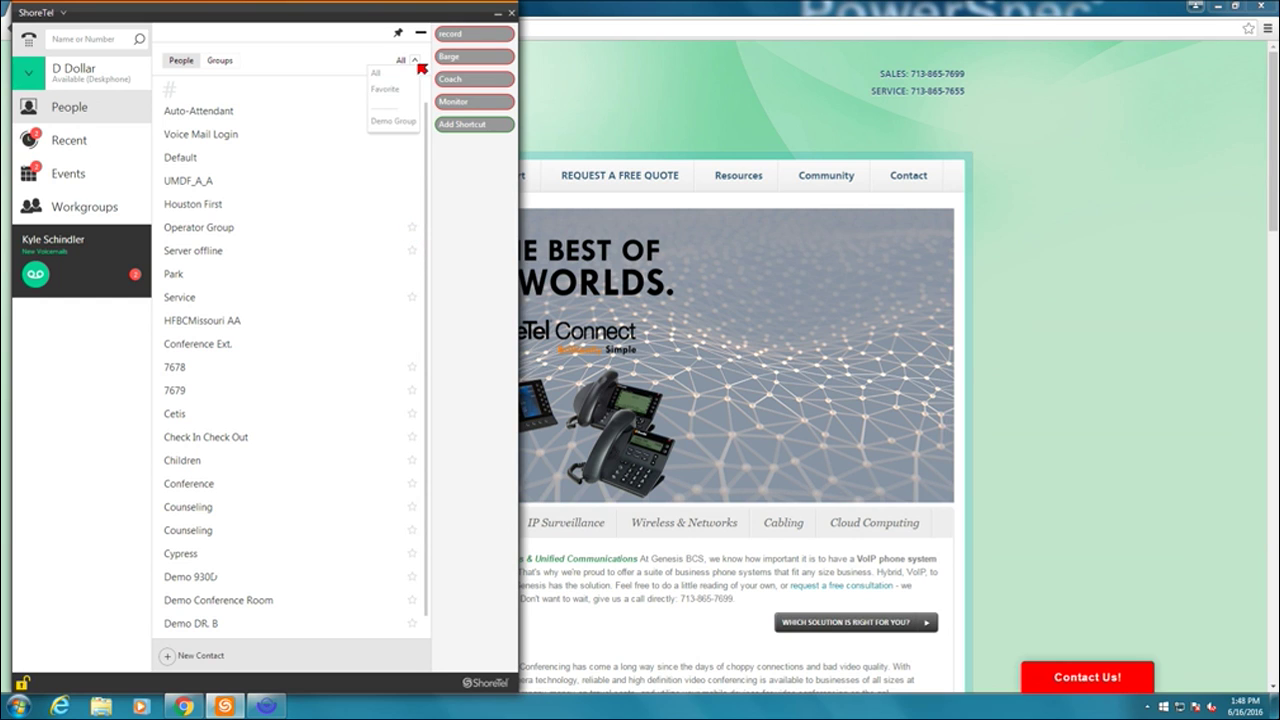
pyautogui.click(399, 121)
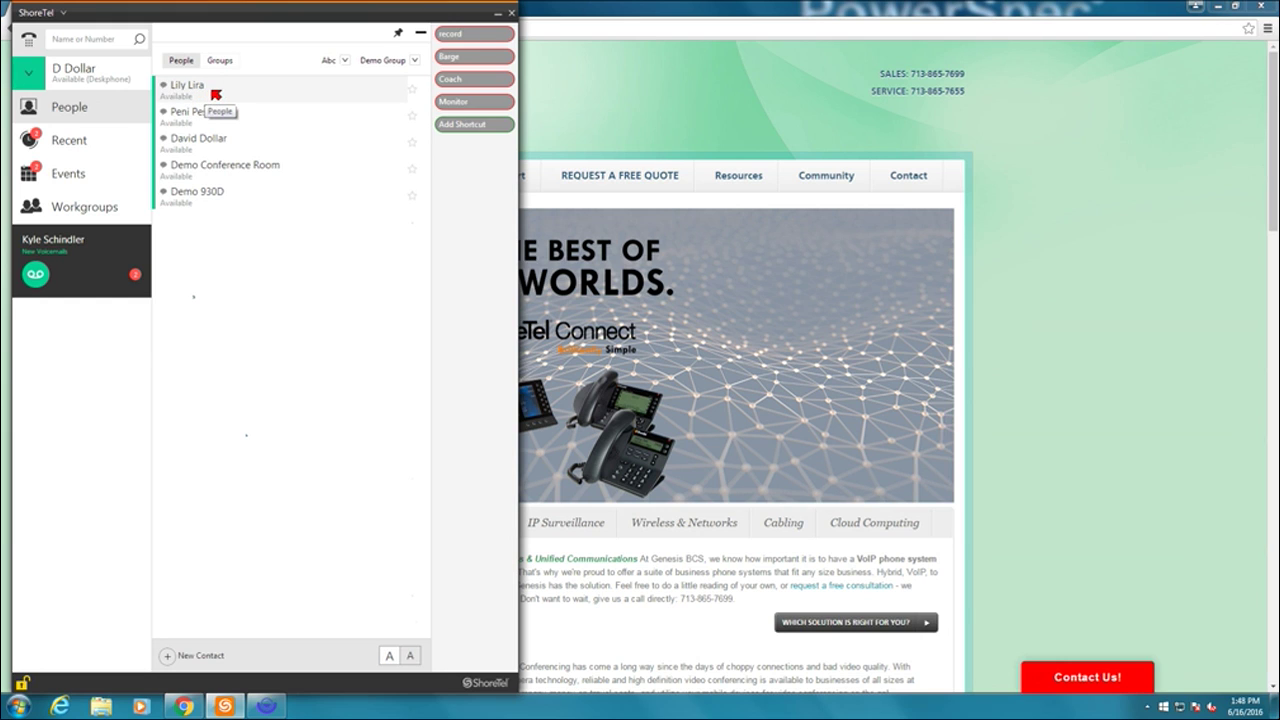
# - Call the contact from the Demo Group list and mute the microphone on the call
pyautogui.doubleClick(215, 94)
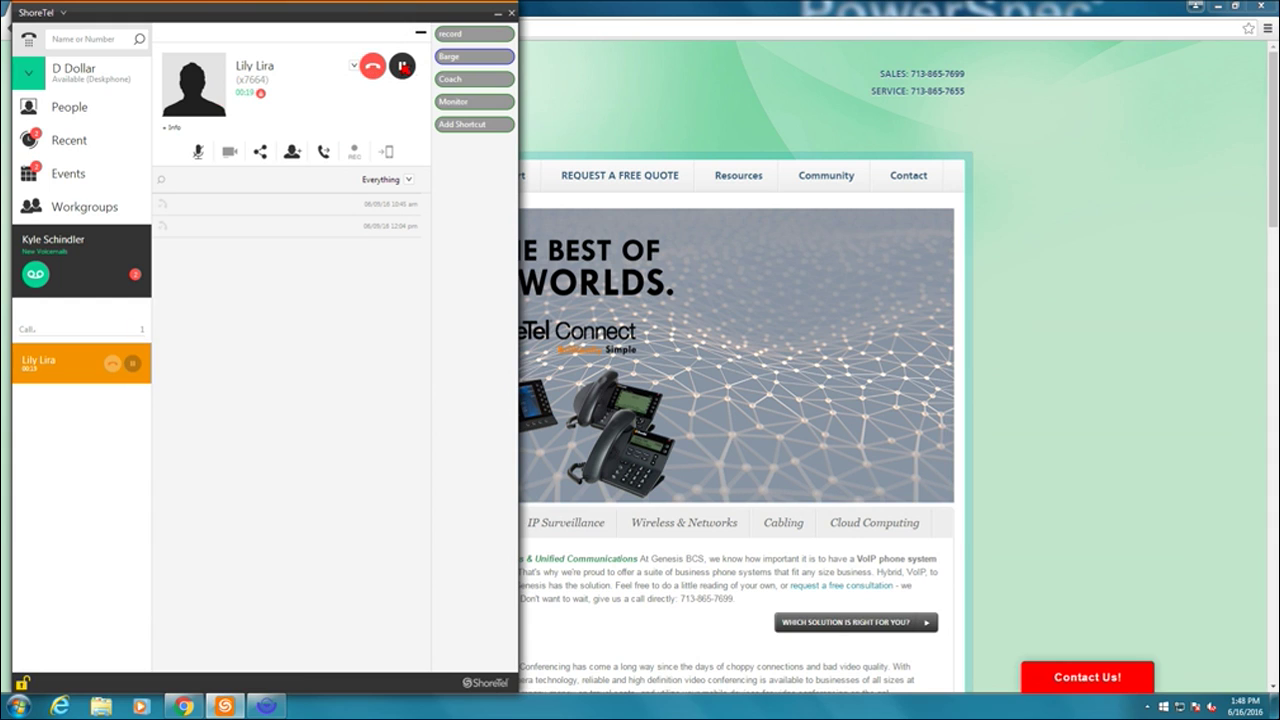
pyautogui.click(354, 66)
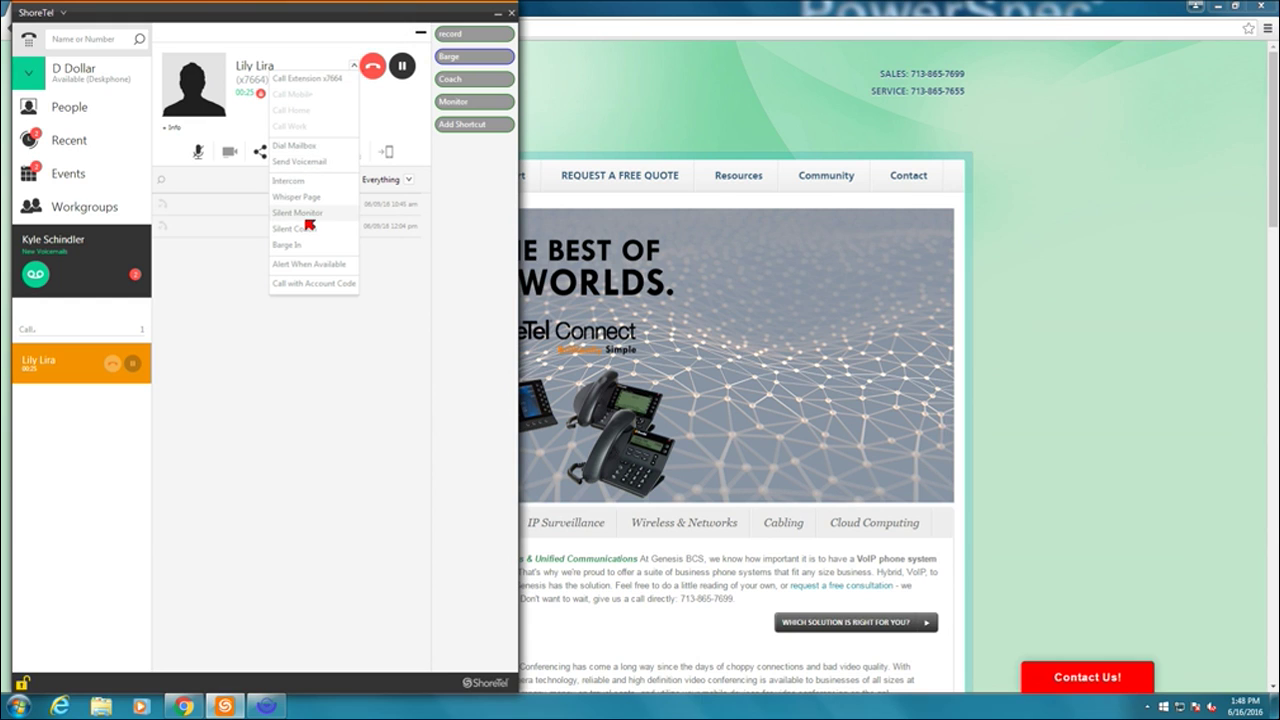
pyautogui.click(410, 118)
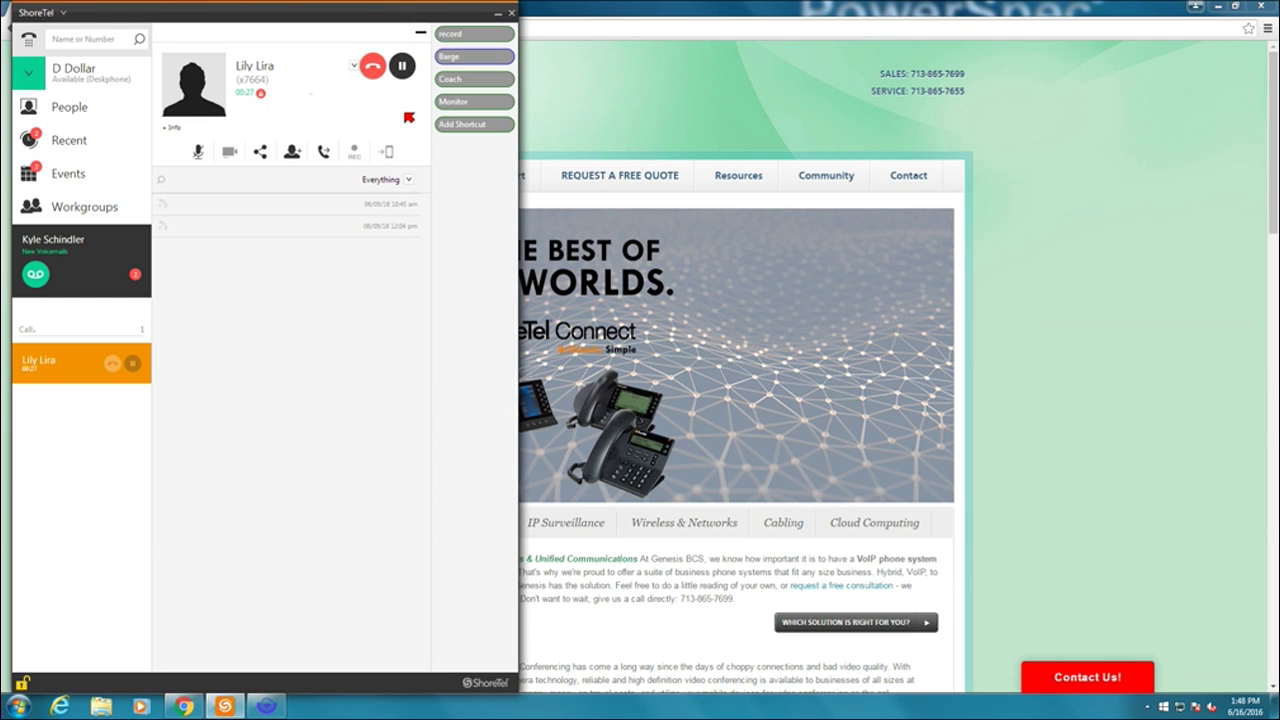
pyautogui.click(199, 157)
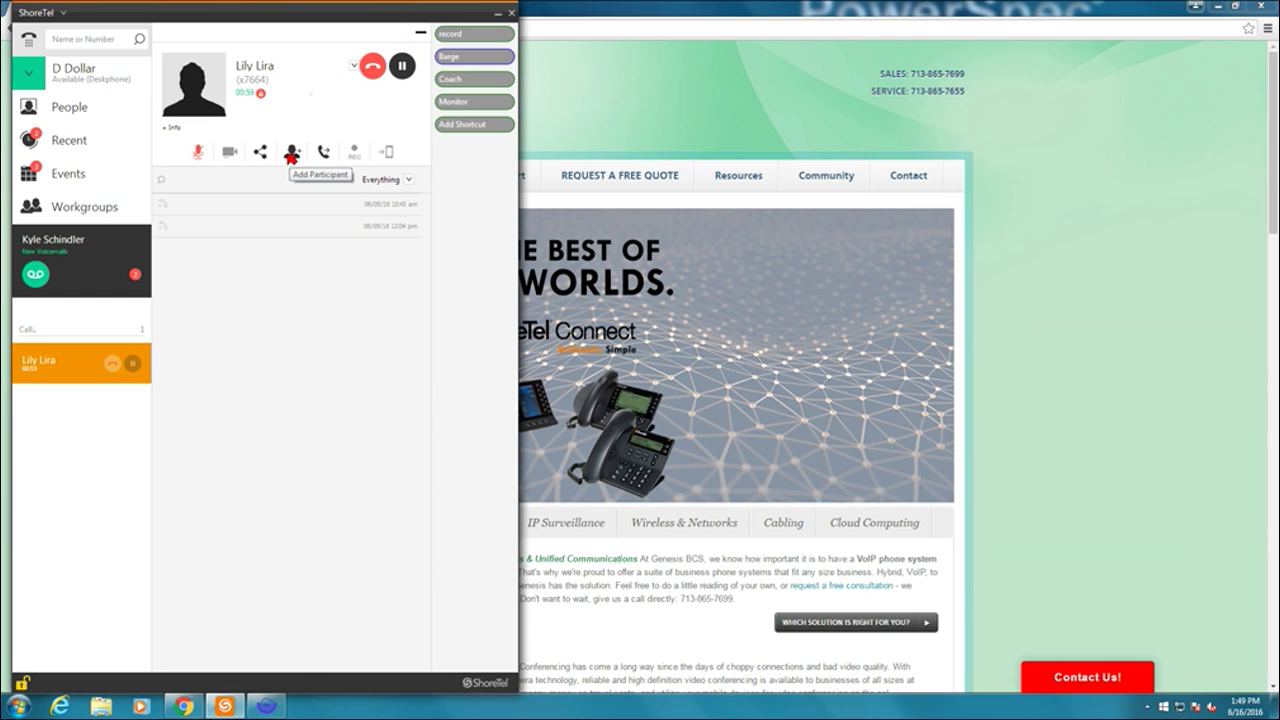
# - Search for a second contact and dial them as a conference participant from the live call
pyautogui.click(291, 156)
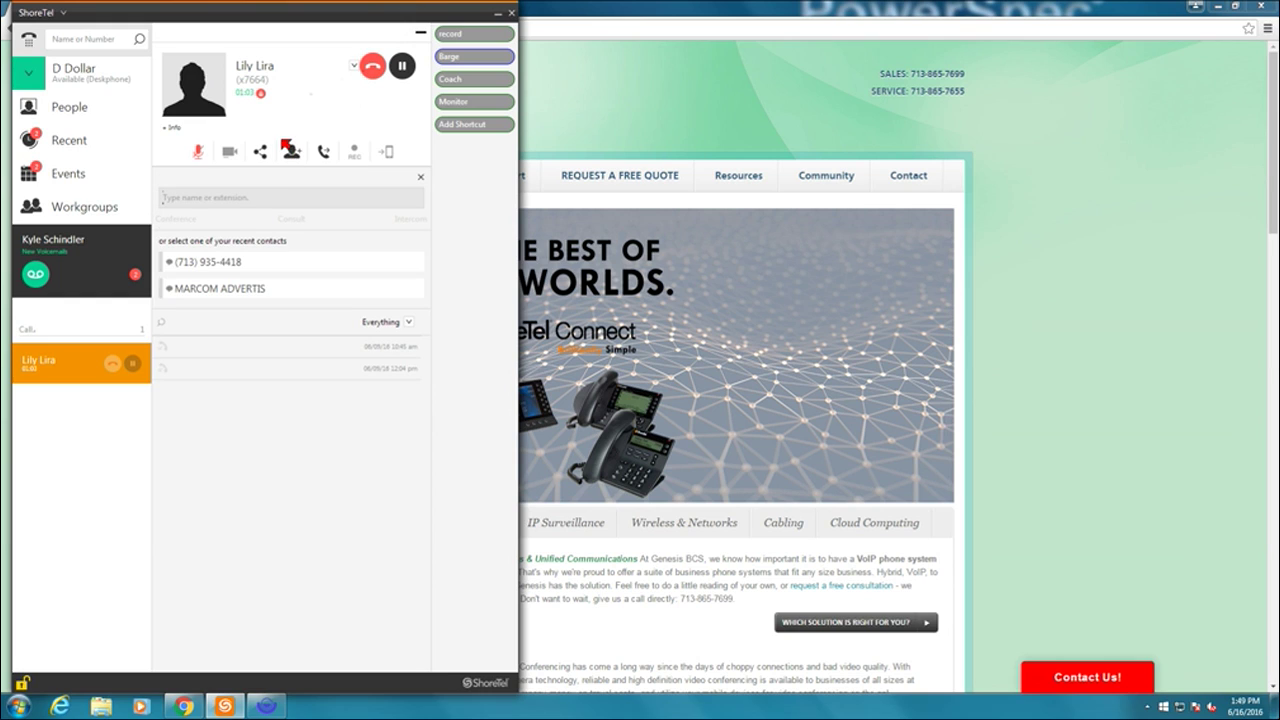
pyautogui.write('P')
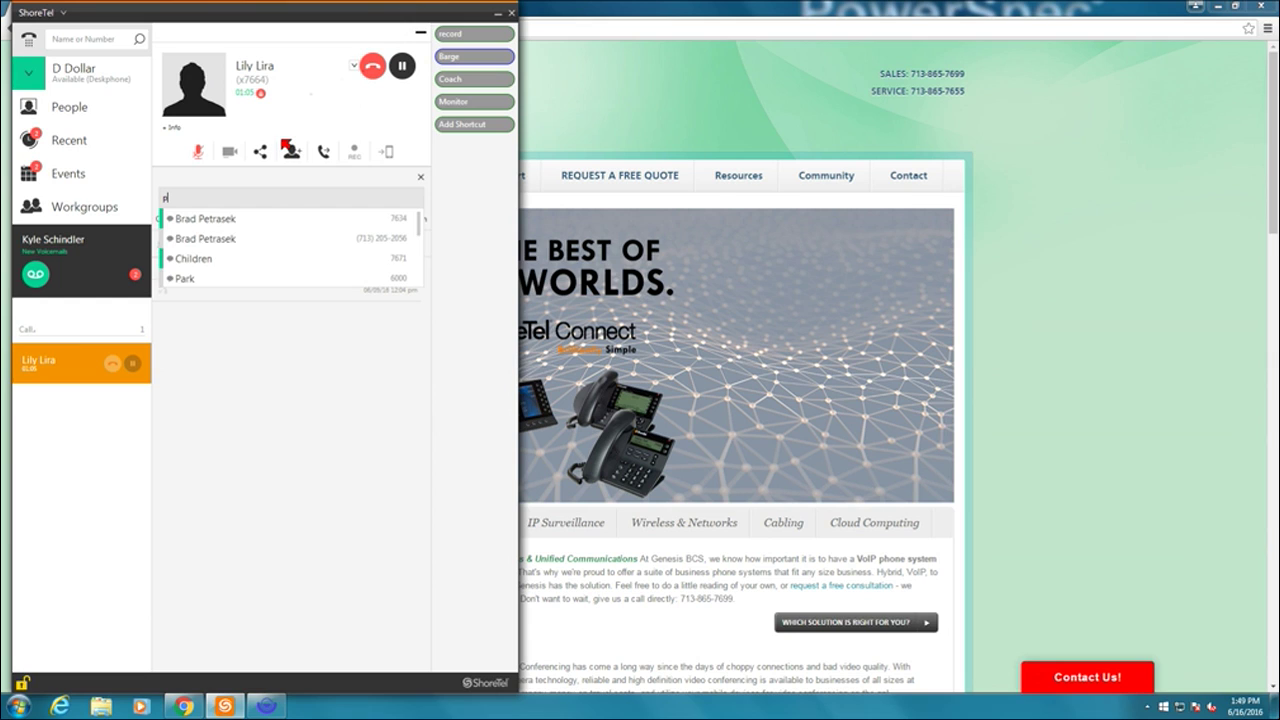
pyautogui.write('e')
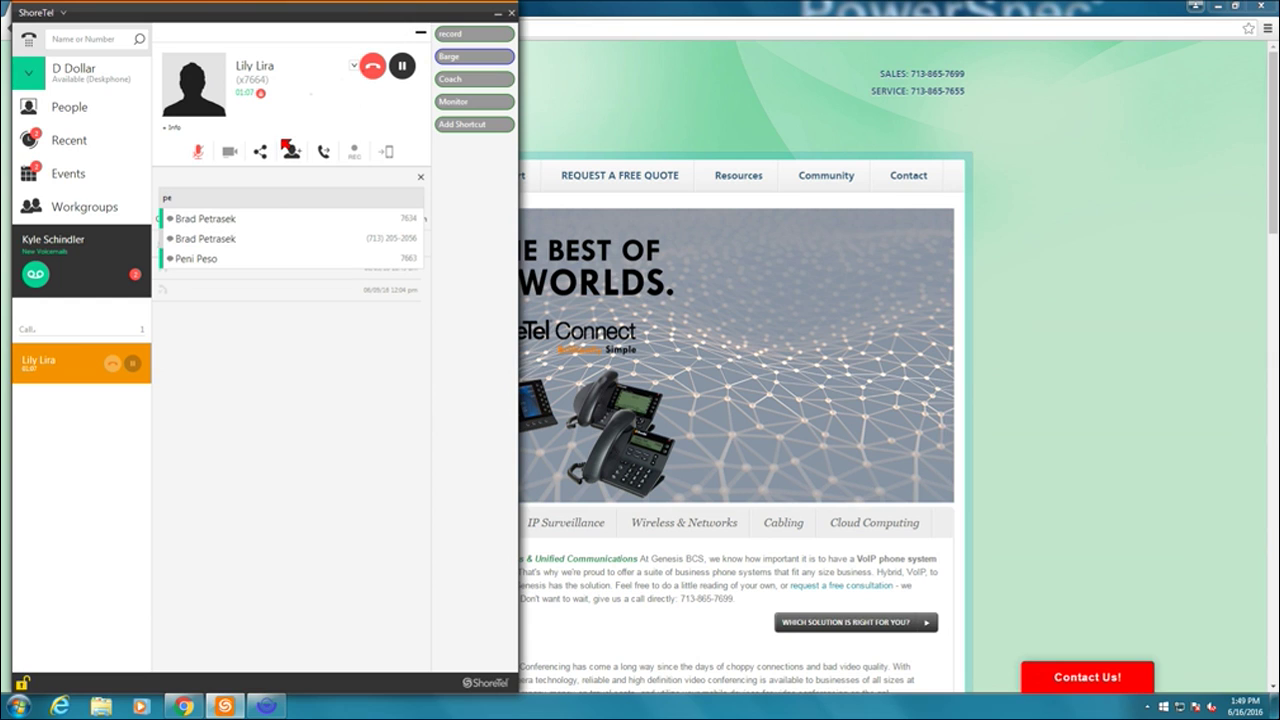
pyautogui.click(213, 260)
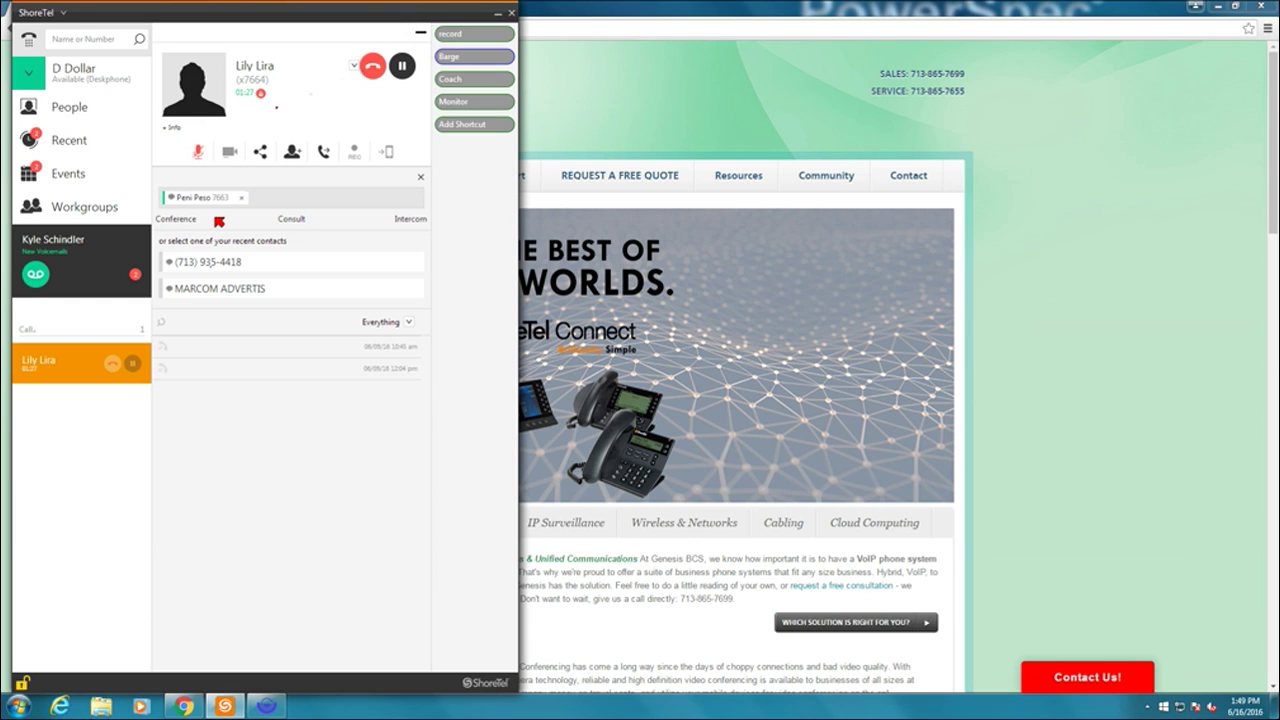
pyautogui.click(174, 219)
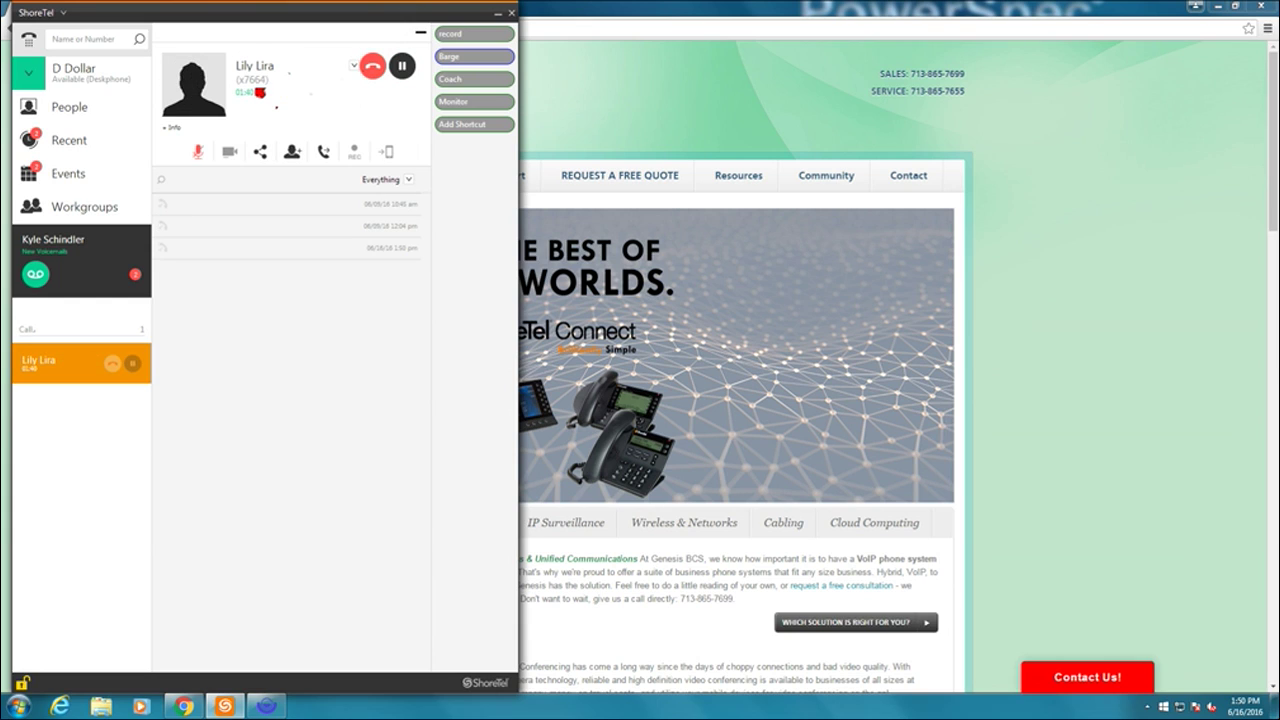
# - Search for the second contact again and join them into the call as a conference
pyautogui.click(292, 151)
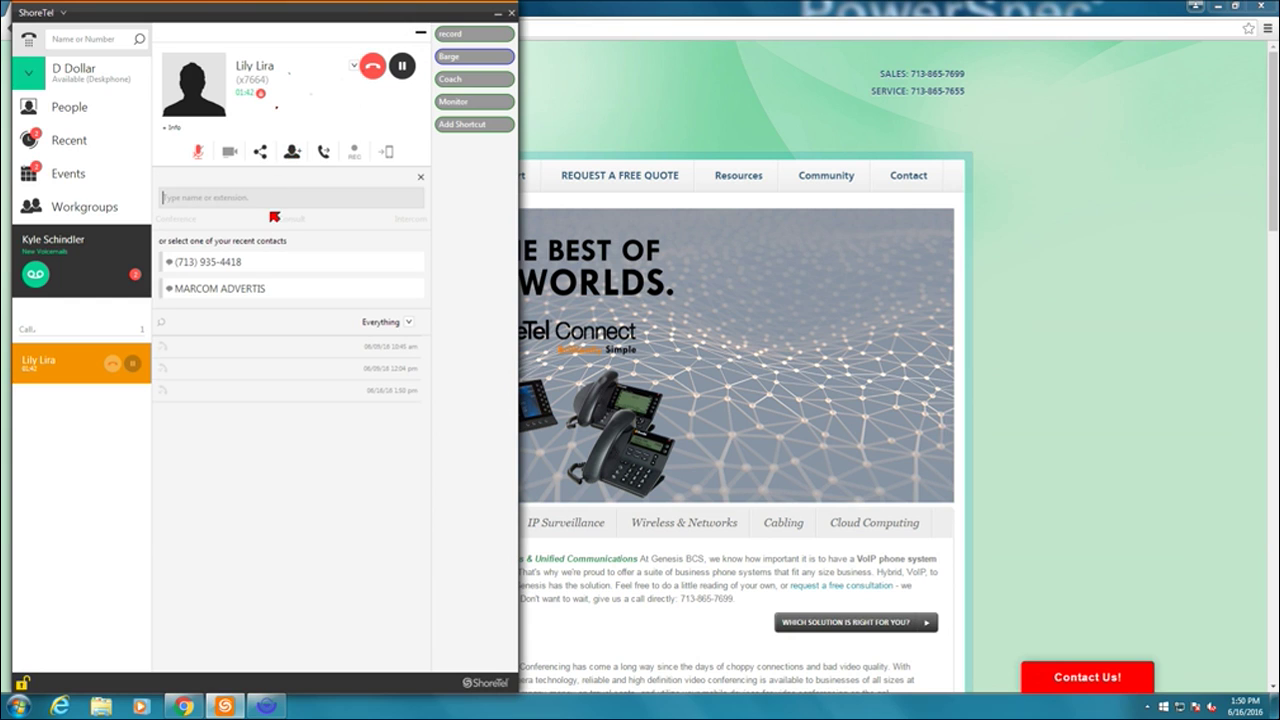
pyautogui.write('pen')
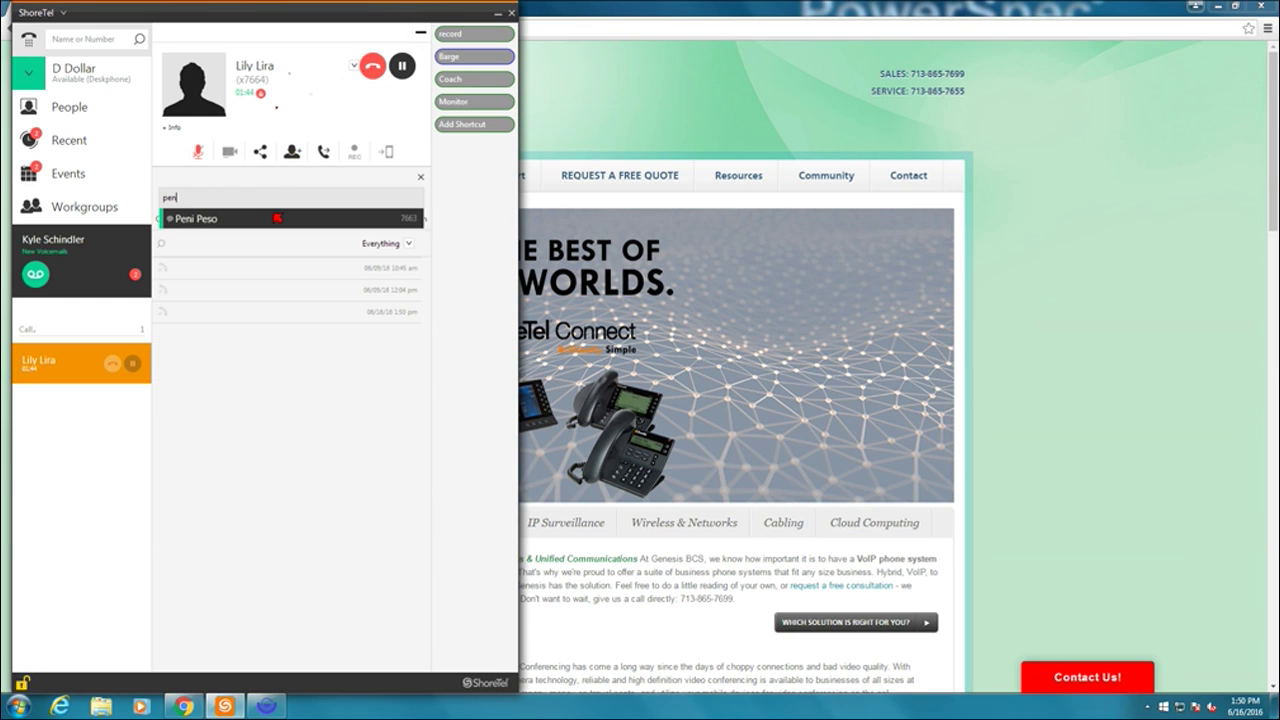
pyautogui.click(276, 217)
pyautogui.click(168, 224)
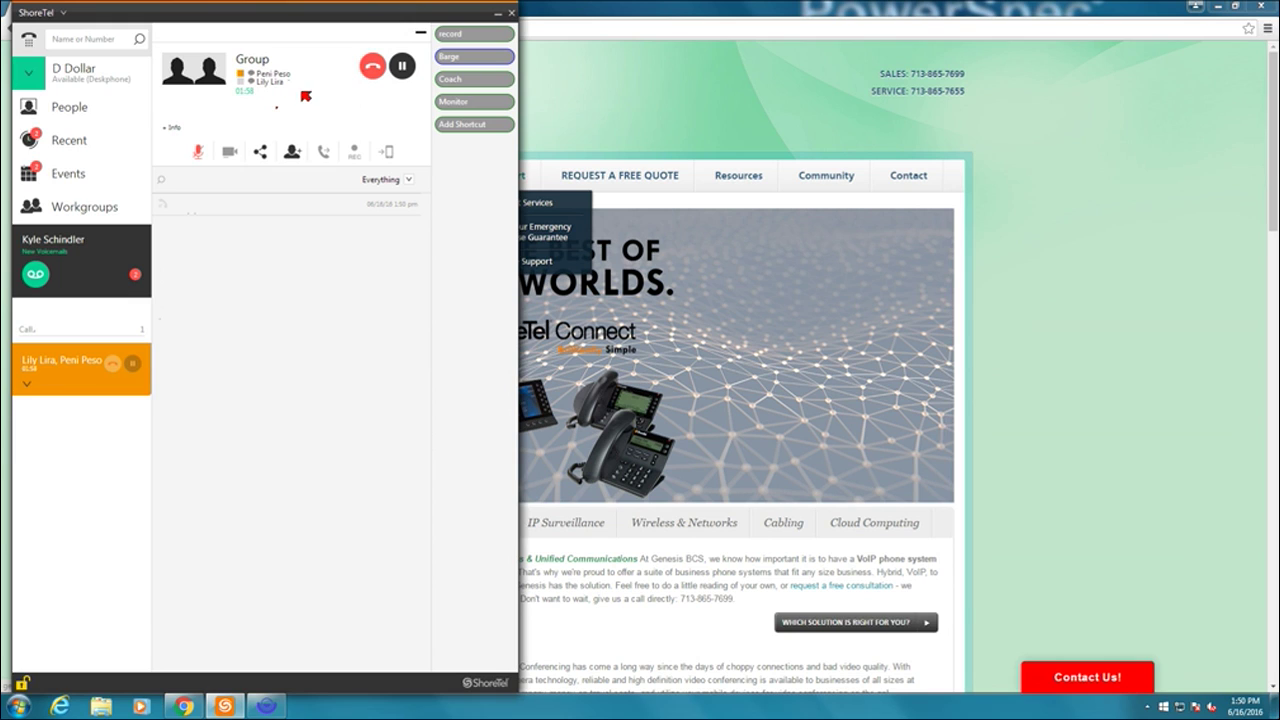
# - Show and hide the participants' contact details, then end the conference call
pyautogui.click(170, 133)
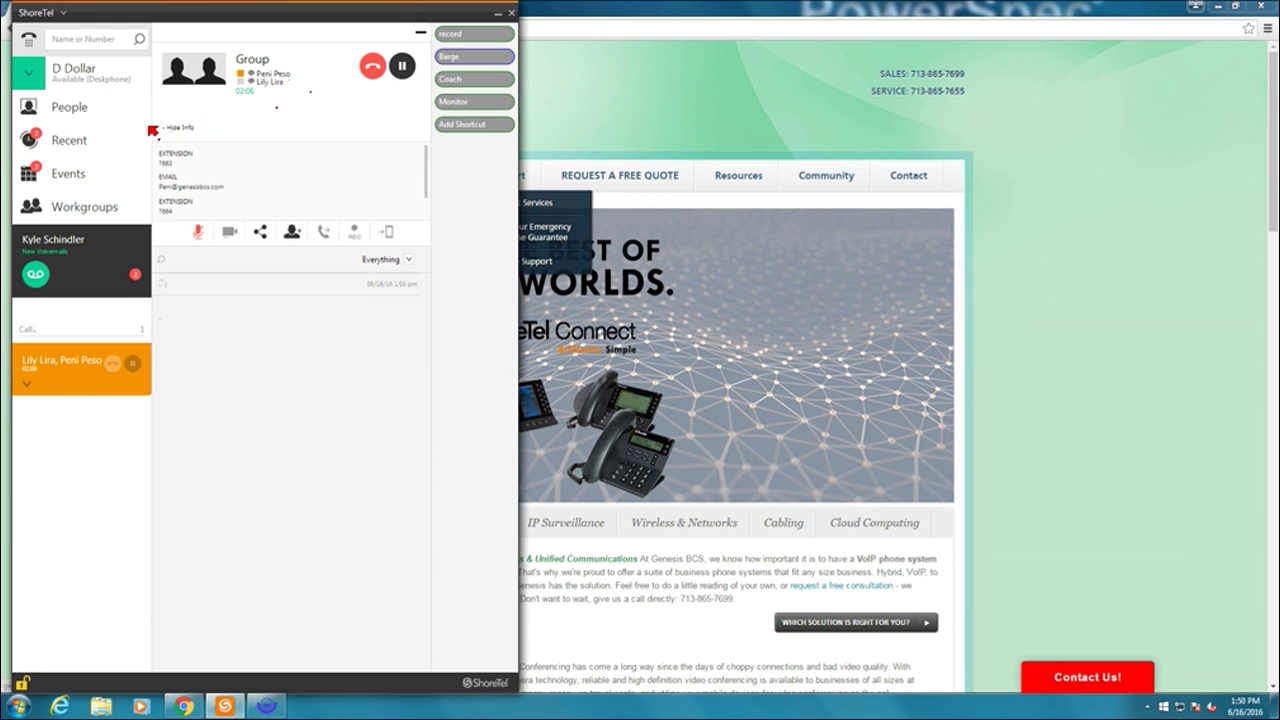
pyautogui.click(175, 128)
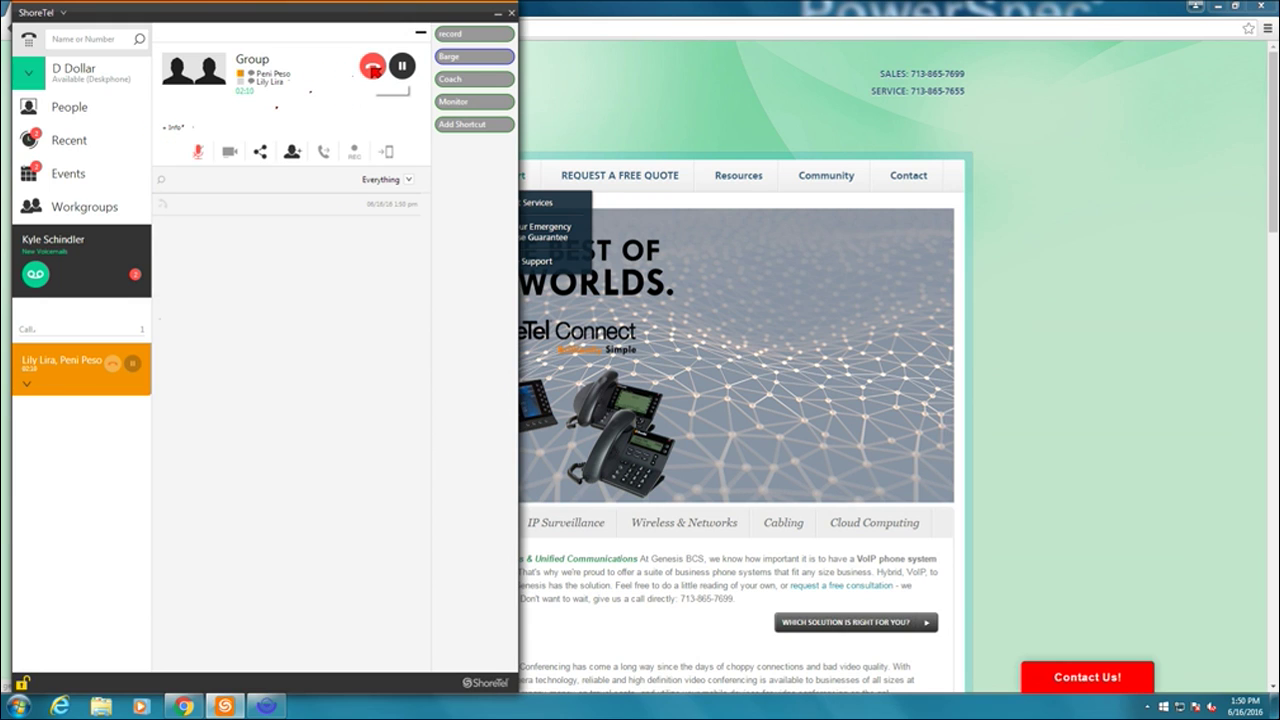
pyautogui.click(372, 66)
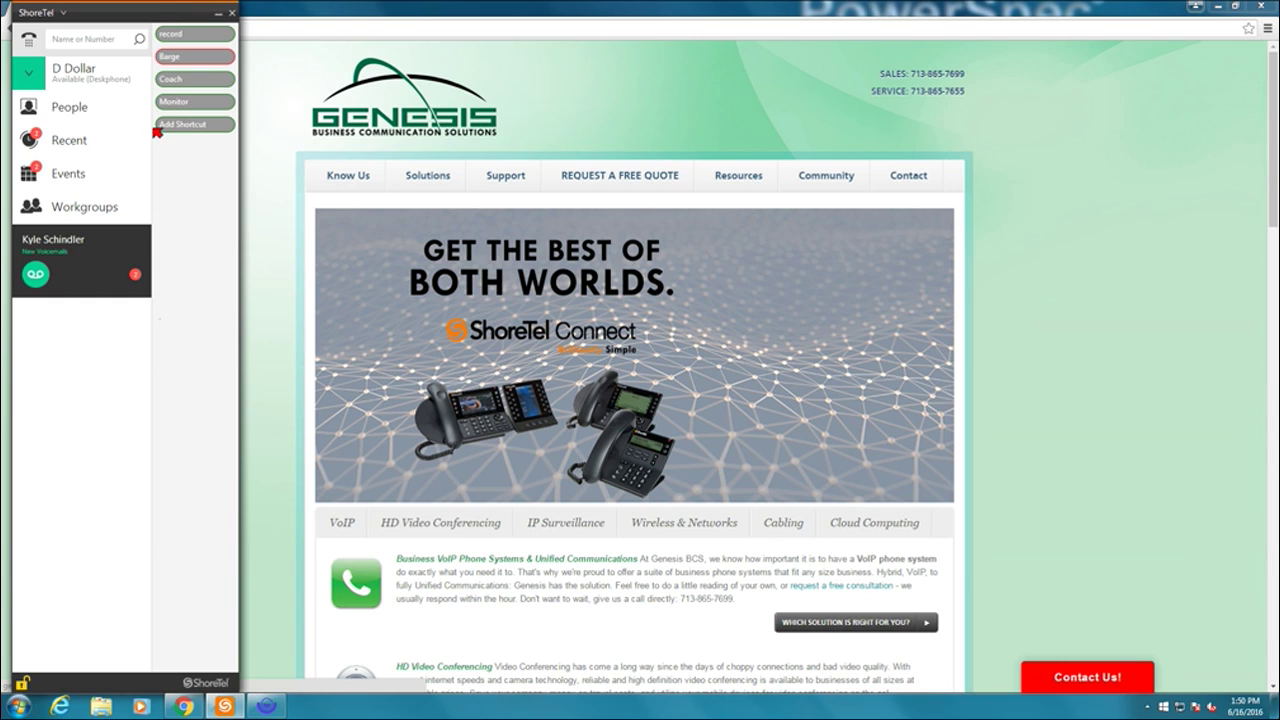
# - Call the contact from People and transfer the call to that contact's own extension
pyautogui.click(84, 104)
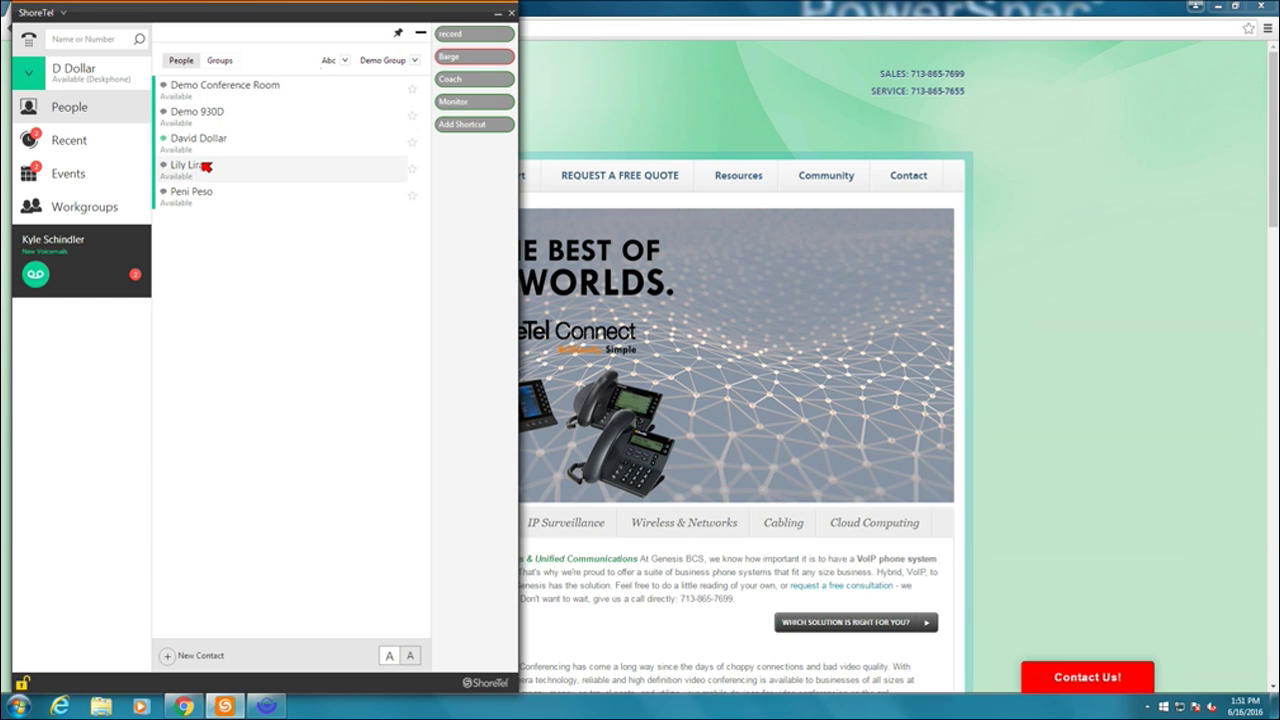
pyautogui.doubleClick(208, 168)
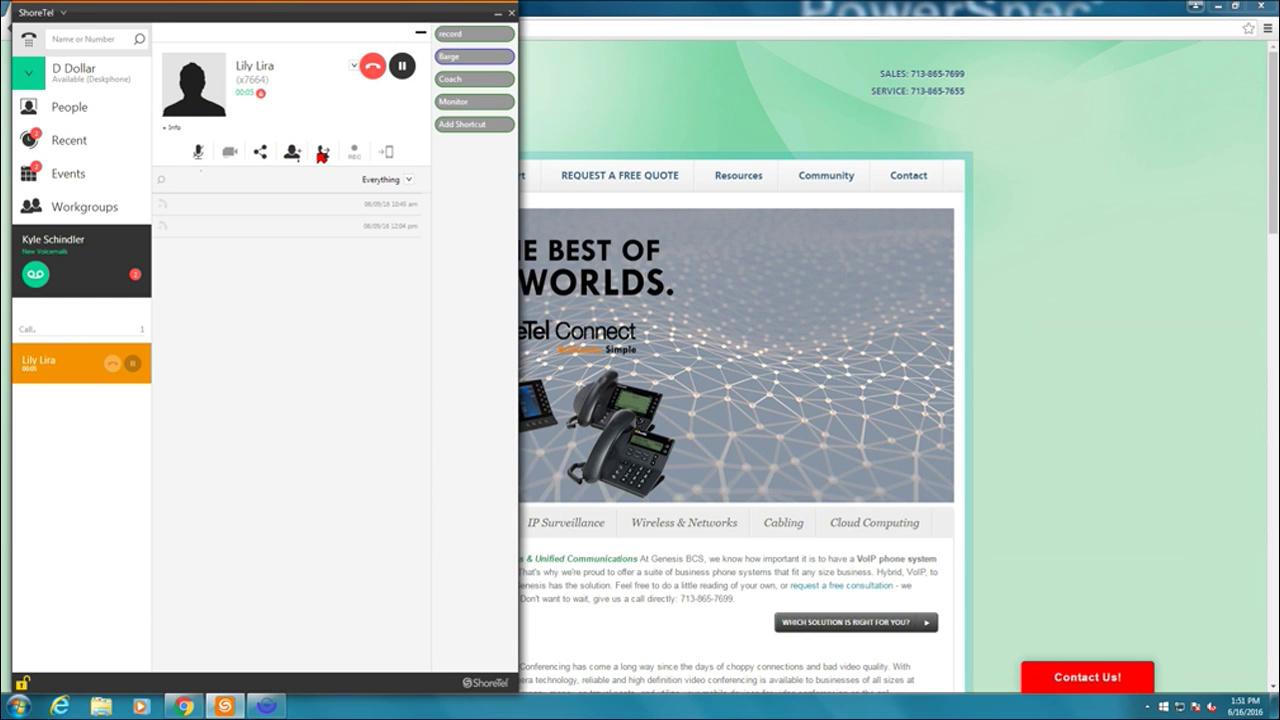
pyautogui.click(321, 154)
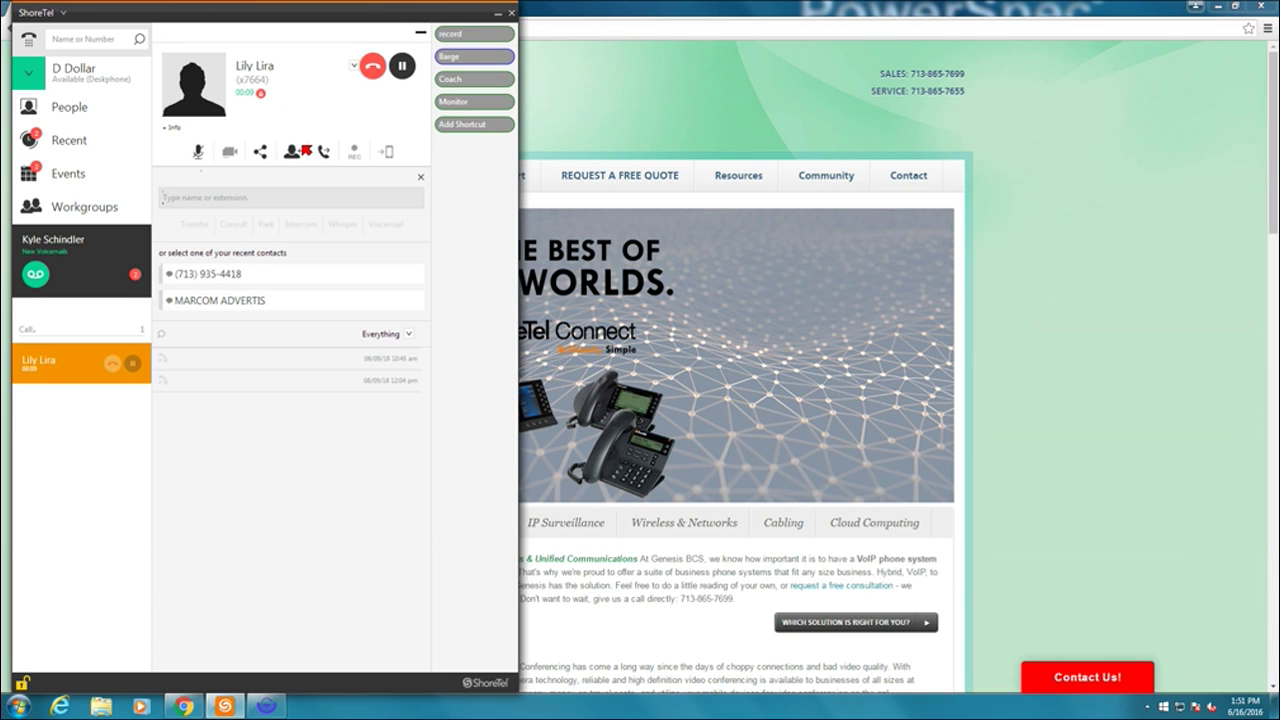
pyautogui.write('ly L')
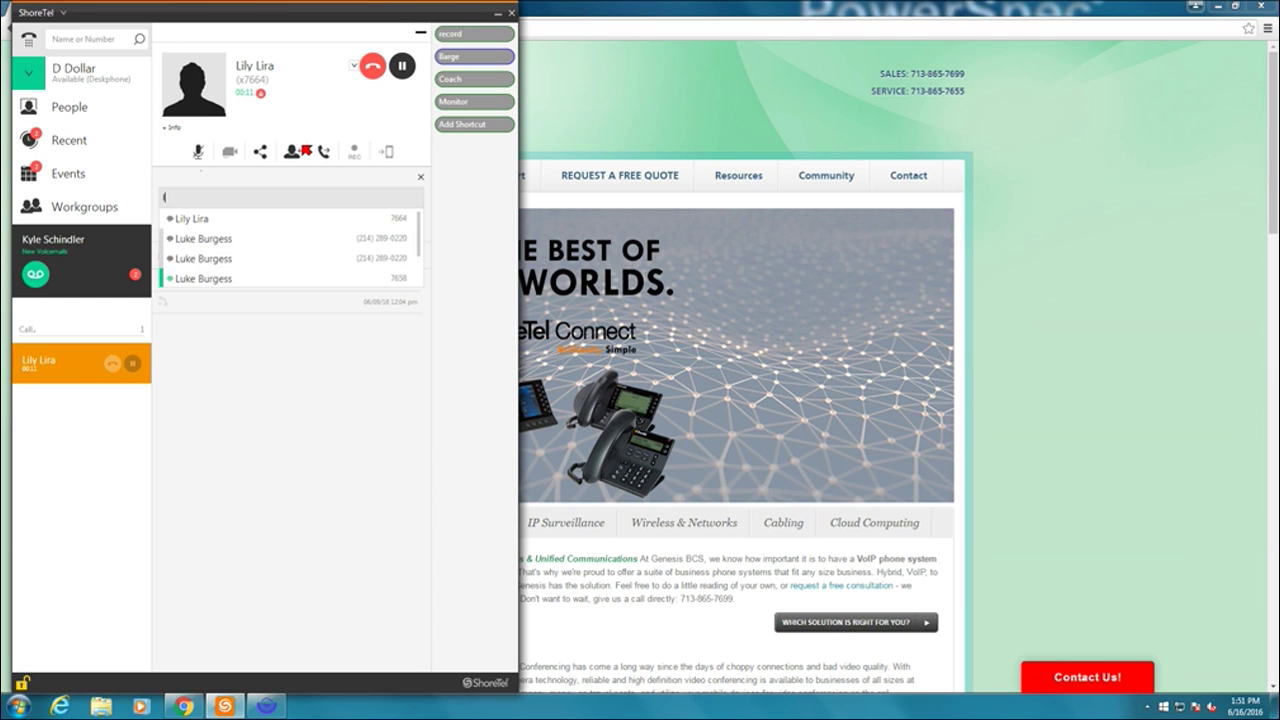
pyautogui.write('i')
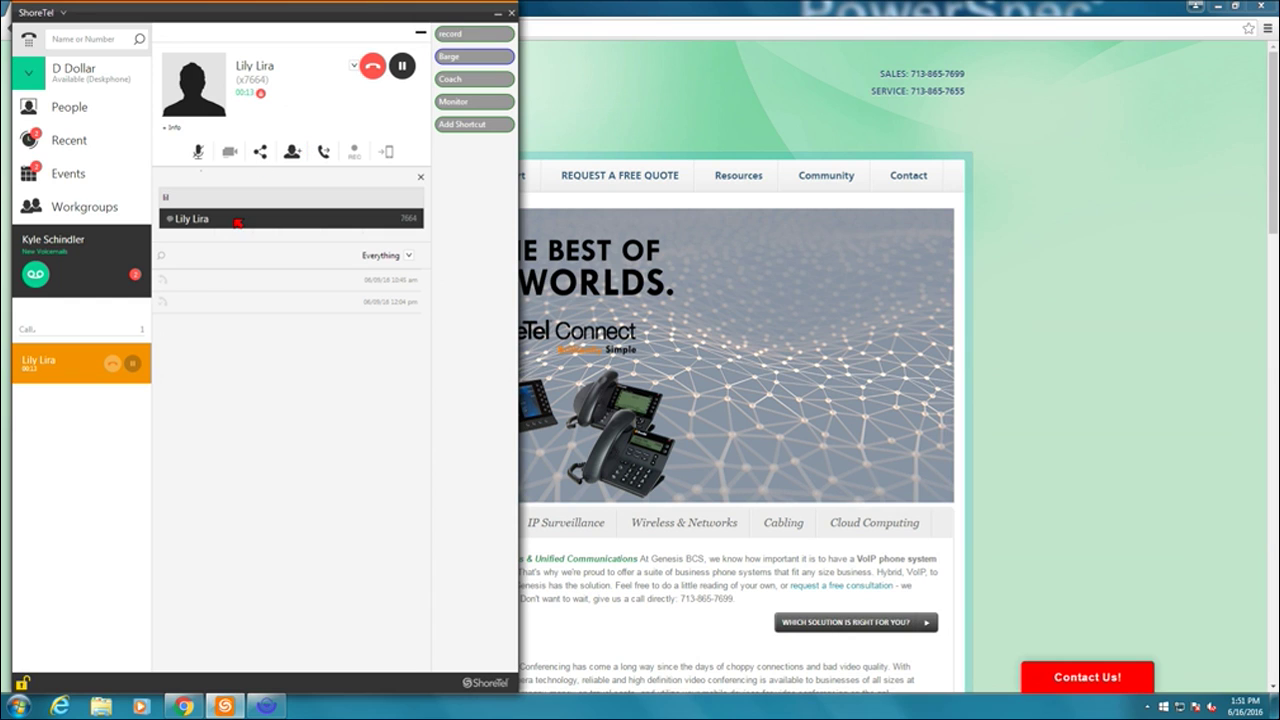
pyautogui.click(236, 220)
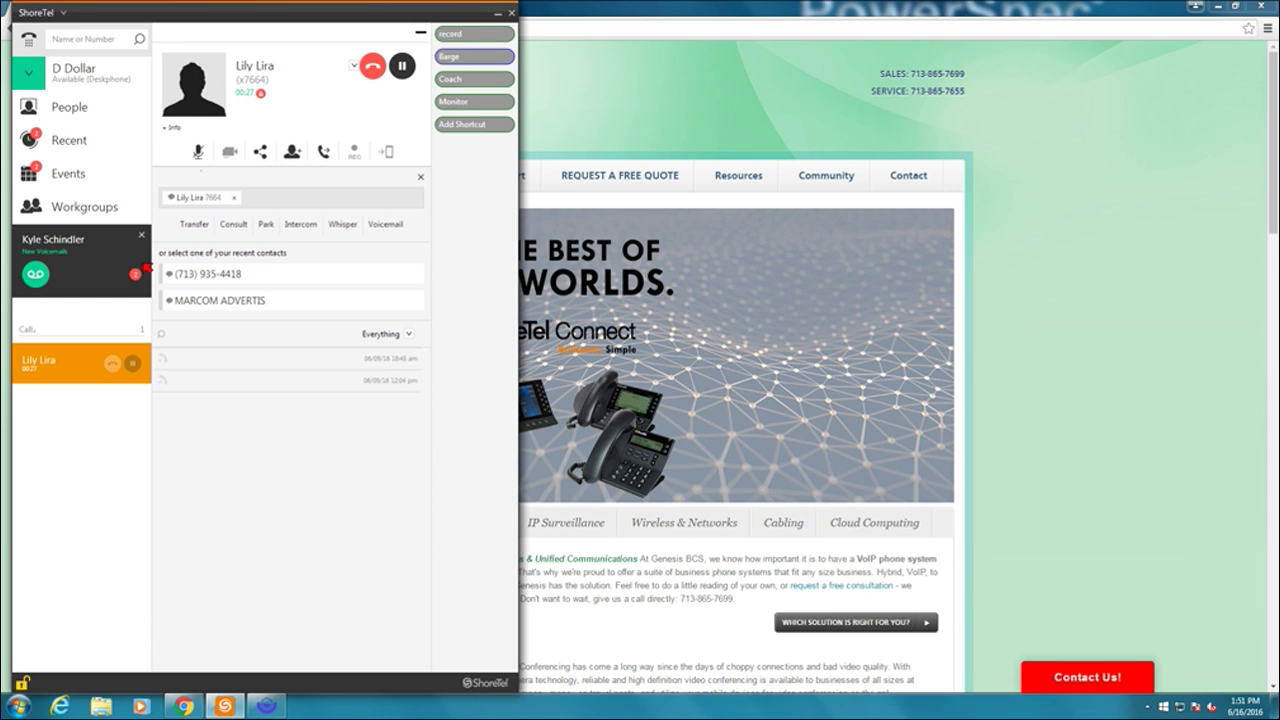
pyautogui.click(188, 224)
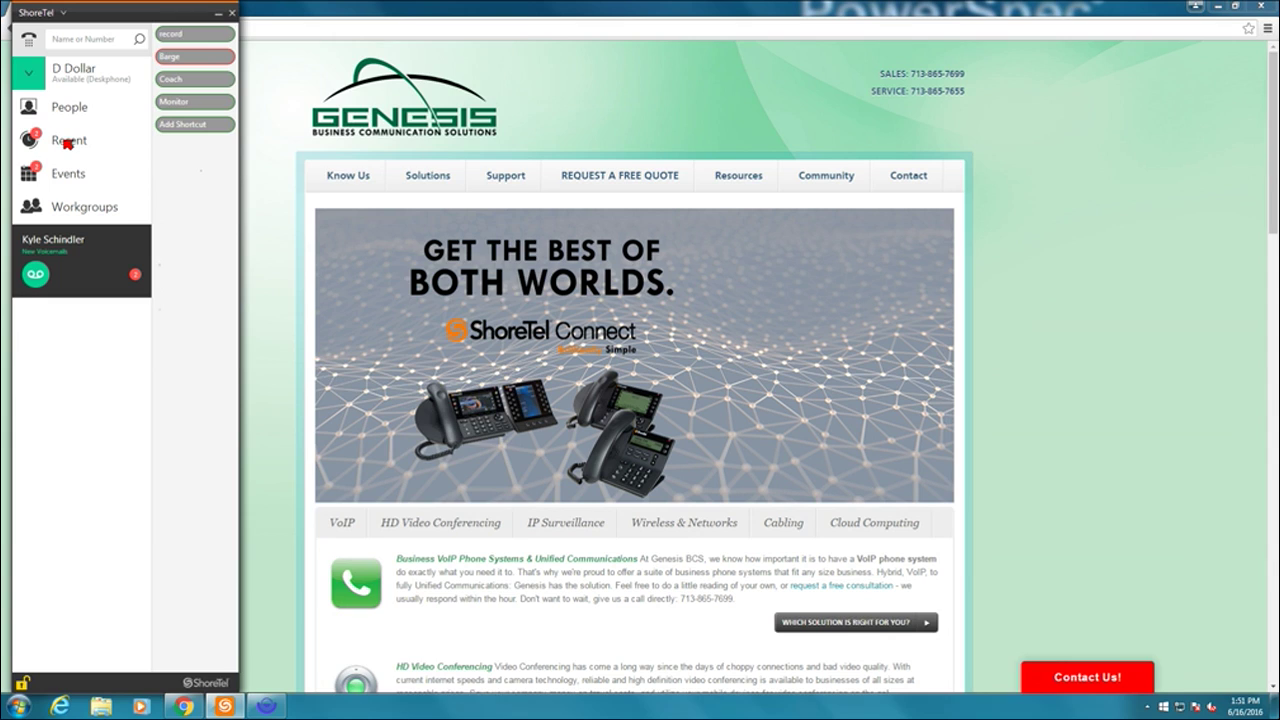
# - Open the Recent history with the All filter and scroll through its entries
pyautogui.click(67, 143)
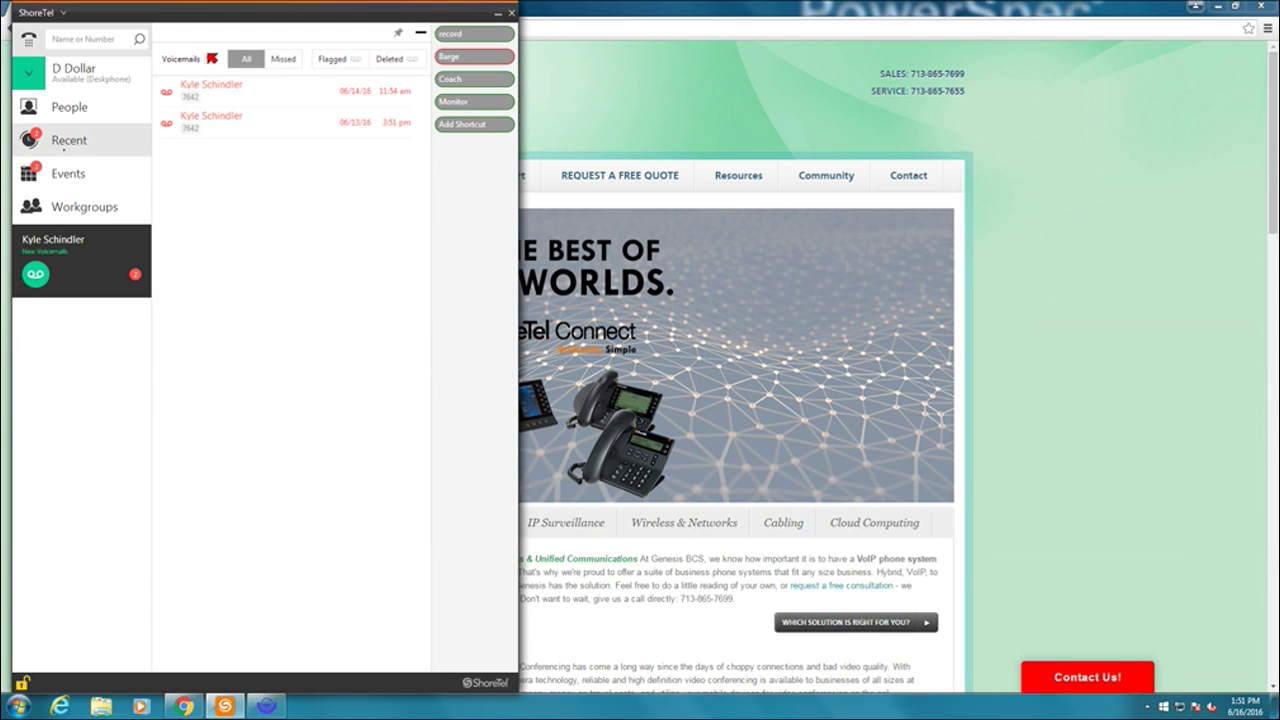
pyautogui.click(209, 58)
pyautogui.click(201, 72)
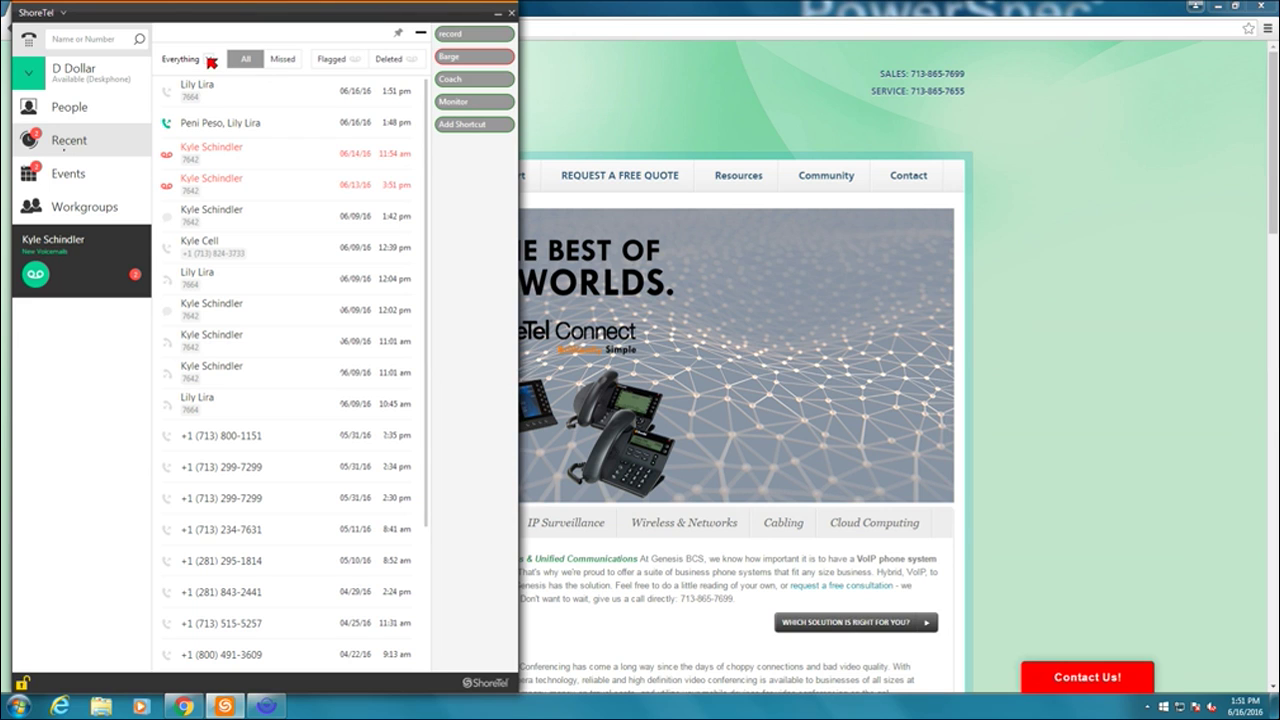
pyautogui.click(211, 60)
pyautogui.click(200, 72)
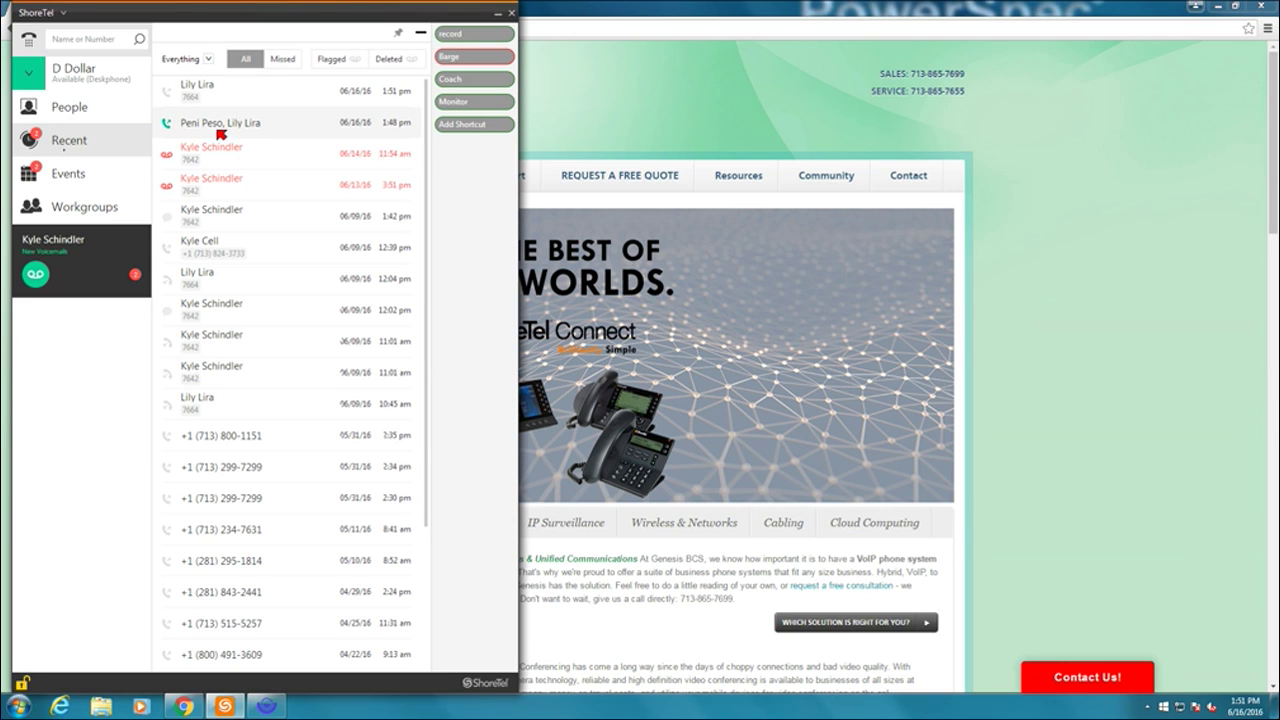
pyautogui.scroll(-15, 253, 248)
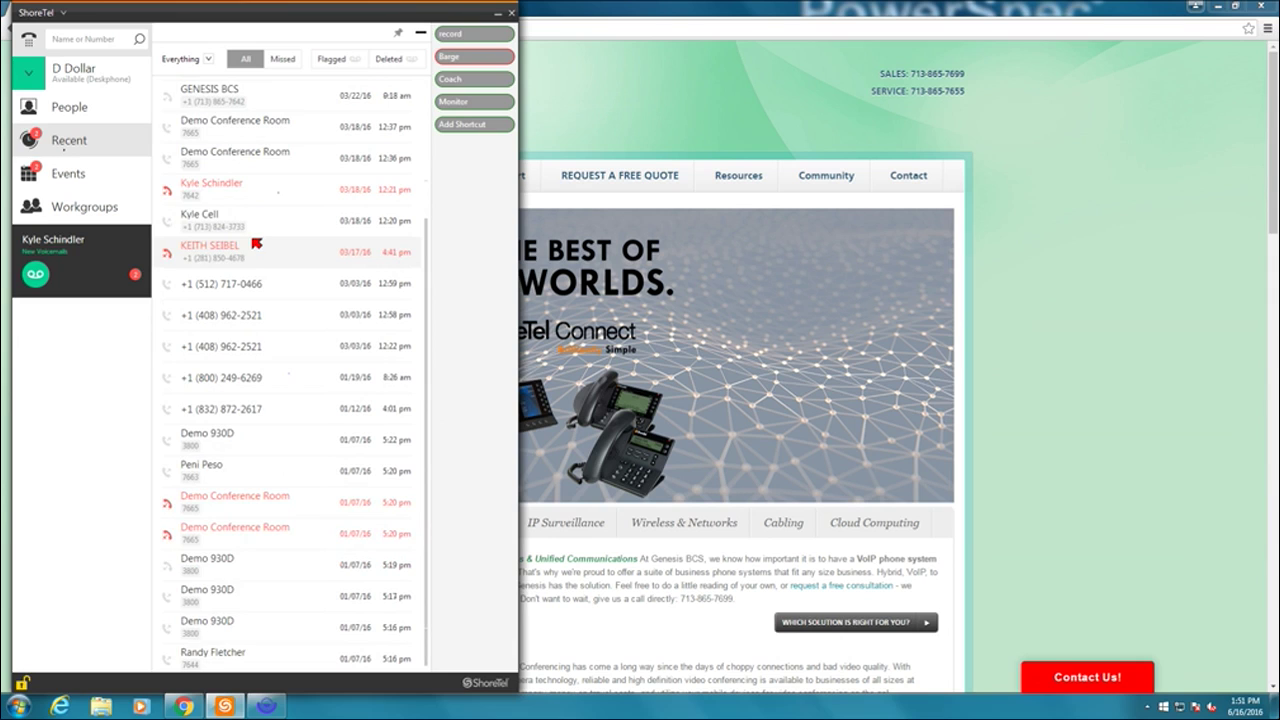
pyautogui.scroll(-10, 250, 250)
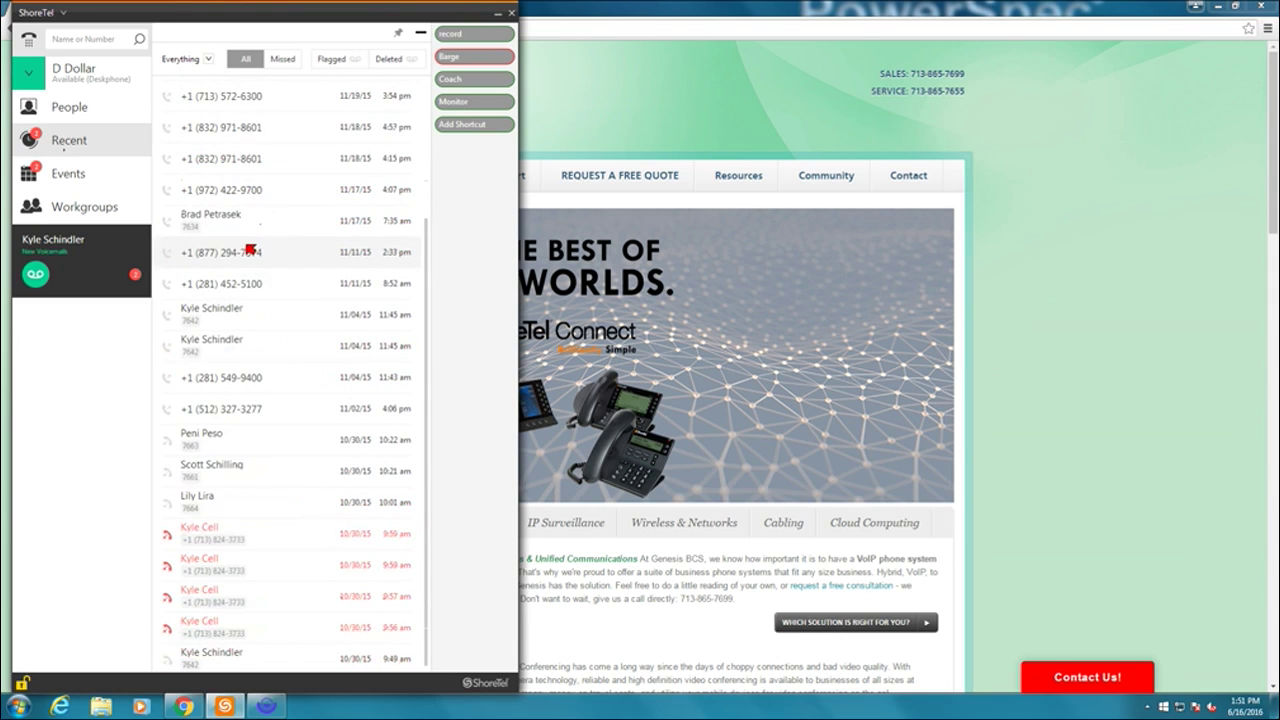
pyautogui.scroll(15, 240, 254)
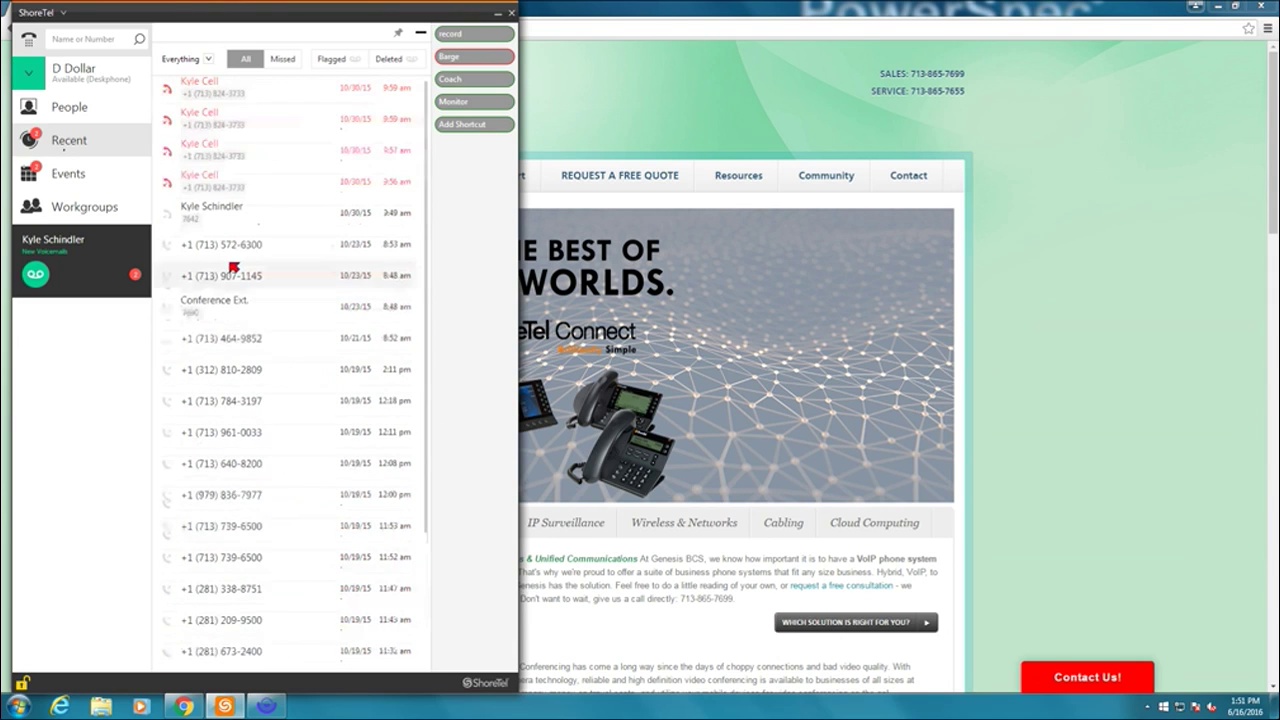
pyautogui.scroll(5, 232, 268)
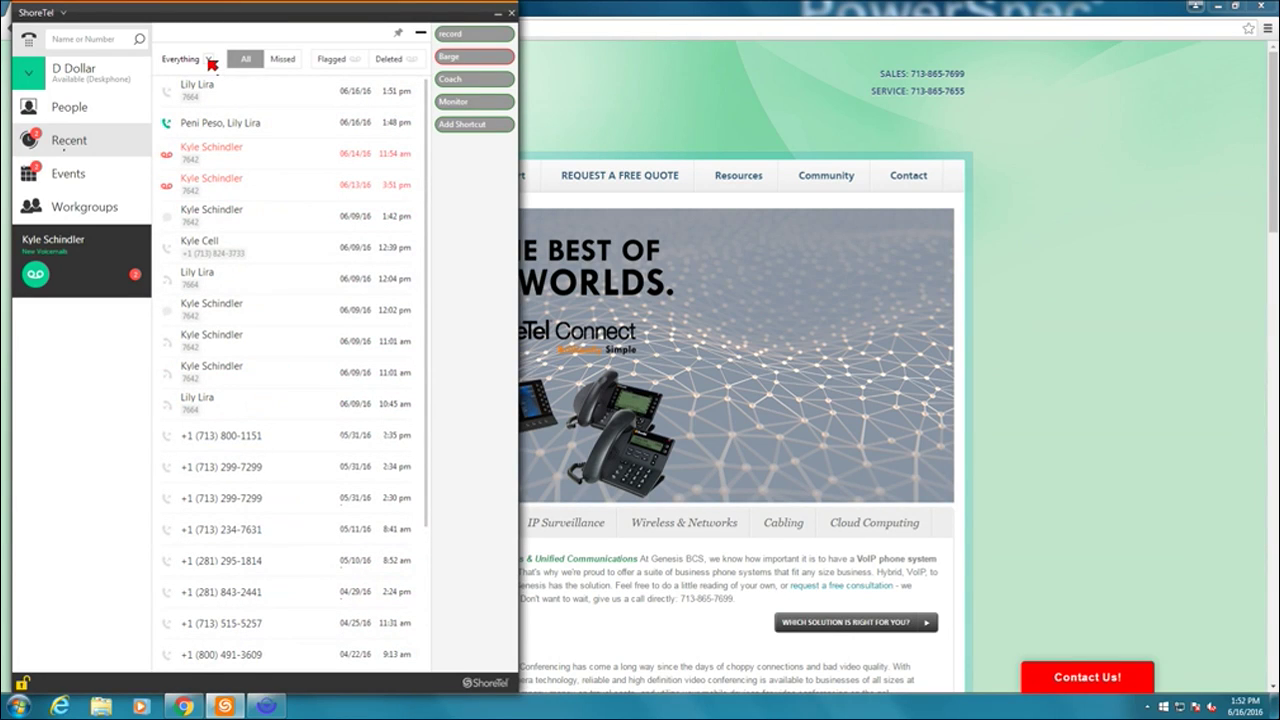
# - Try the Missed and All tabs, then filter the history to calls only
pyautogui.click(209, 60)
pyautogui.click(211, 62)
pyautogui.click(269, 62)
pyautogui.click(245, 62)
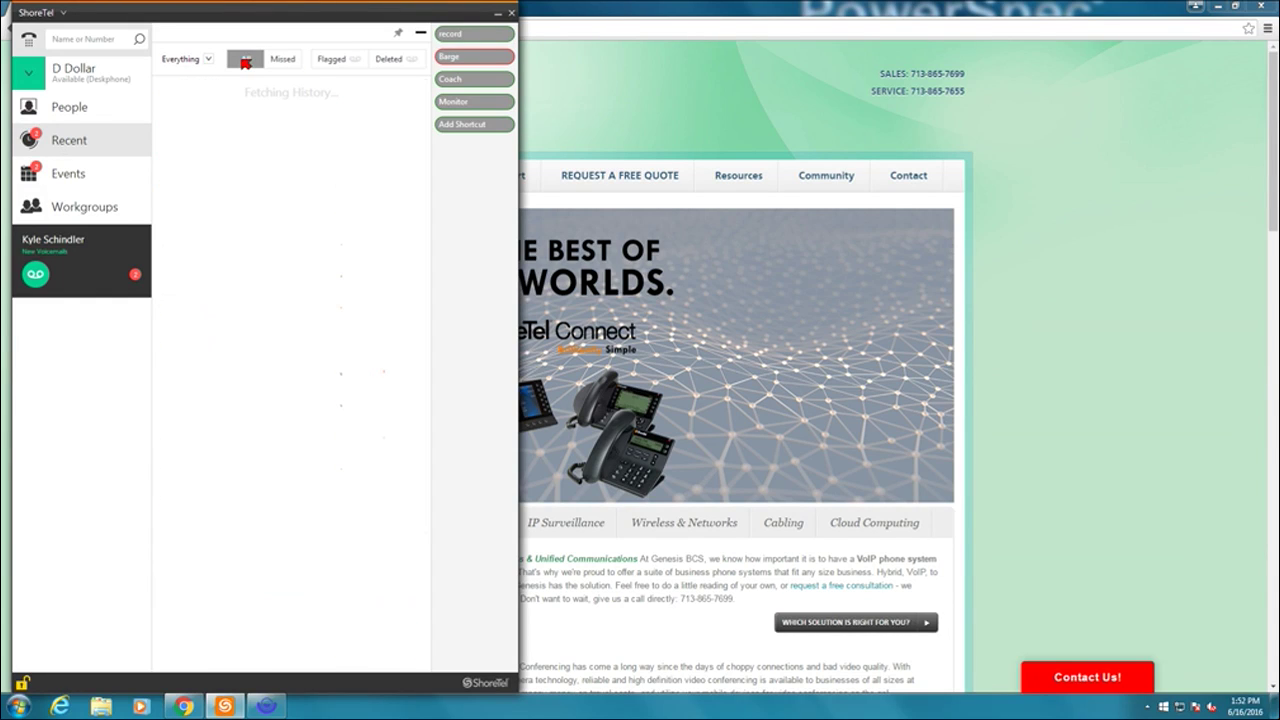
pyautogui.click(206, 59)
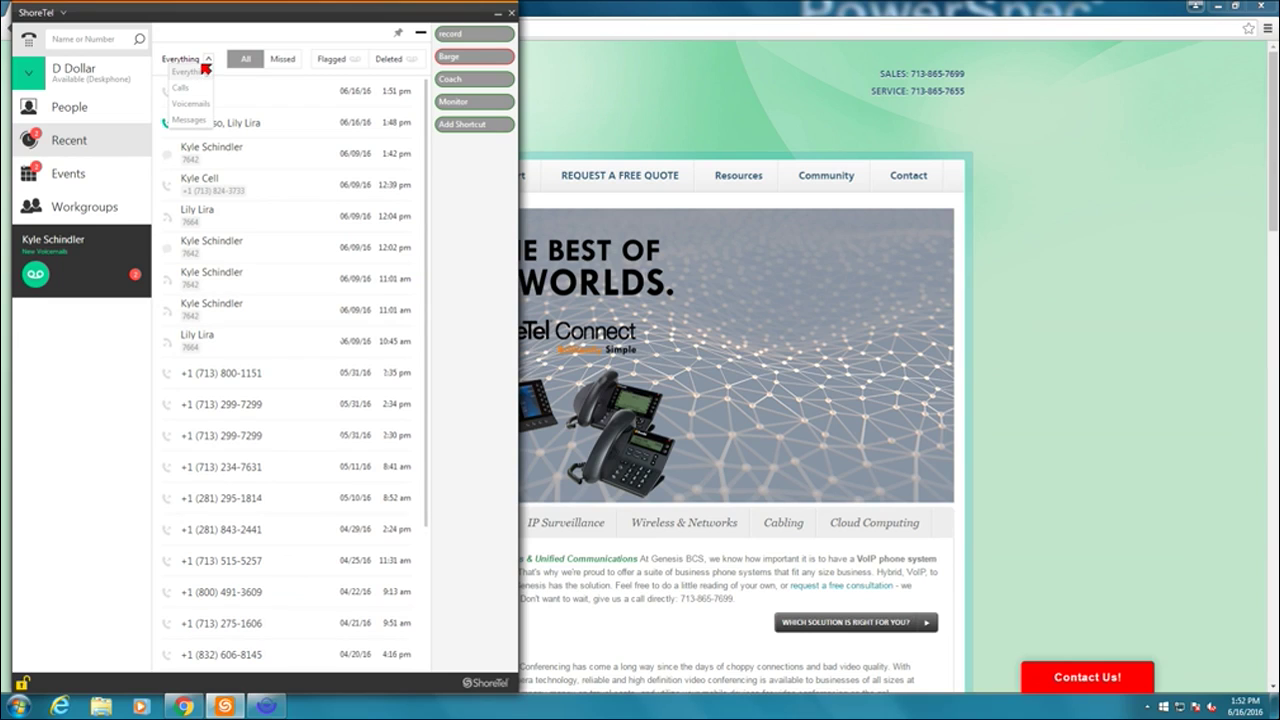
pyautogui.click(181, 88)
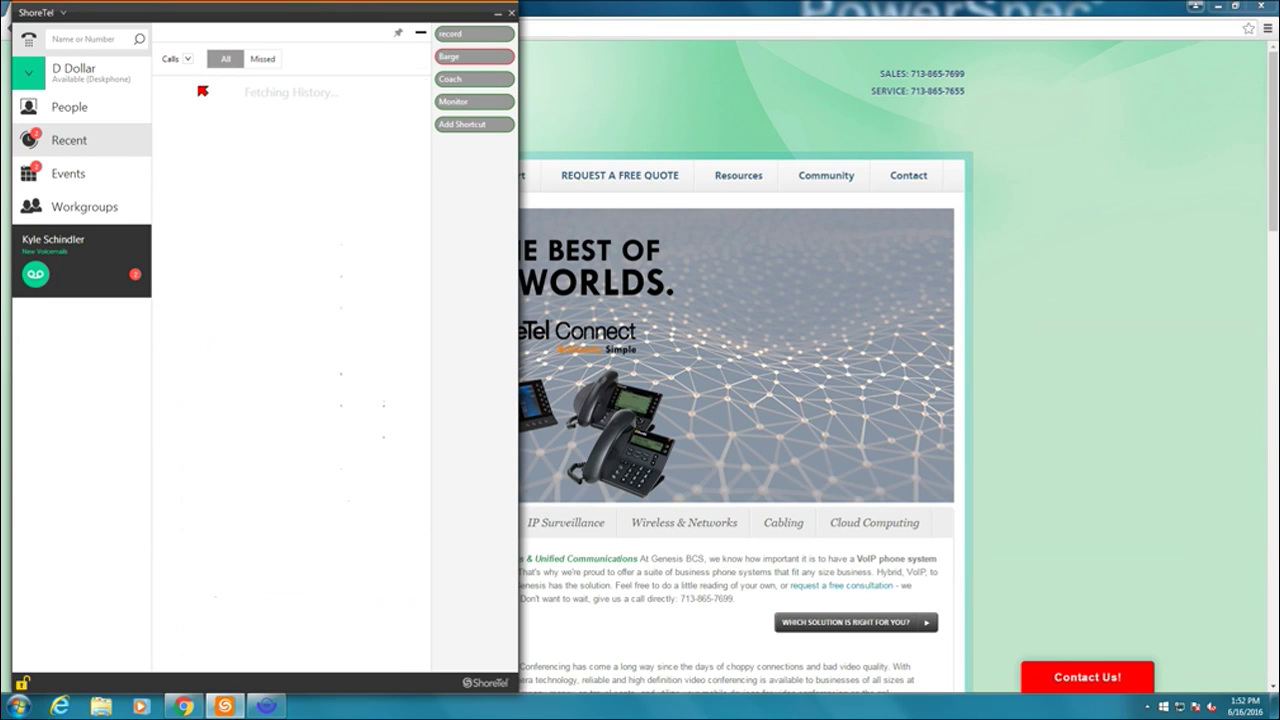
# - Try the Voicemails and Messages filters, settling back on Voicemails
pyautogui.click(190, 62)
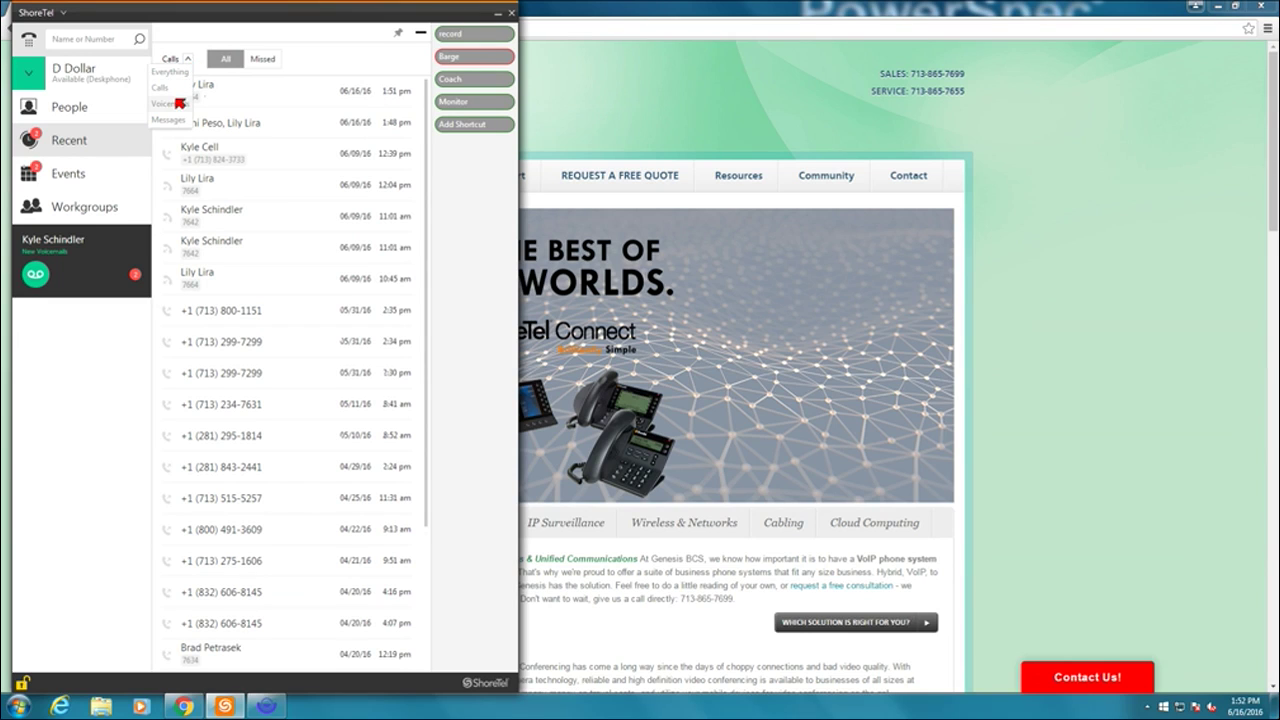
pyautogui.click(170, 104)
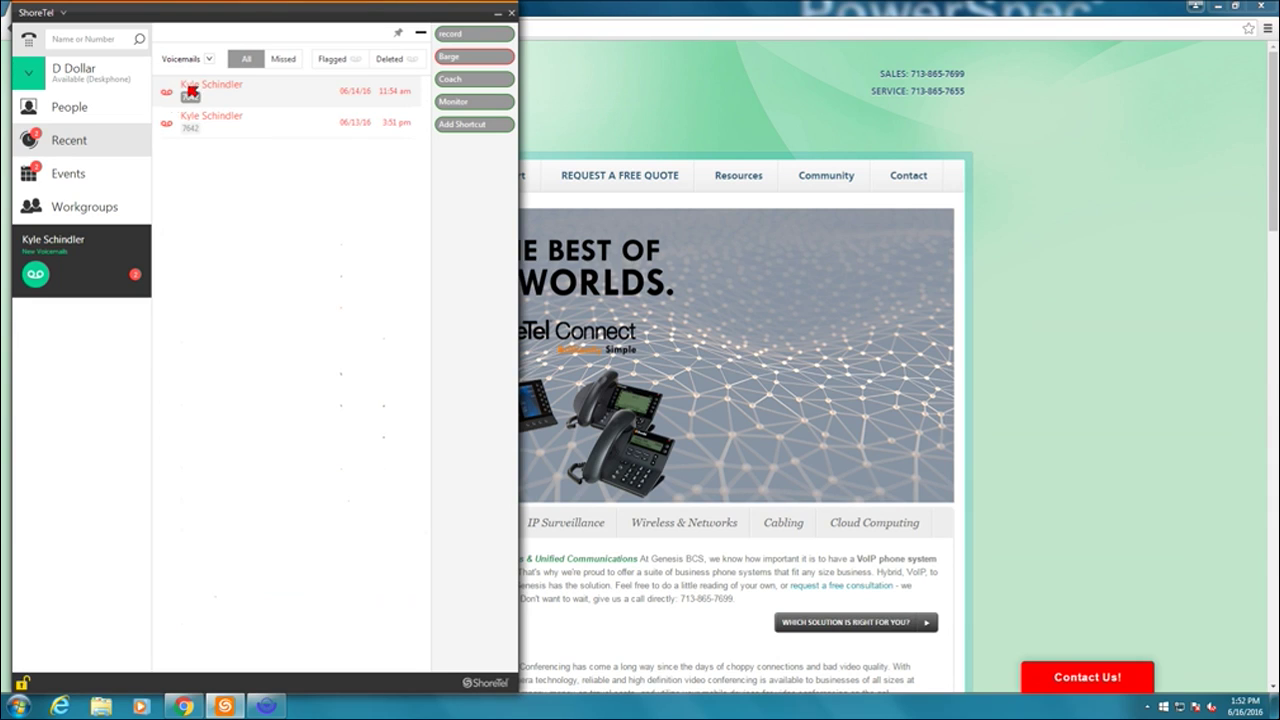
pyautogui.click(209, 61)
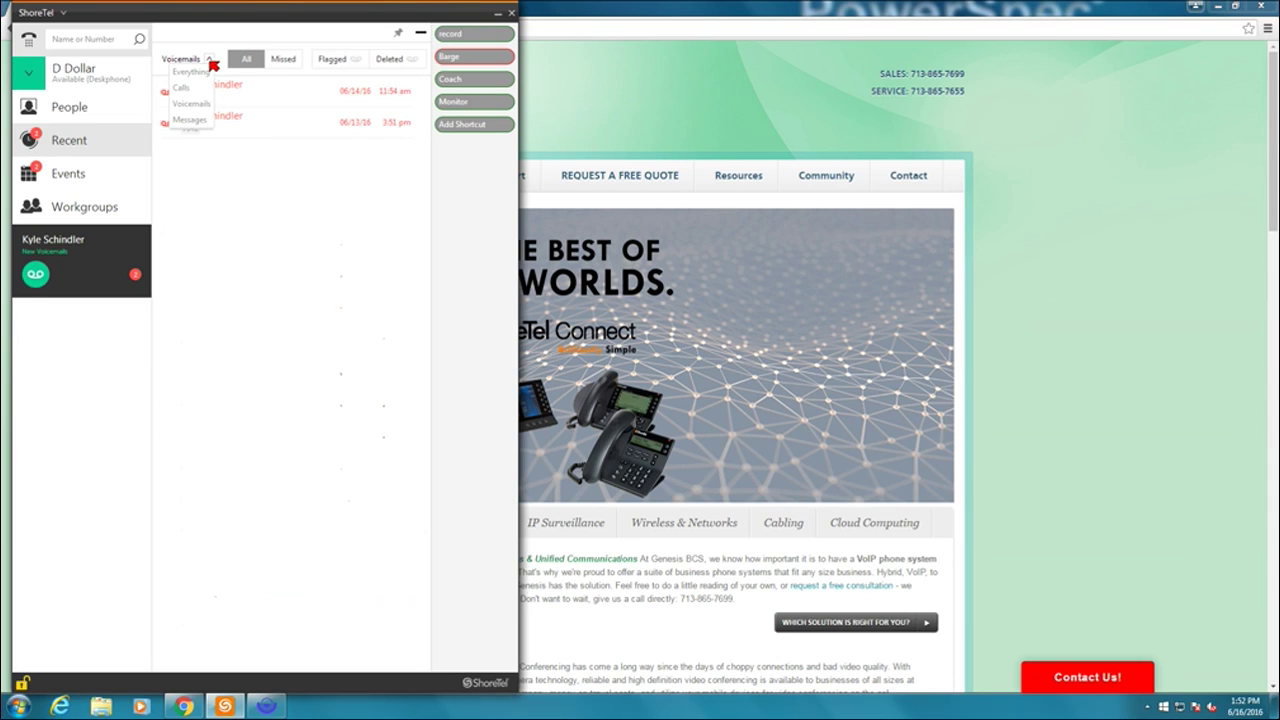
pyautogui.click(191, 120)
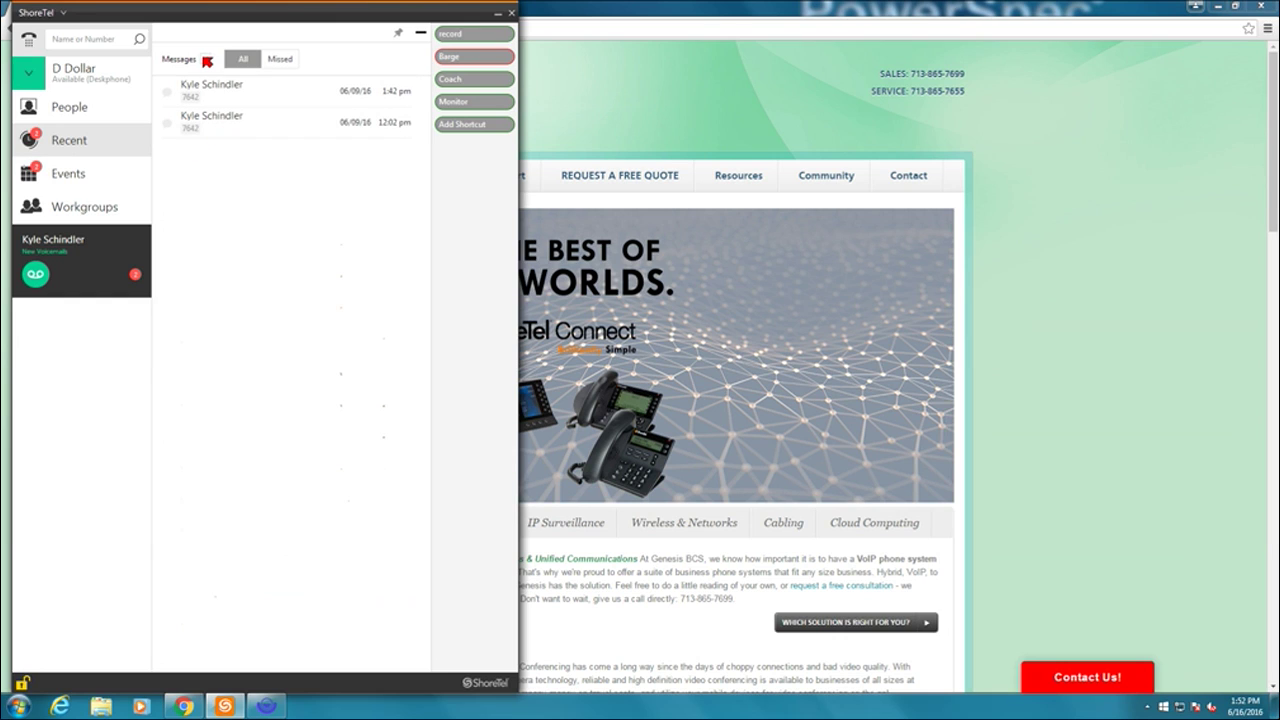
pyautogui.click(207, 61)
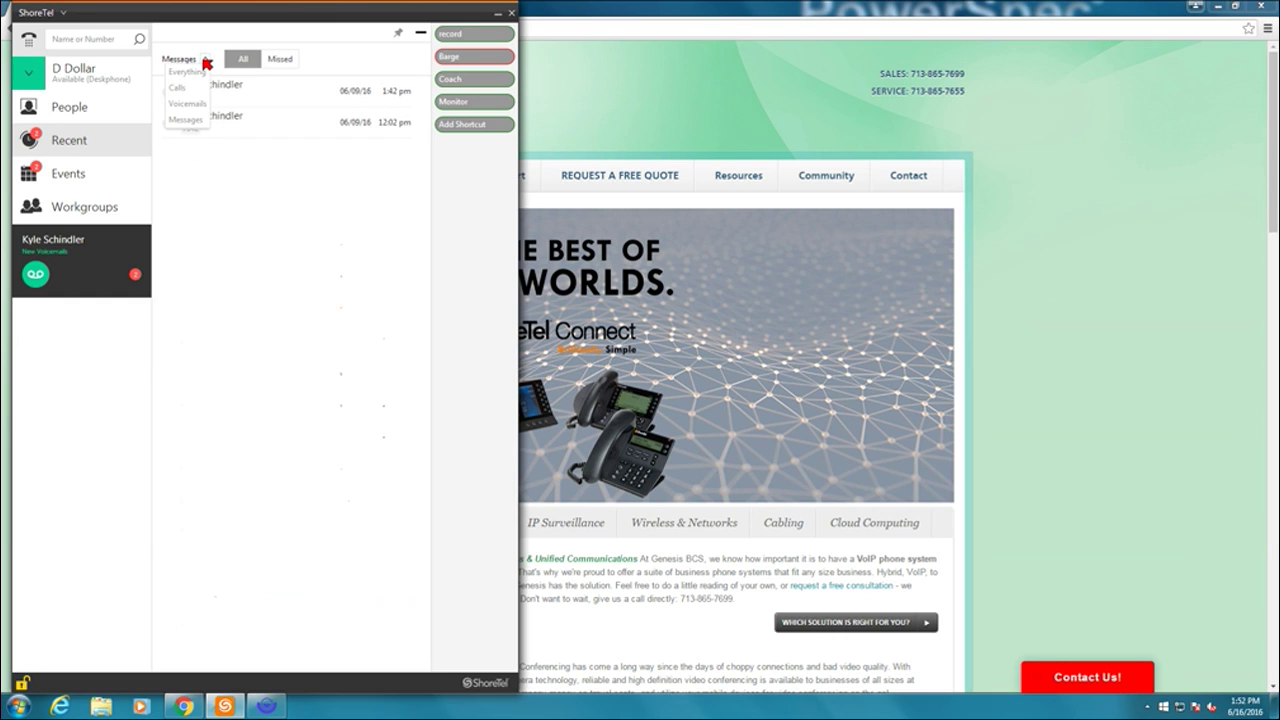
pyautogui.click(185, 104)
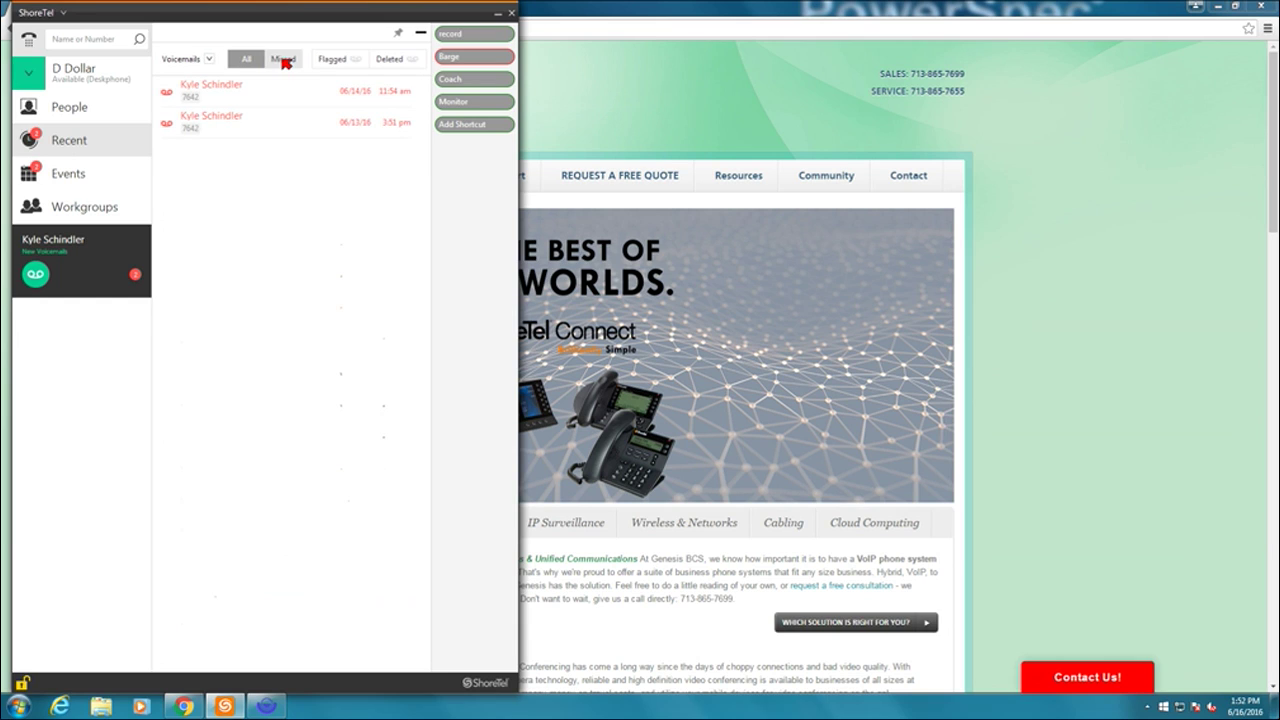
# - Check the Deleted and Flagged voicemail tabs, then return to the All tab
pyautogui.click(390, 62)
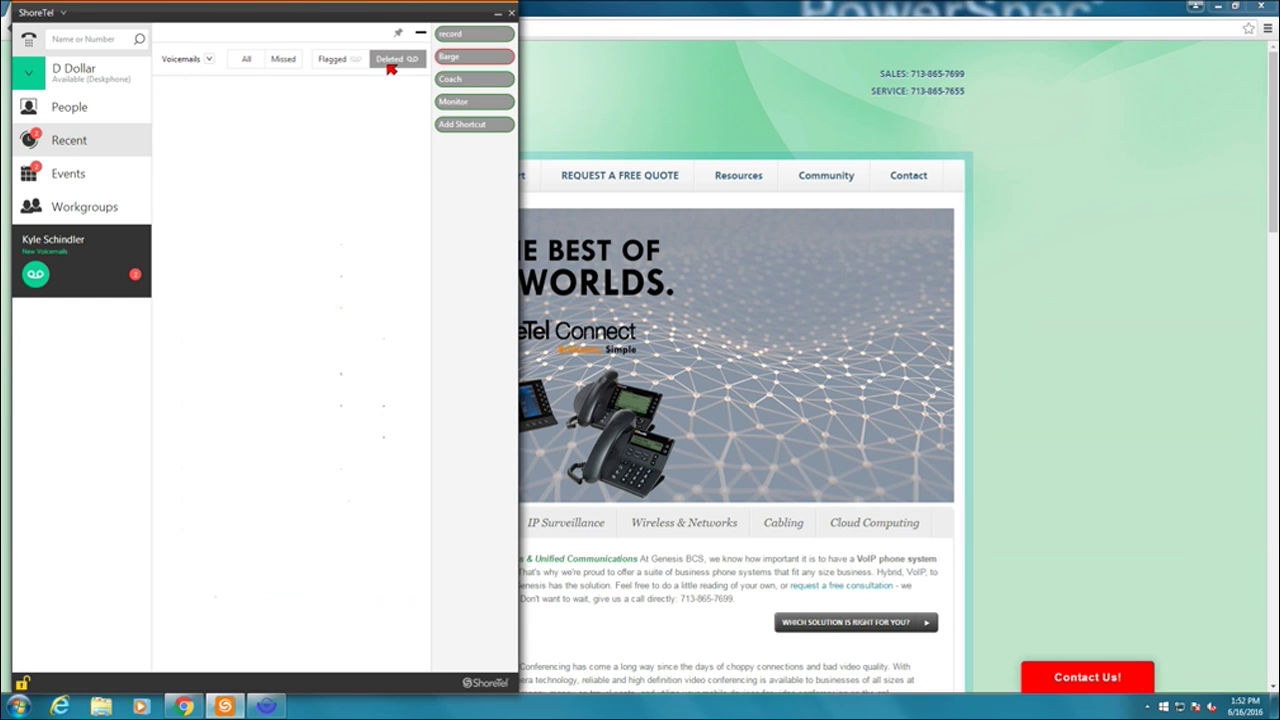
pyautogui.click(338, 60)
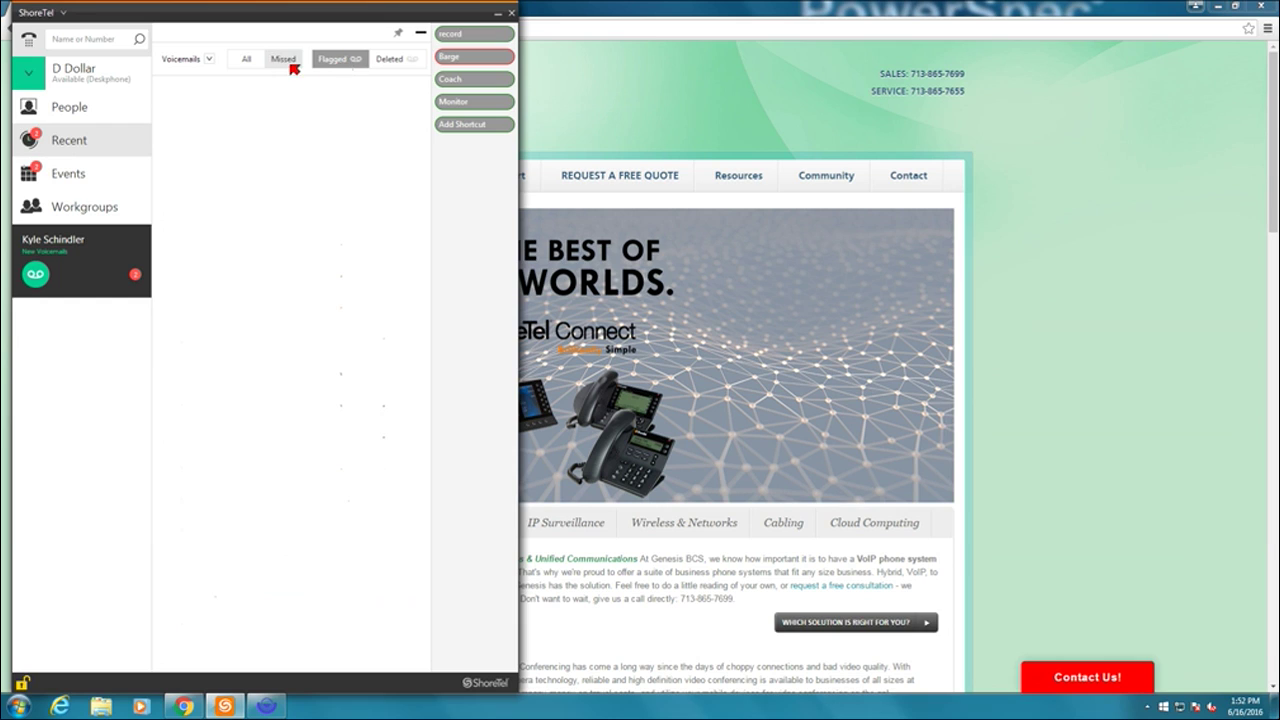
pyautogui.click(246, 61)
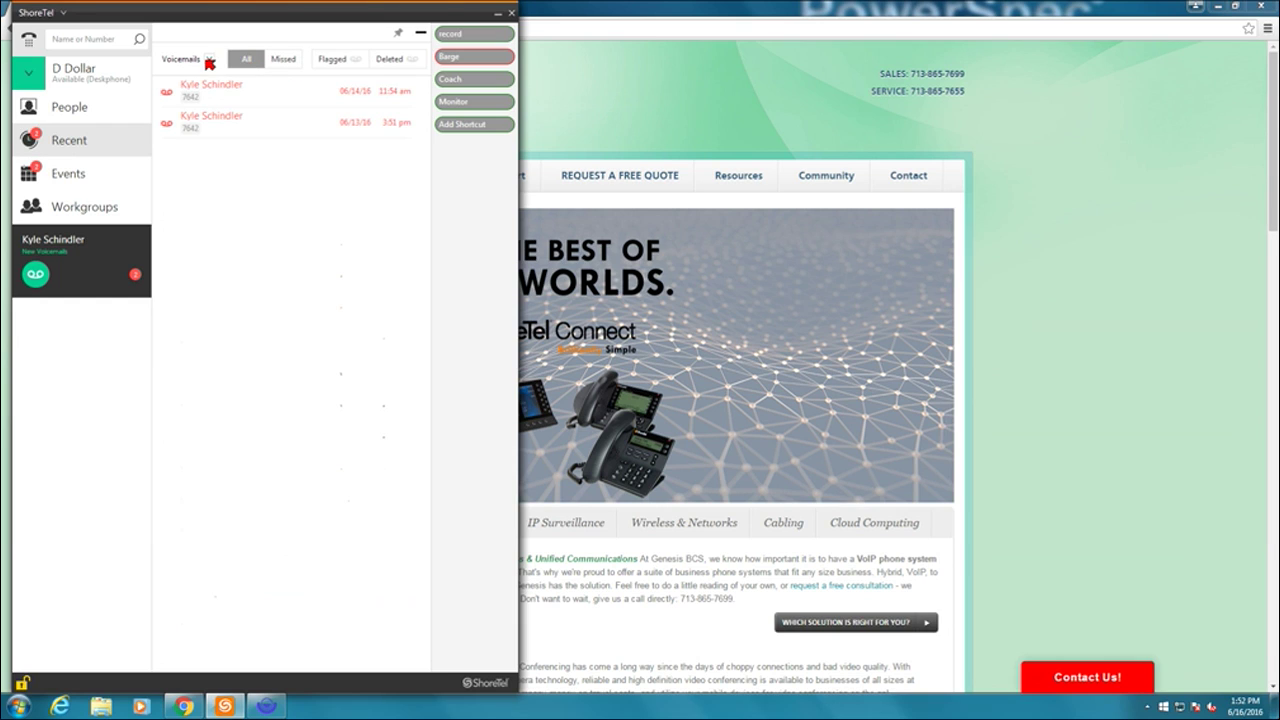
# - Open the newest voicemail, begin forwarding it to a colleague, cancel, and return to People
pyautogui.click(270, 98)
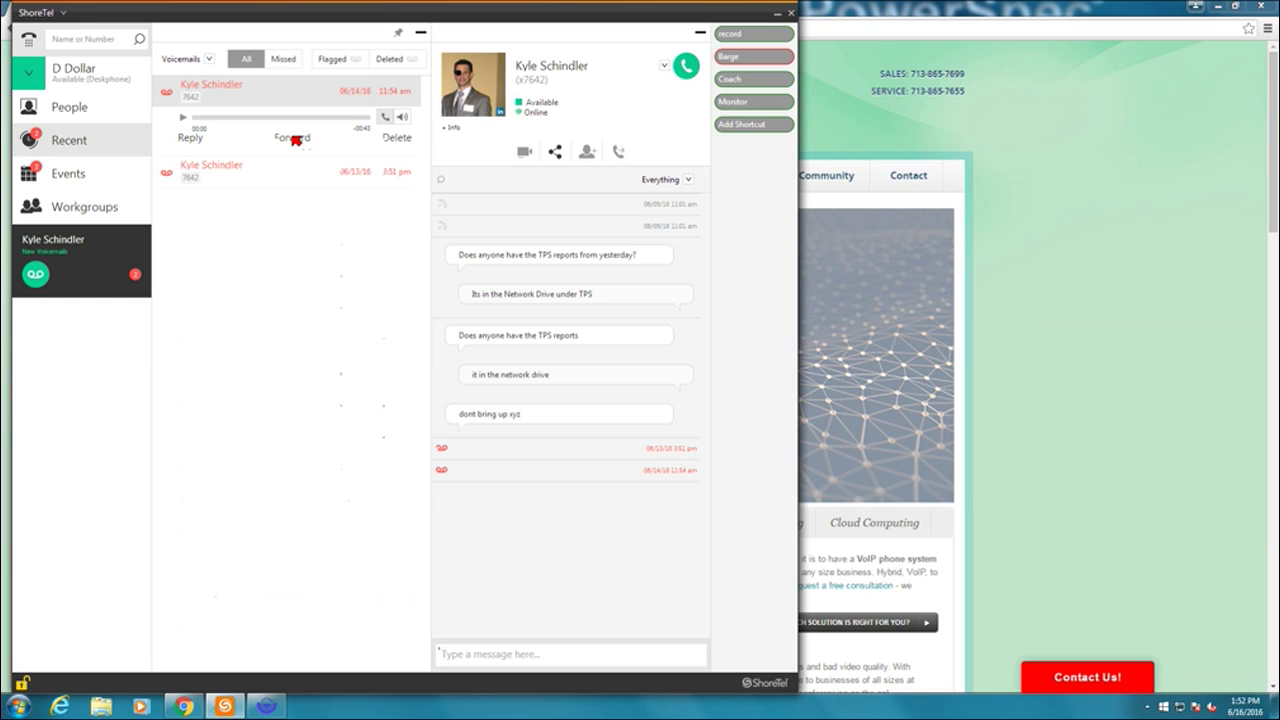
pyautogui.click(293, 138)
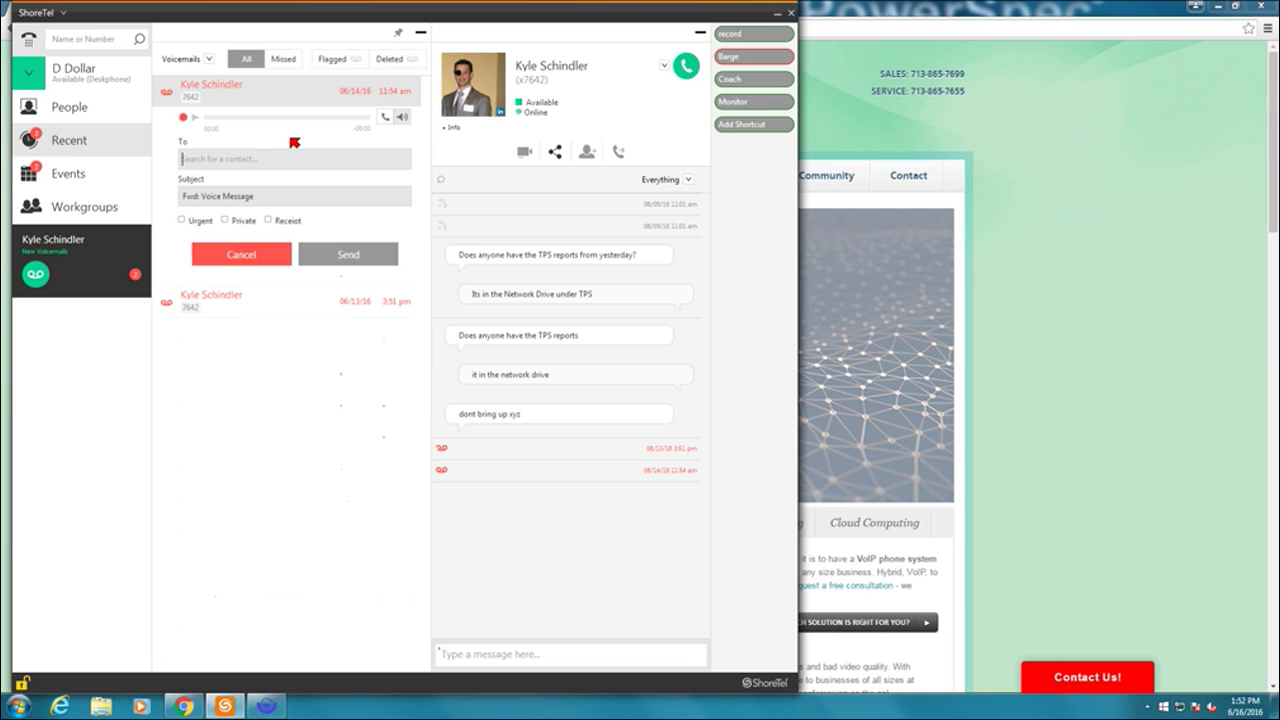
pyautogui.write('deb')
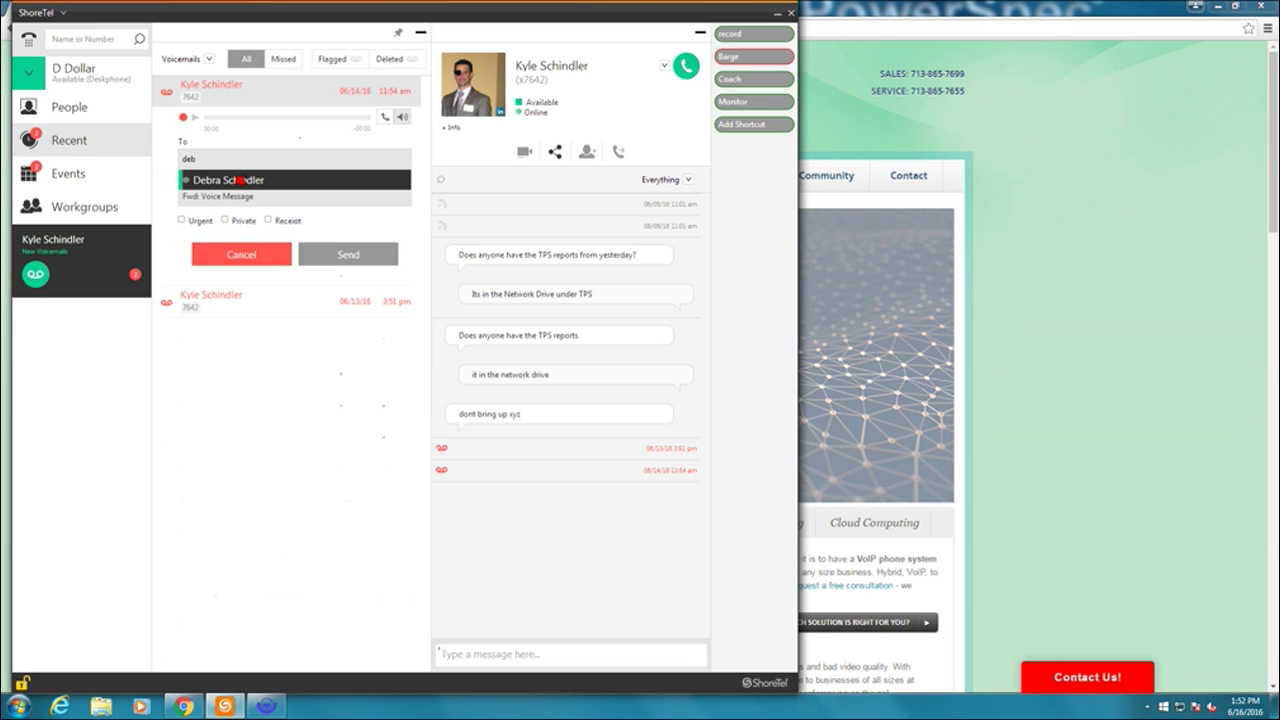
pyautogui.click(238, 180)
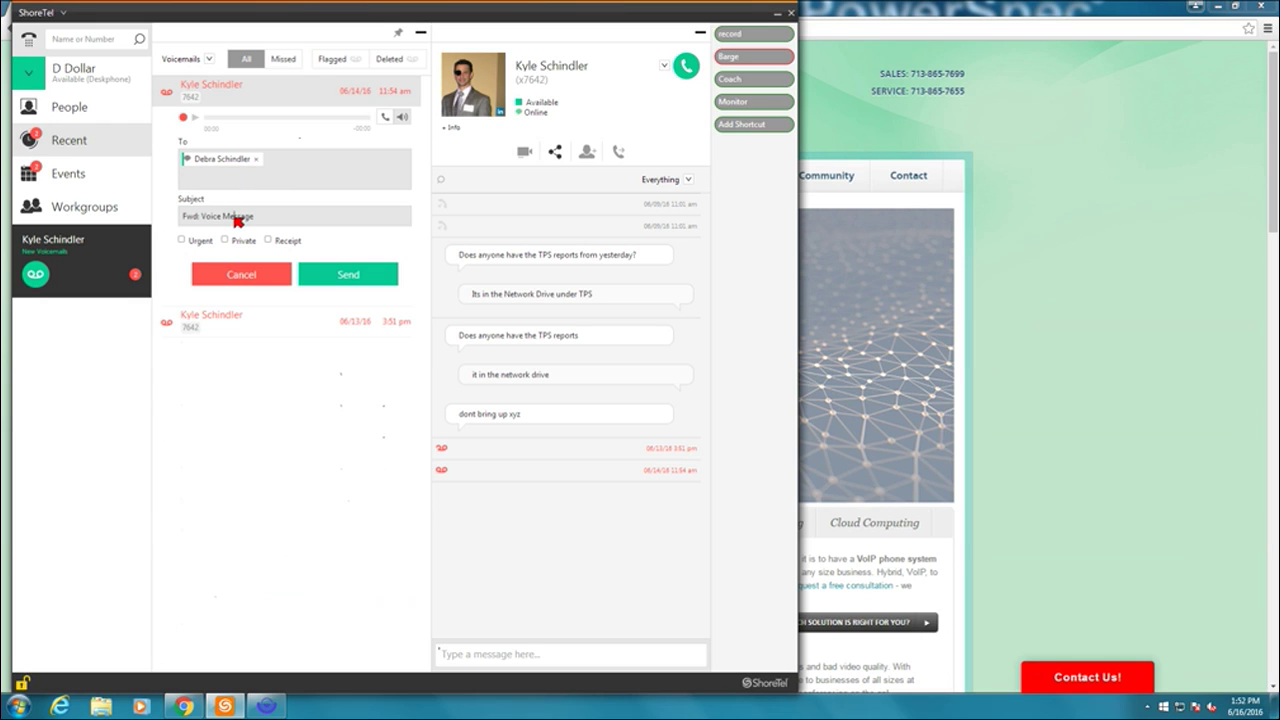
pyautogui.click(250, 217)
pyautogui.moveTo(650, 334)
pyautogui.click(257, 283)
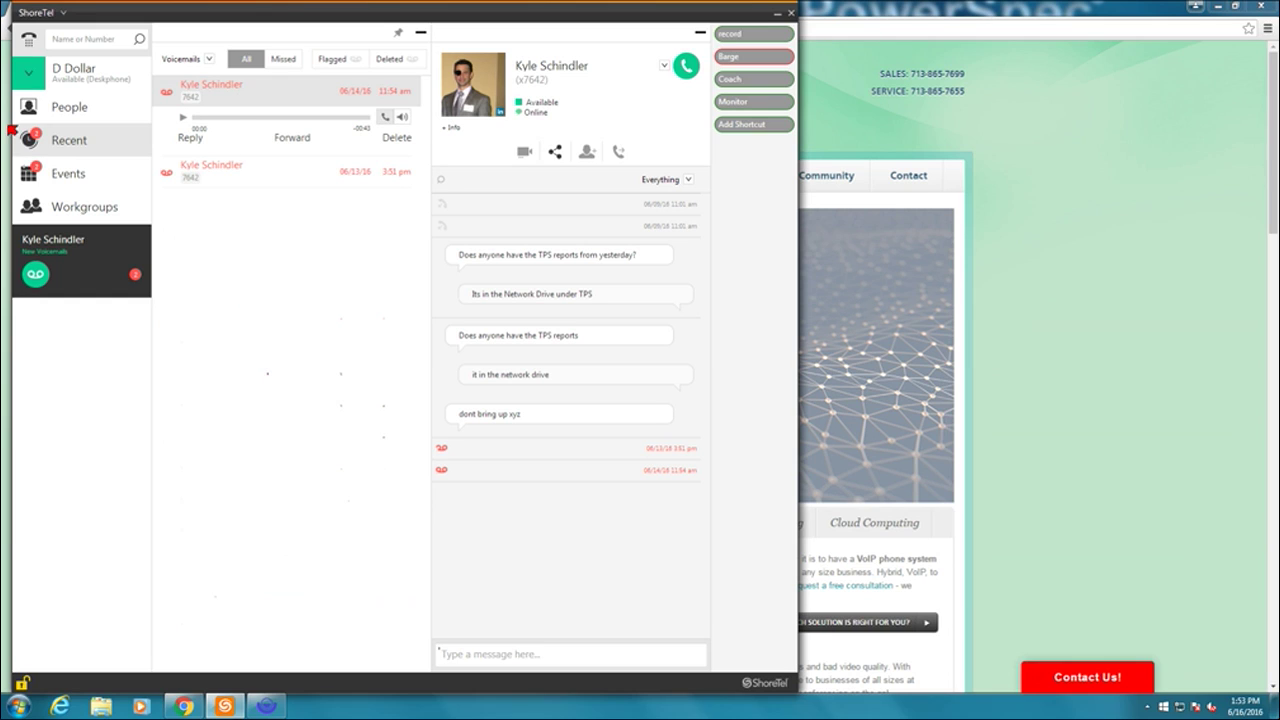
pyautogui.click(425, 35)
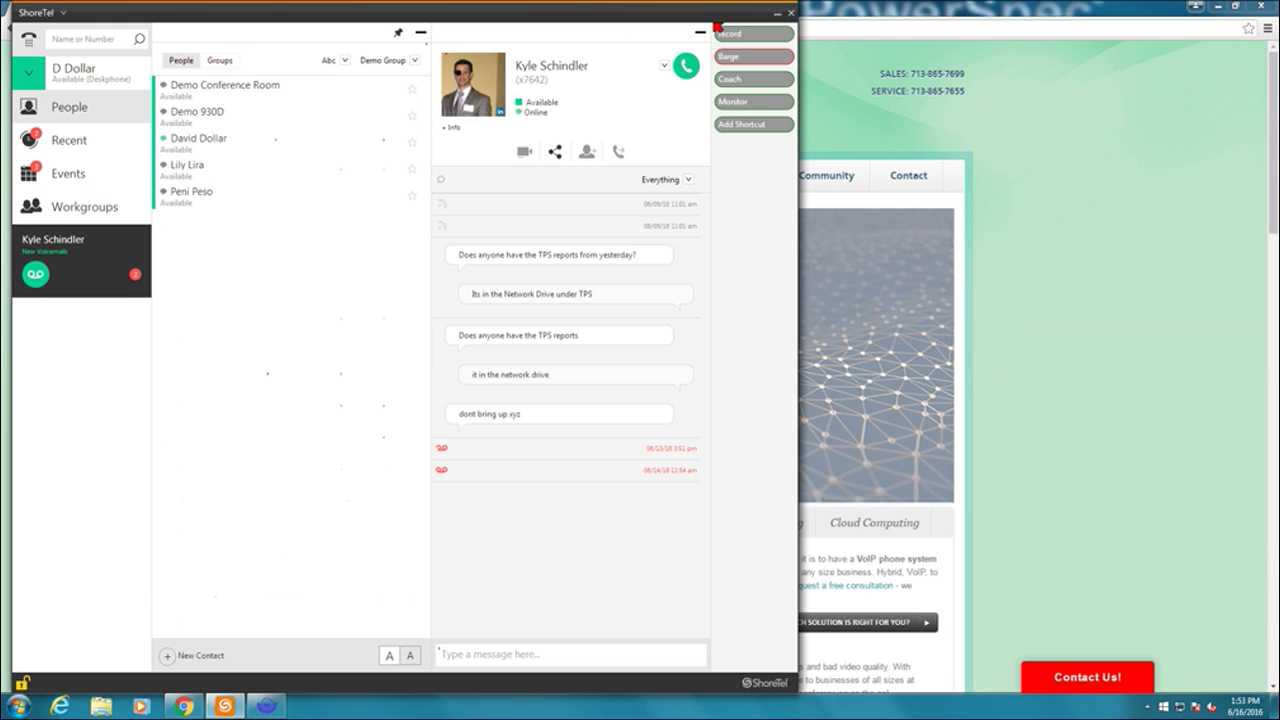
# - Collapse the conversation panel and start a new event in the Events list
pyautogui.click(700, 32)
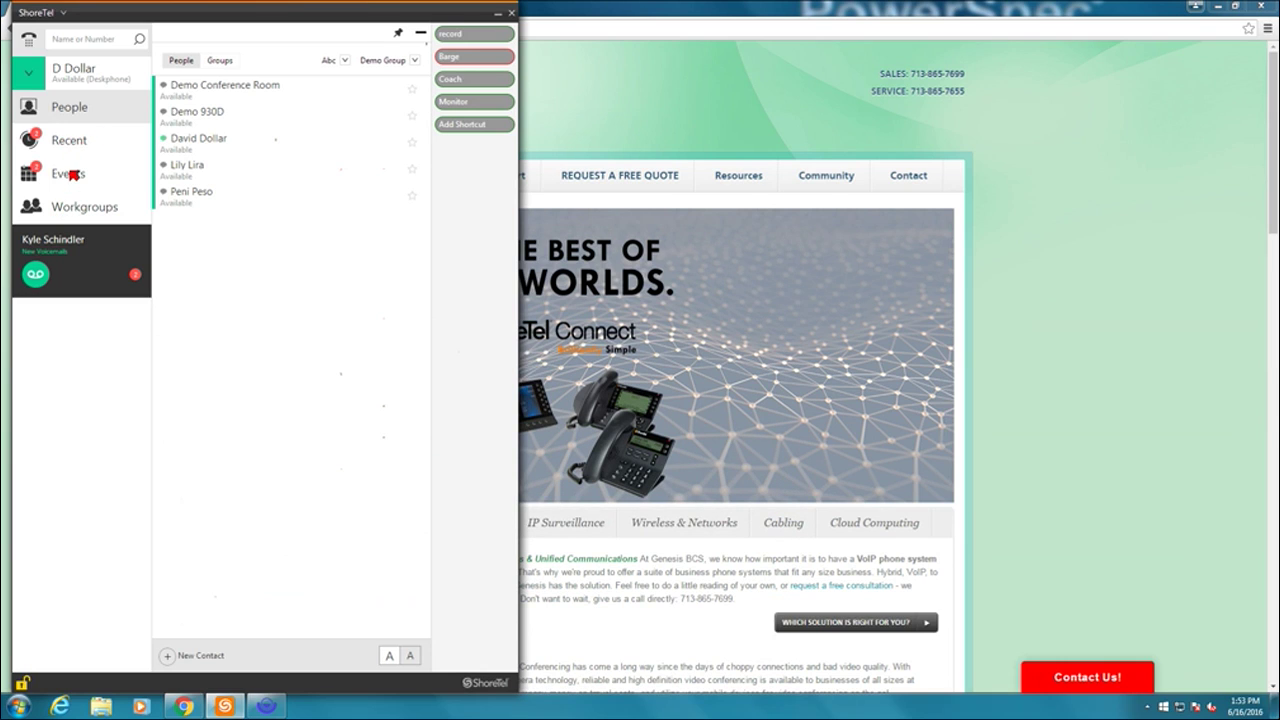
pyautogui.click(73, 175)
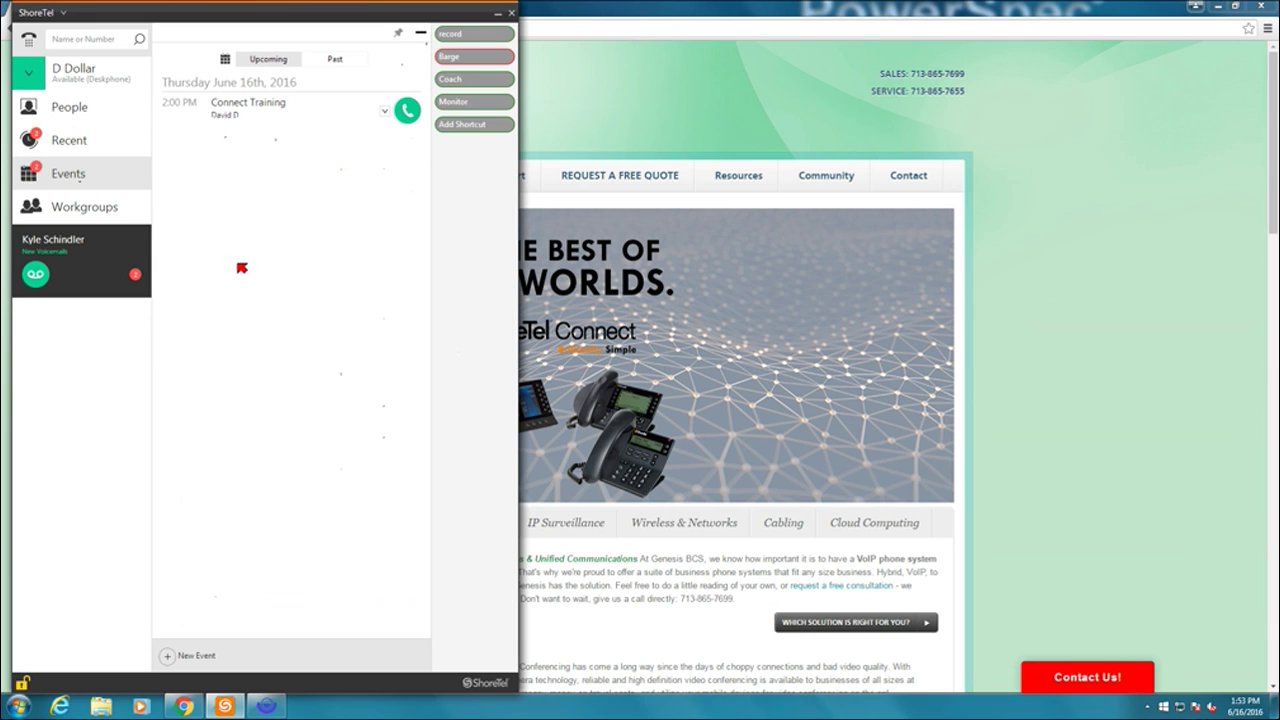
pyautogui.click(179, 664)
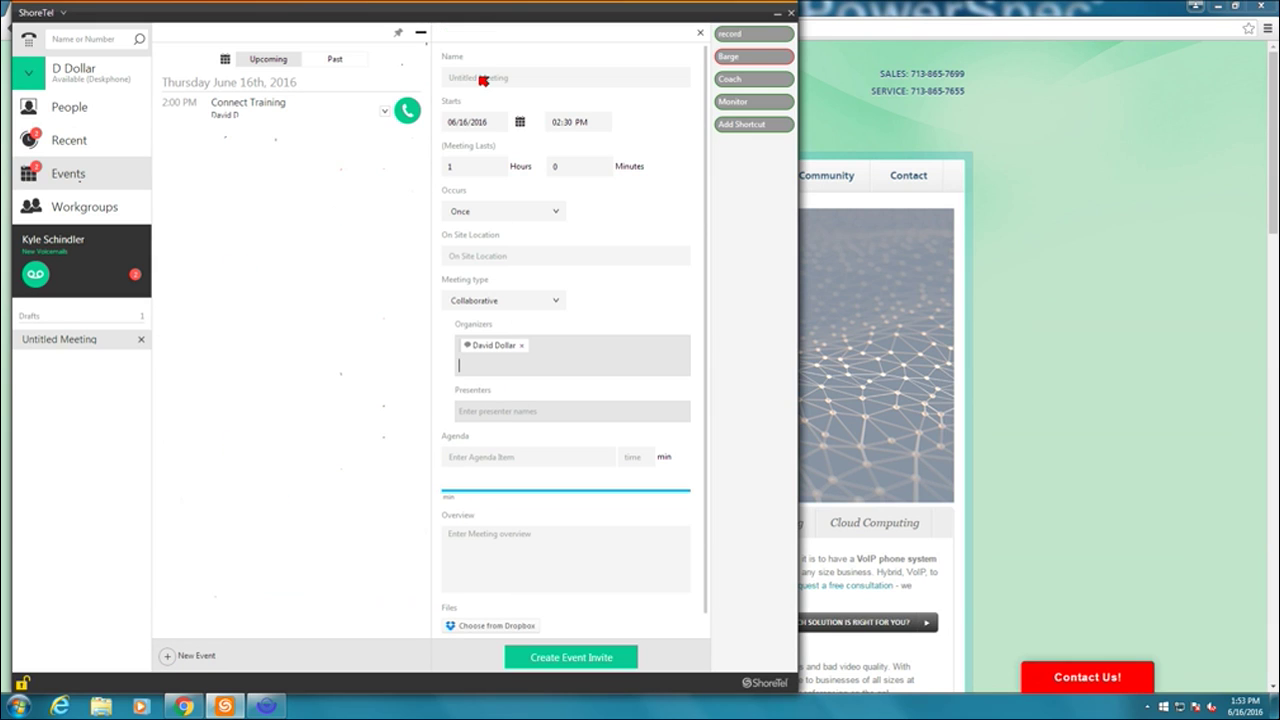
# - Name the event 'Connect' and set it to occur Once
pyautogui.click(484, 76)
pyautogui.write('Connect')
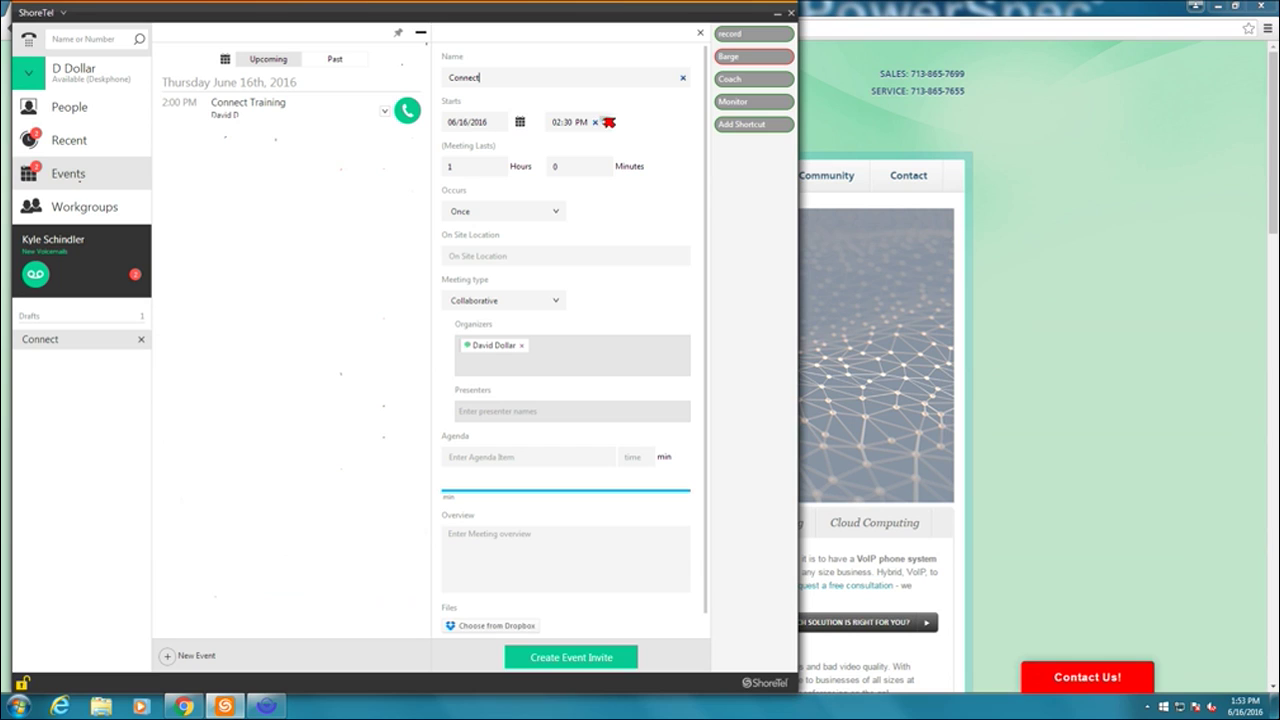
pyautogui.click(499, 214)
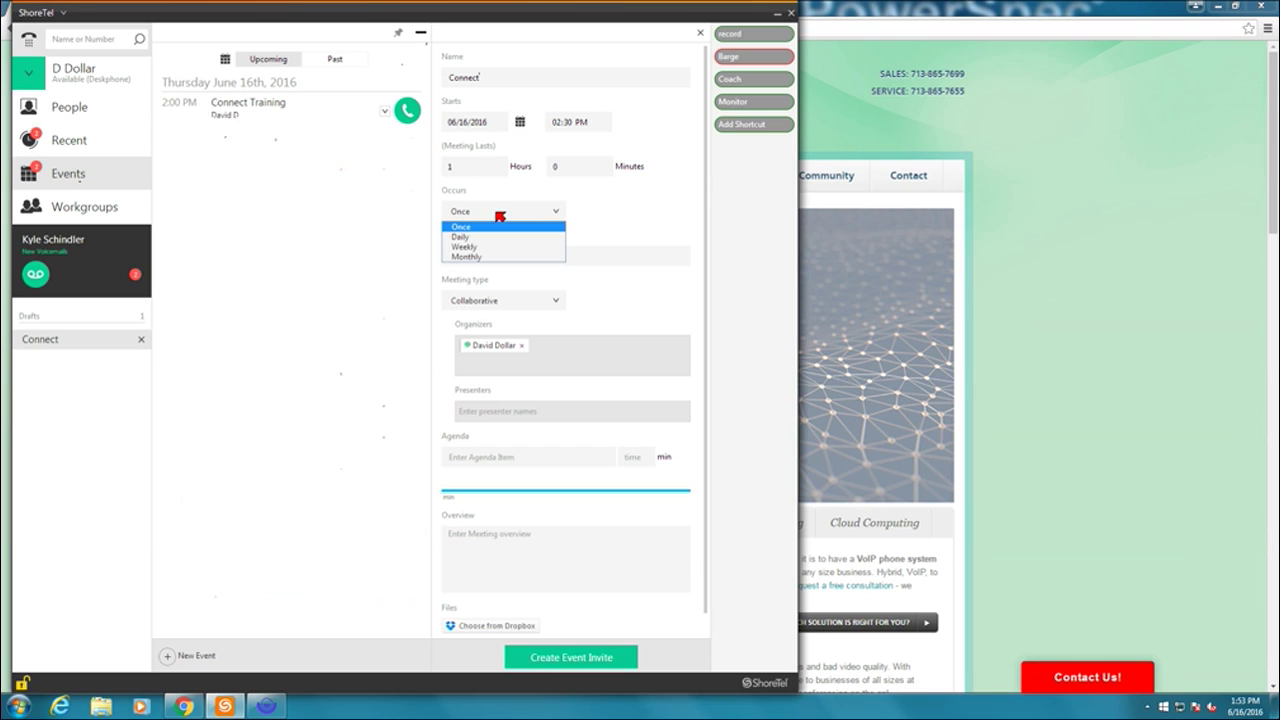
pyautogui.click(499, 214)
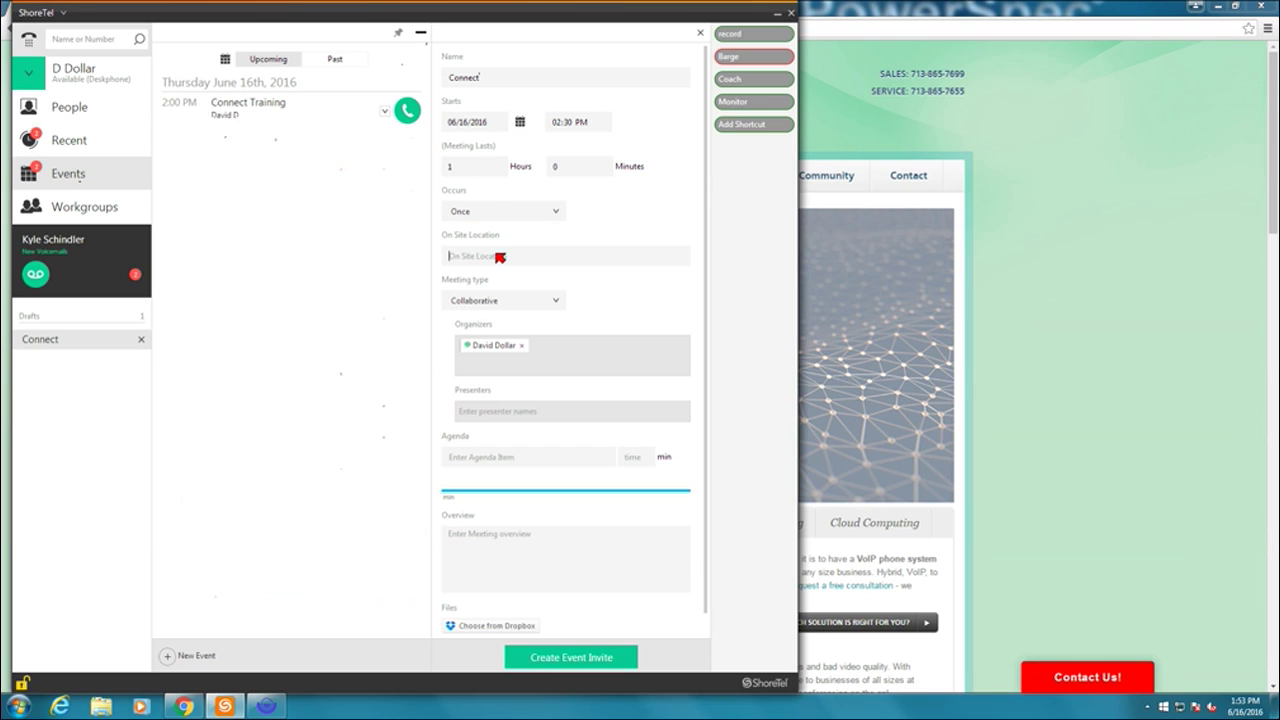
pyautogui.scroll(-1, 497, 260)
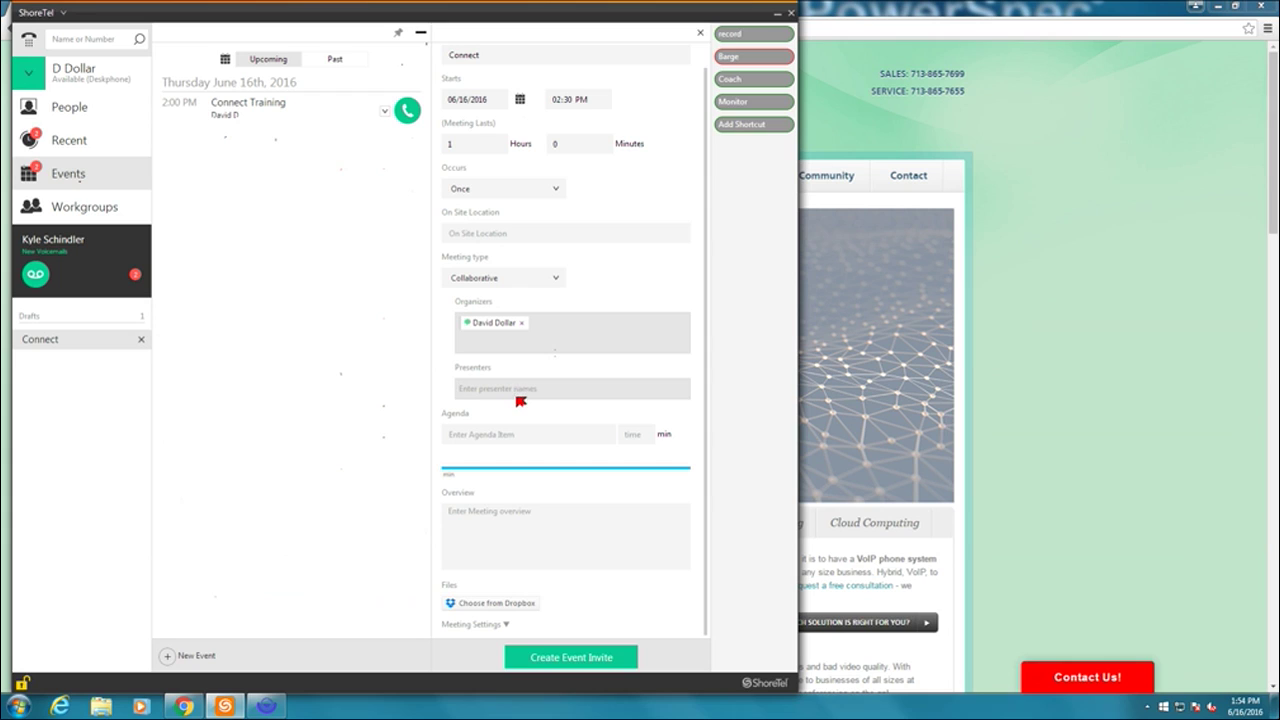
# - Add agenda items Intro (10 minutes) and Phase 1 (15 minutes)
pyautogui.click(520, 436)
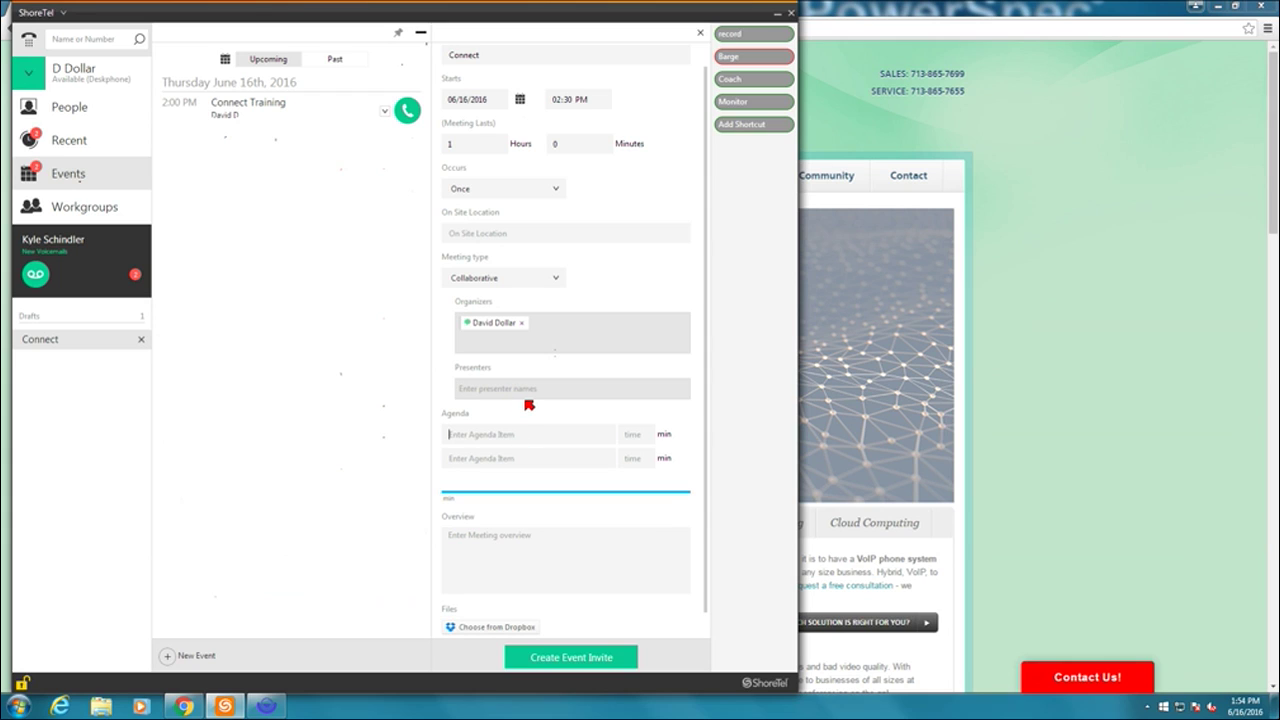
pyautogui.write('1')
pyautogui.press('BackSpace')
pyautogui.write('10')
pyautogui.press('Tab')
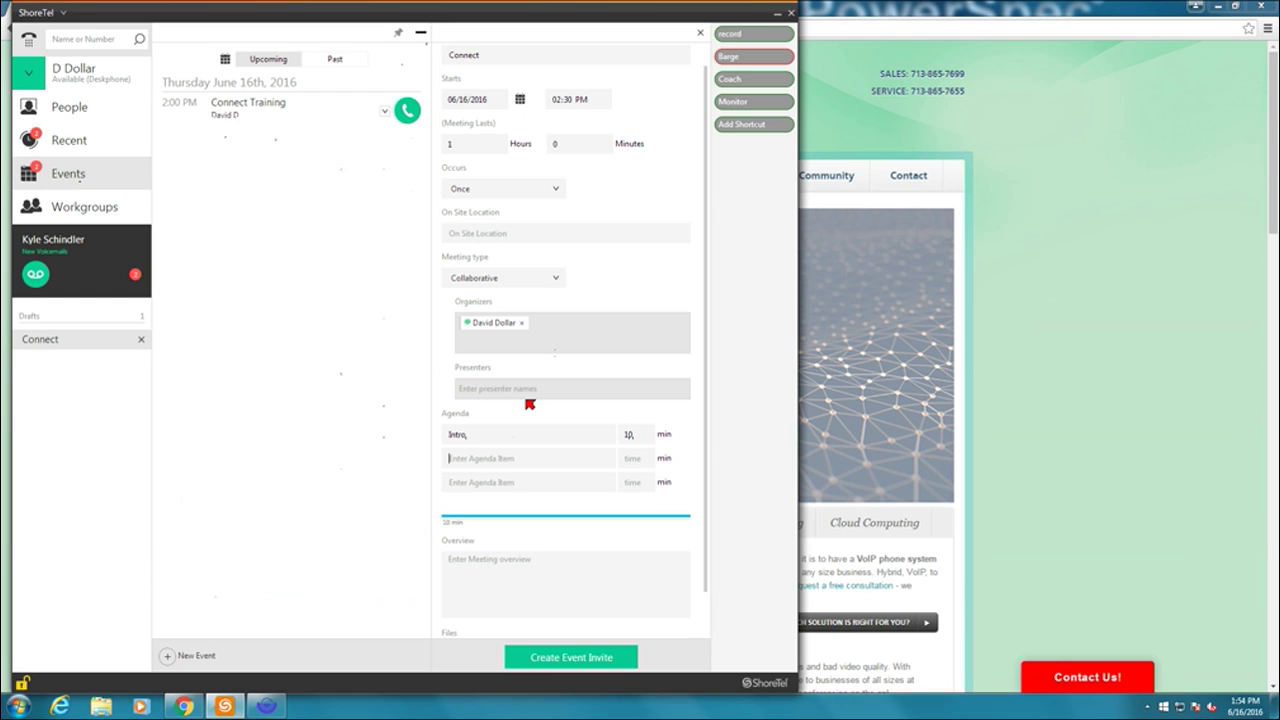
pyautogui.write('Phase 1')
pyautogui.press('Tab')
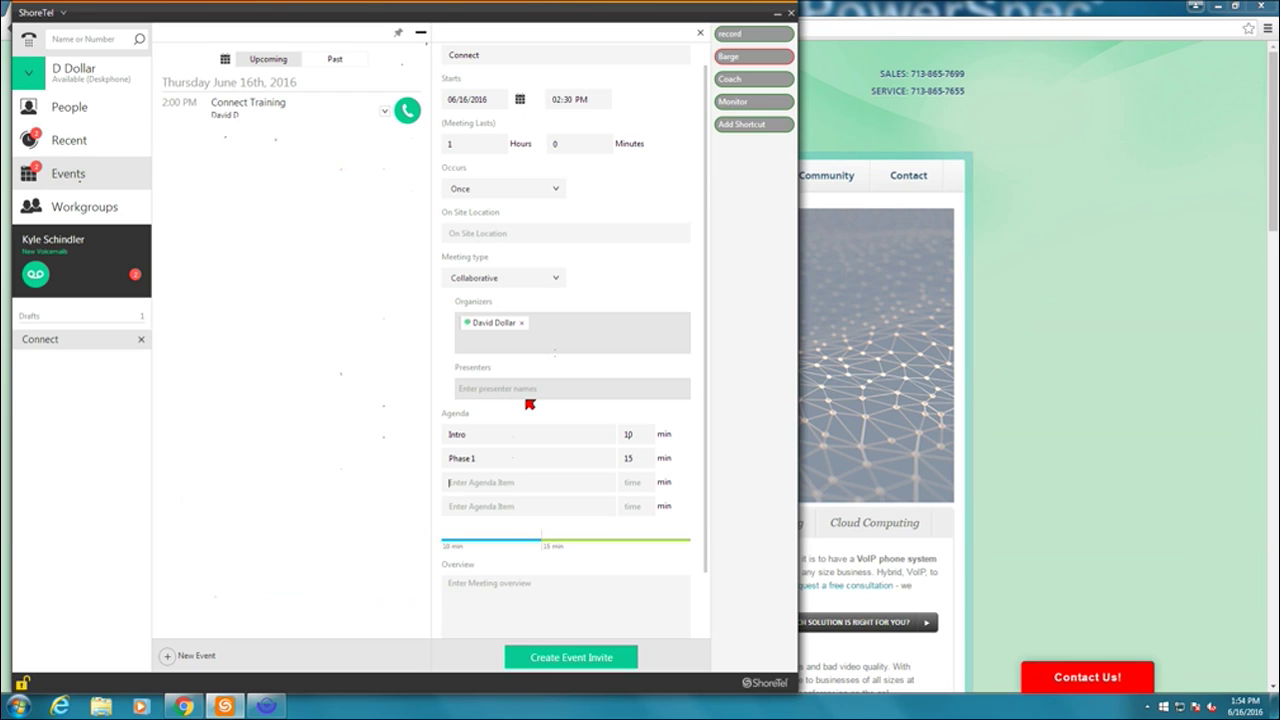
# - Add Phase 2 (20 minutes) and Q&A (15 minutes) to the agenda
pyautogui.write('Phase 2')
pyautogui.press('Tab')
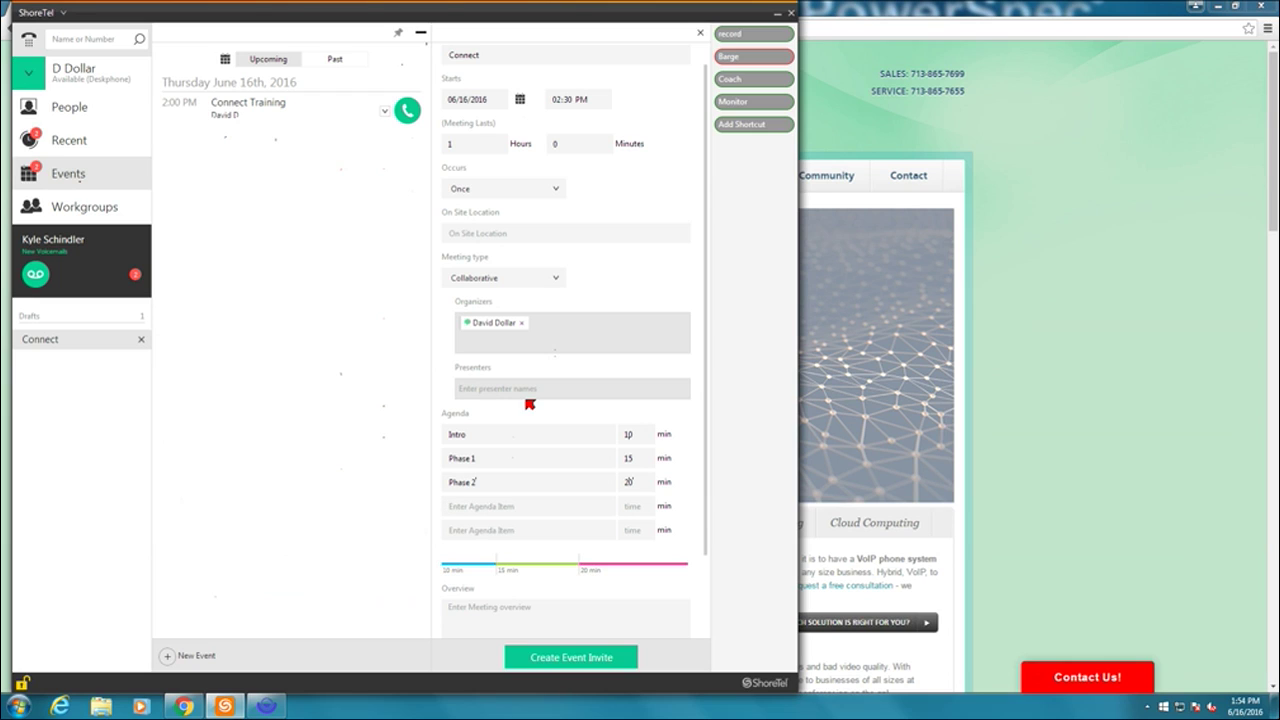
pyautogui.write('A')
pyautogui.press('BackSpace')
pyautogui.write('Q&A')
pyautogui.click(523, 534)
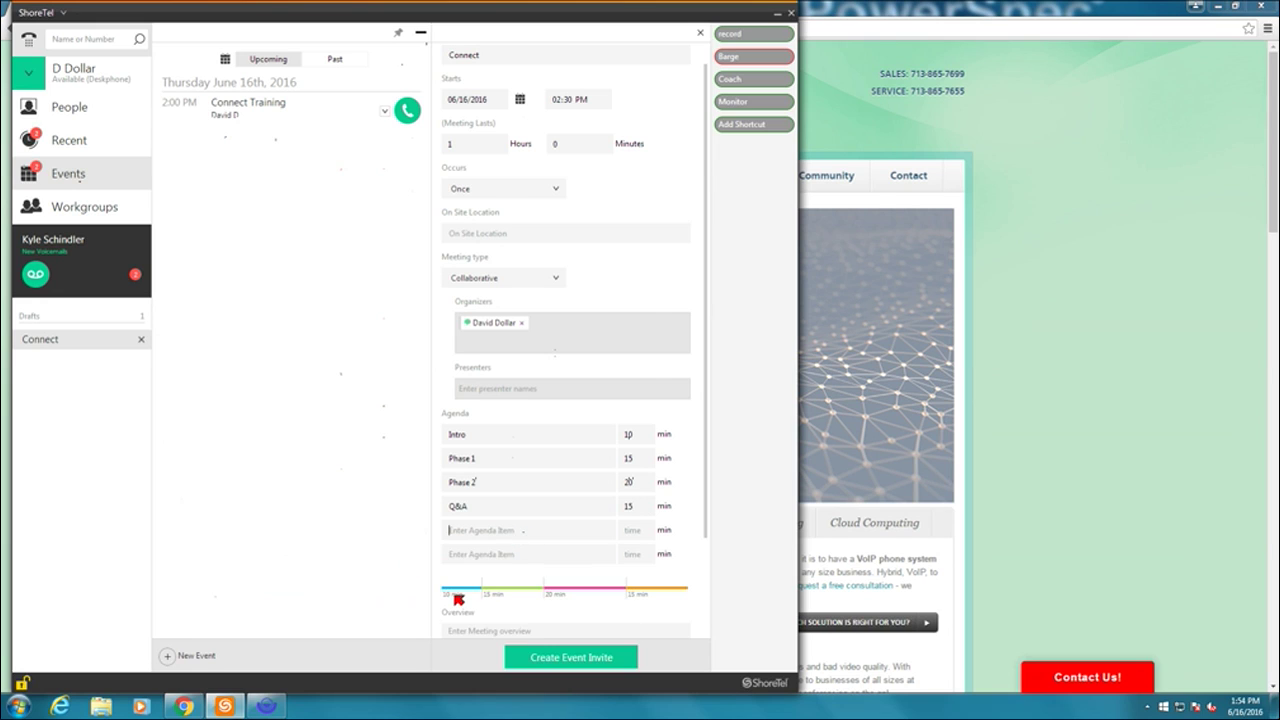
# - Expand the Meeting Settings section below the meeting overview
pyautogui.scroll(-2, 457, 598)
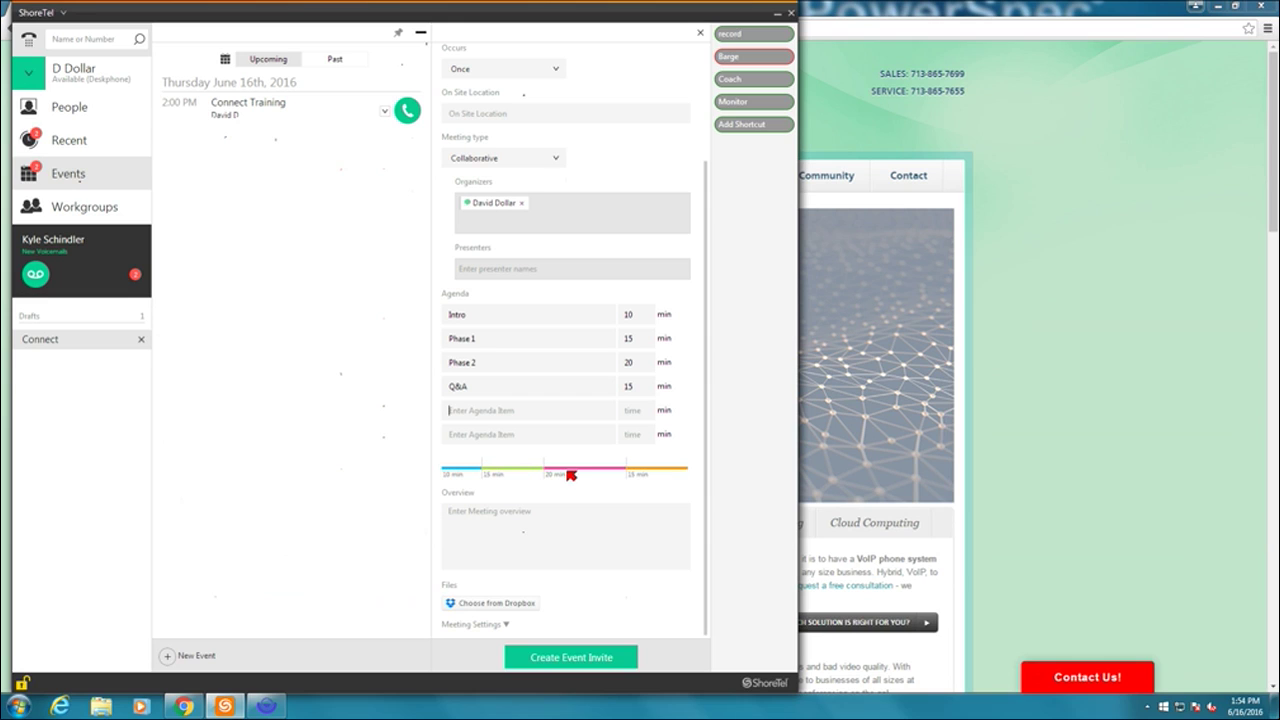
pyautogui.click(549, 530)
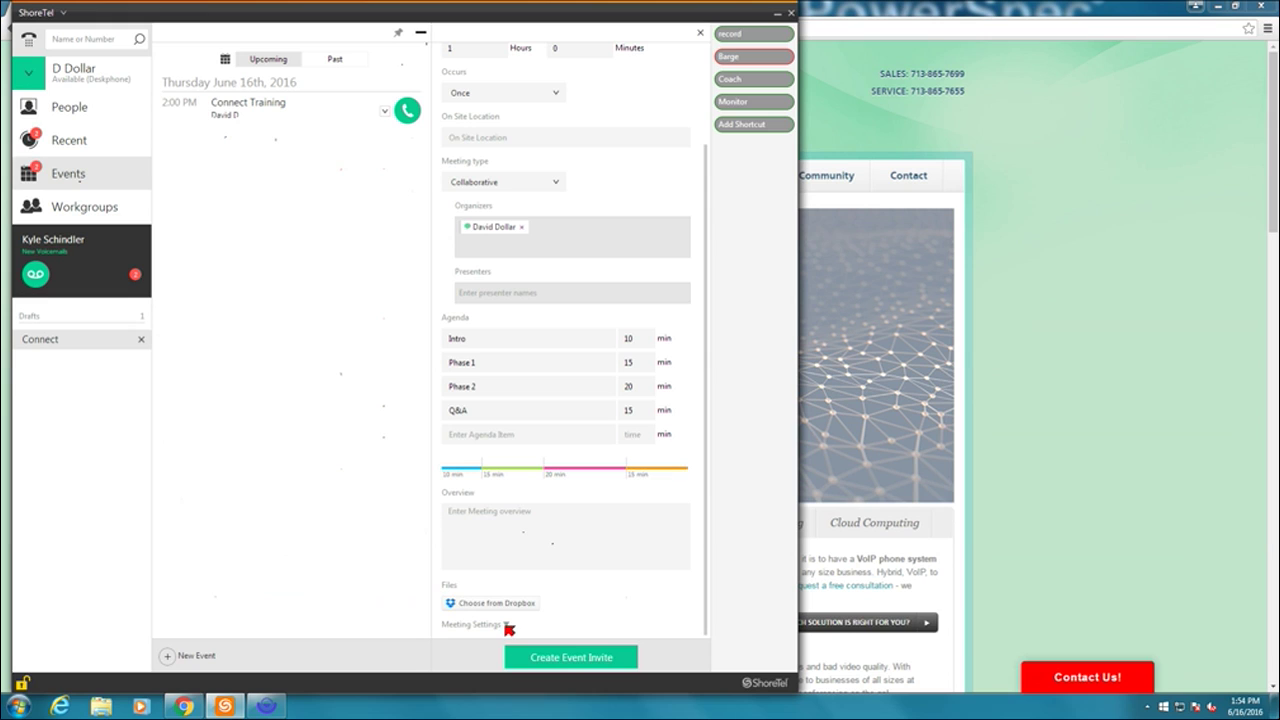
pyautogui.click(507, 625)
pyautogui.scroll(-5, 505, 560)
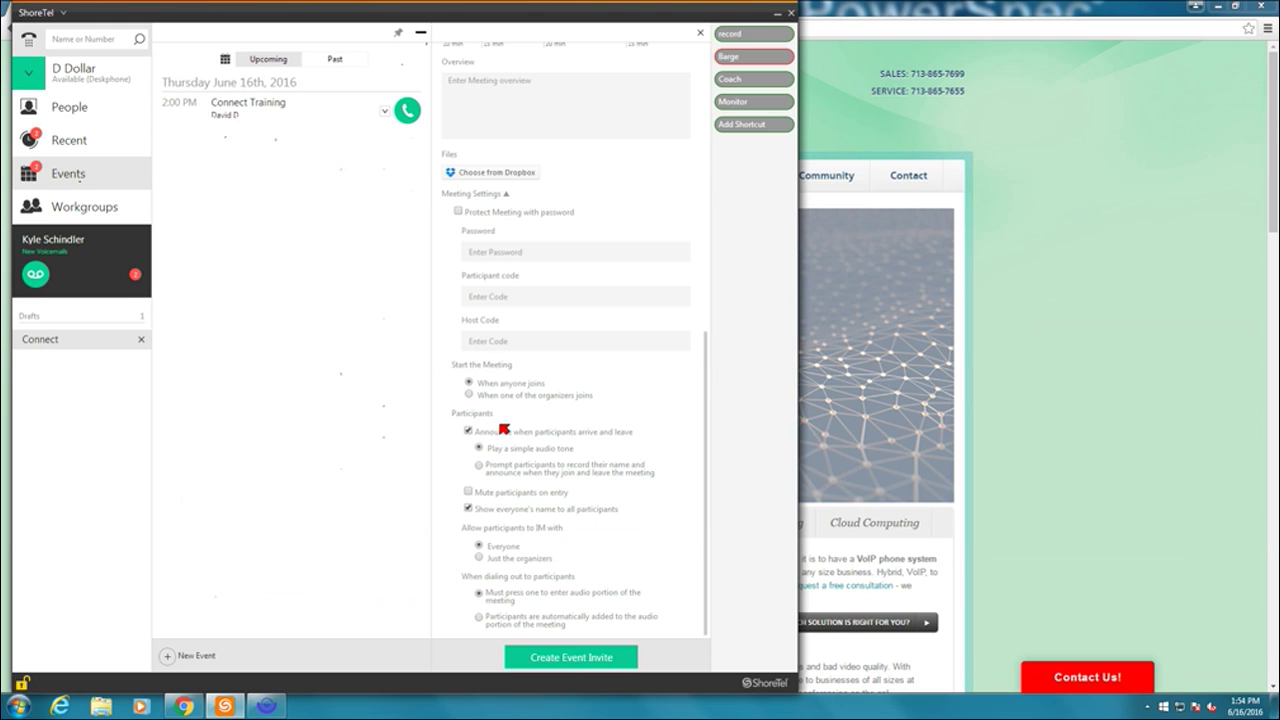
pyautogui.click(542, 336)
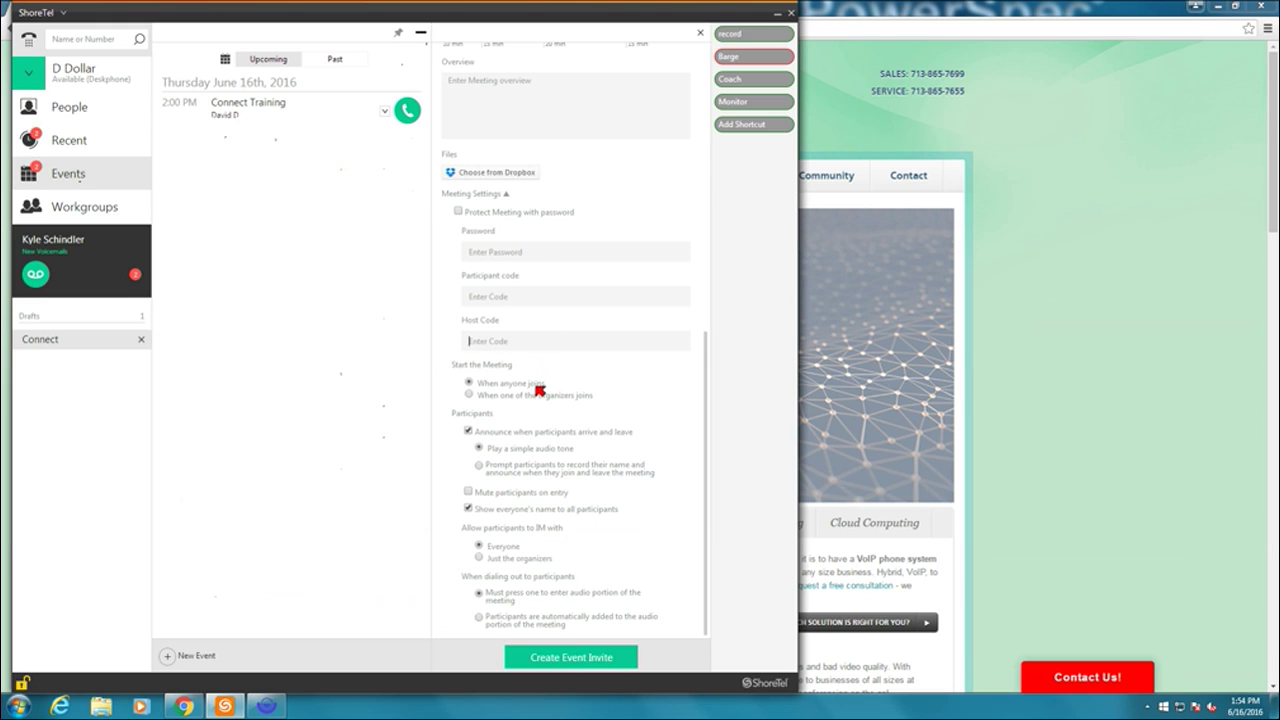
# - Create the Connect invite, then open the 2:30 PM Connect event and confirm Cancel Meeting
pyautogui.click(576, 658)
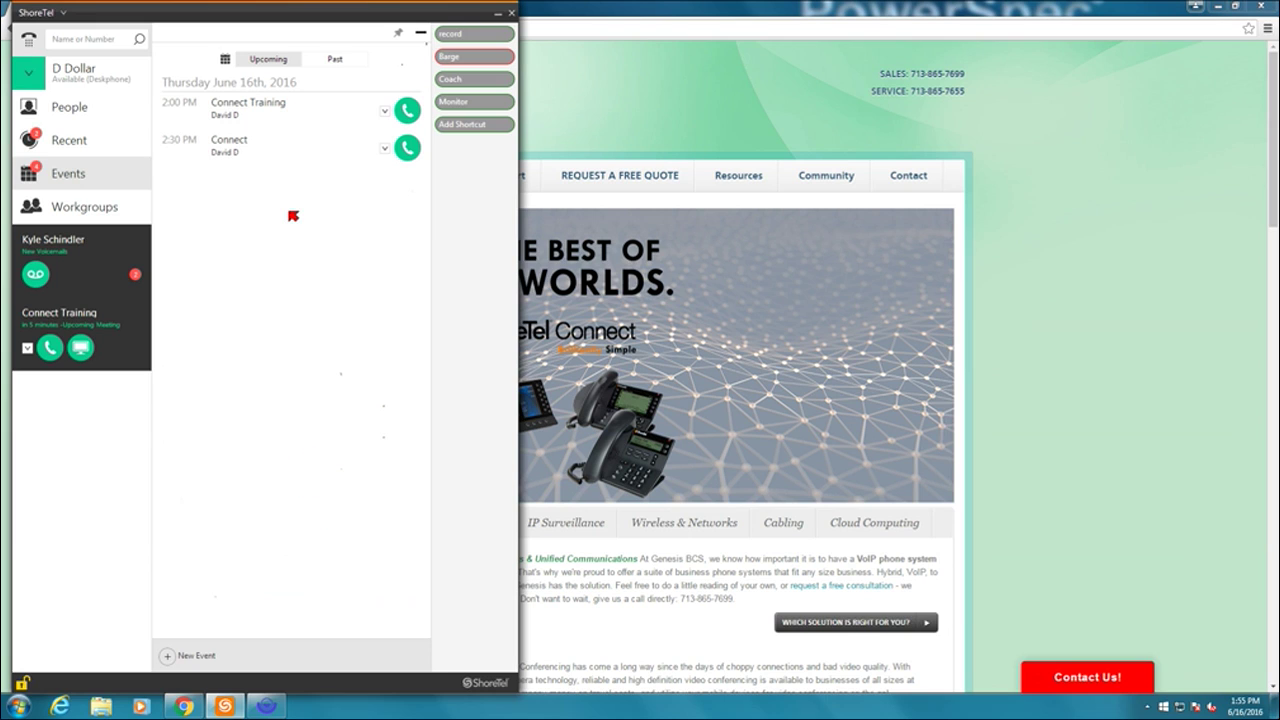
pyautogui.click(282, 146)
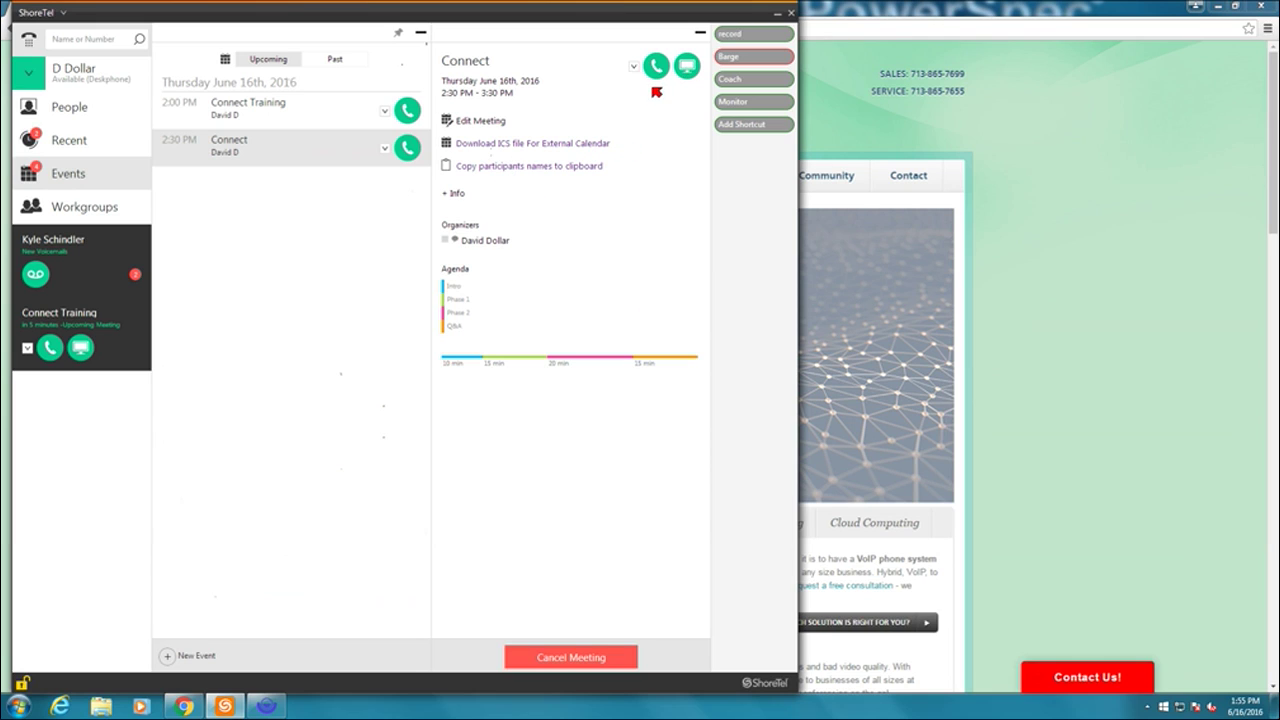
pyautogui.click(577, 657)
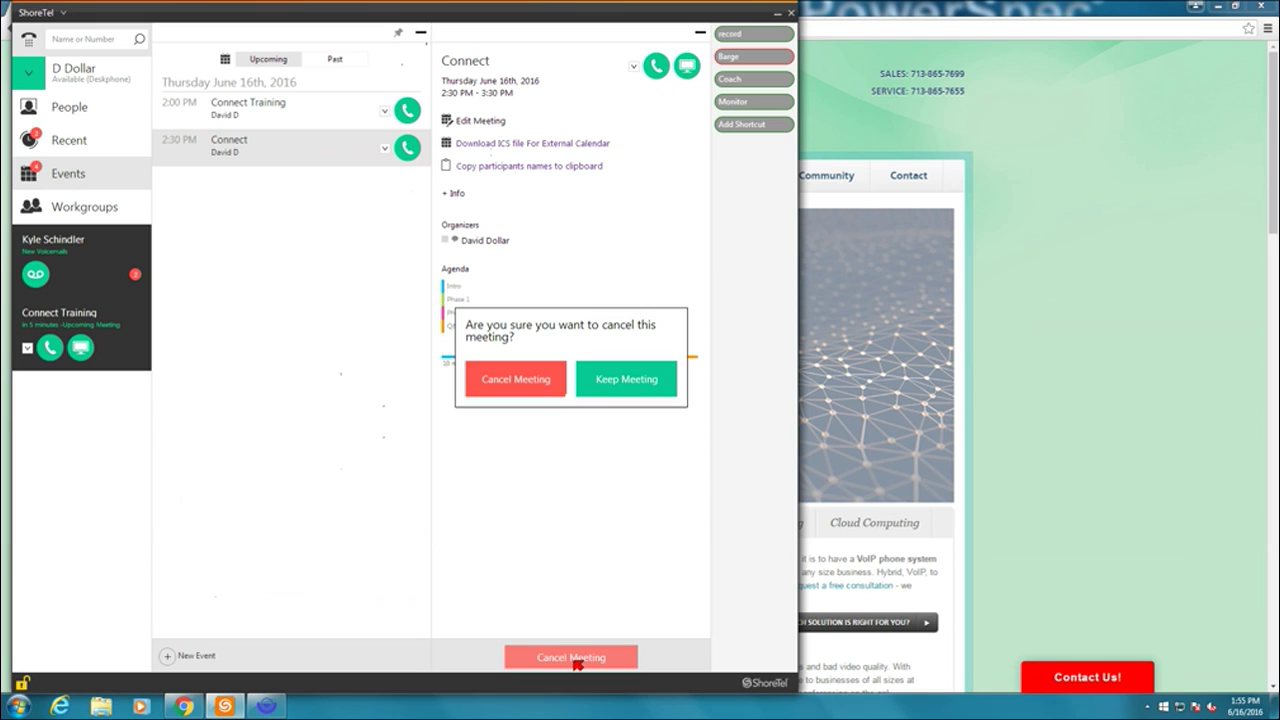
pyautogui.click(529, 388)
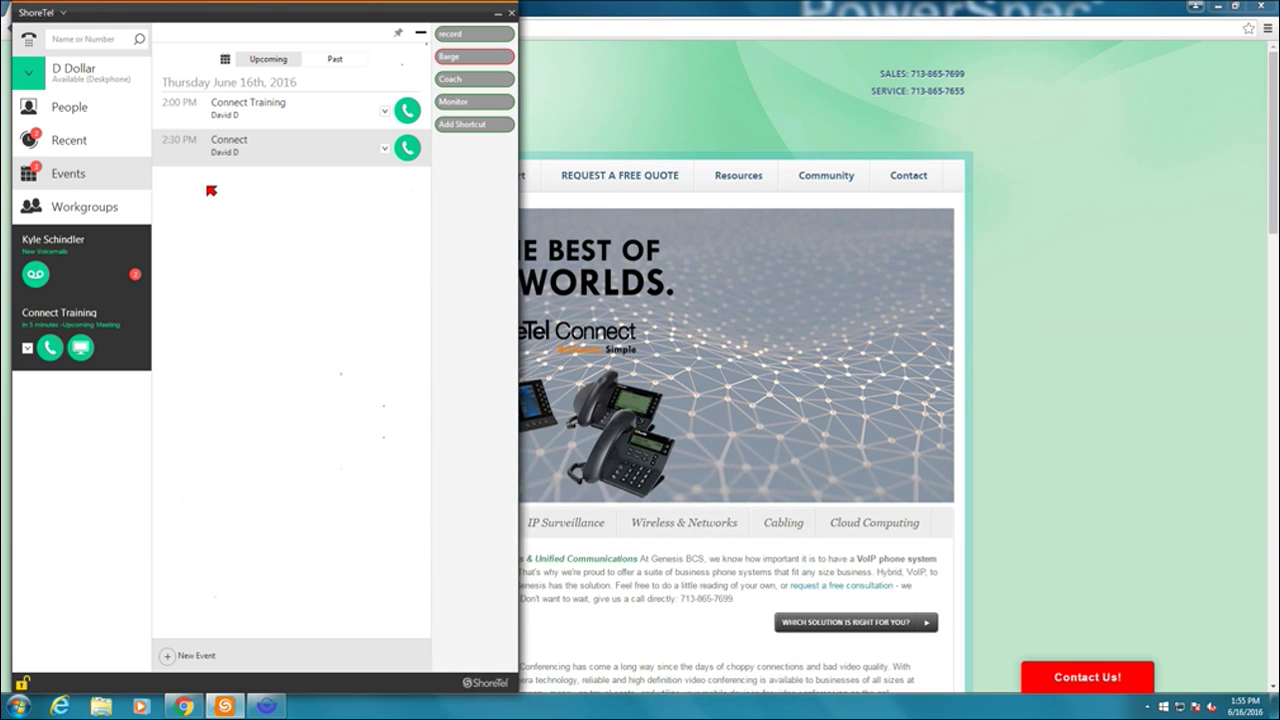
# - Visit Workgroups, open the new voicemails, dismiss the meeting alert, and collapse to the sidebar
pyautogui.click(65, 207)
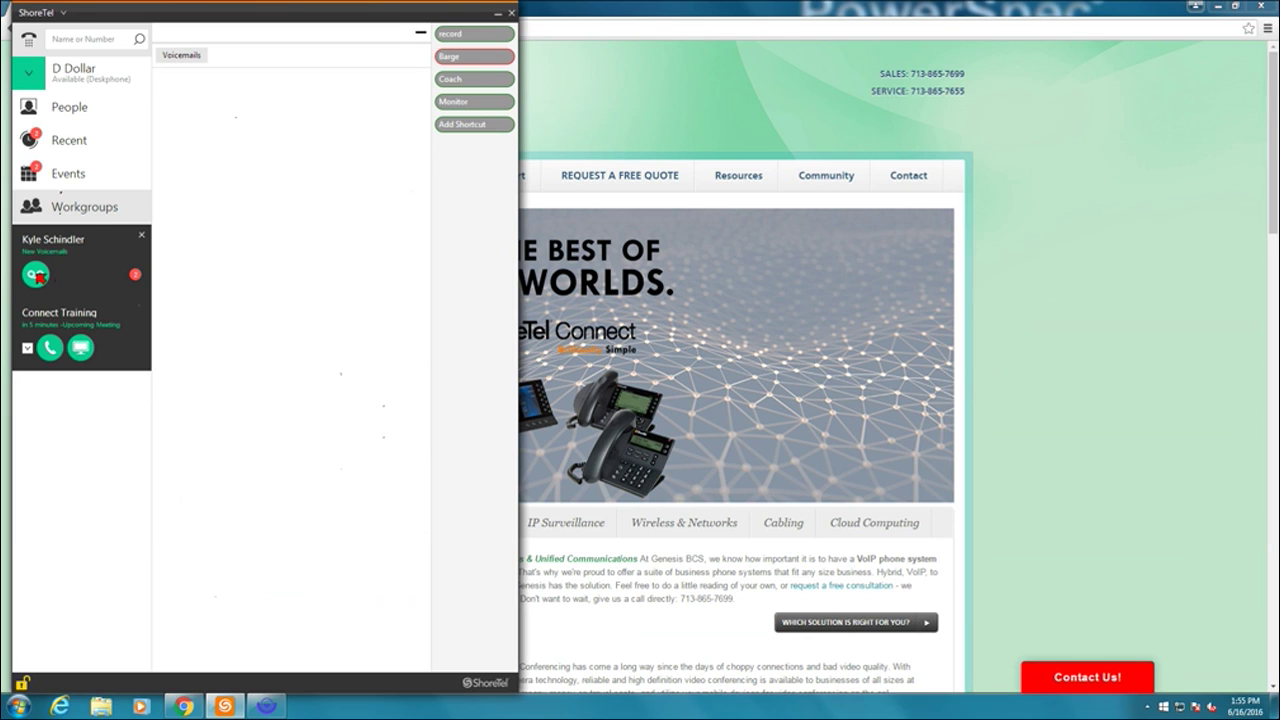
pyautogui.click(40, 280)
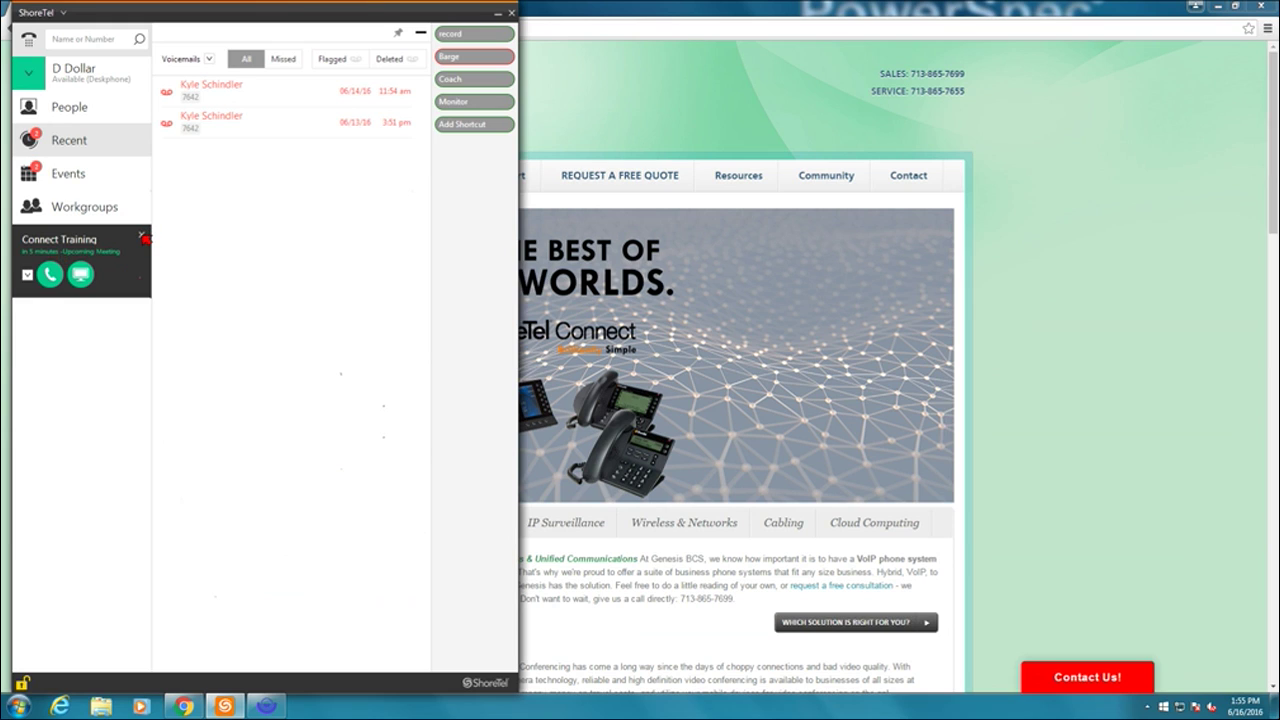
pyautogui.click(142, 235)
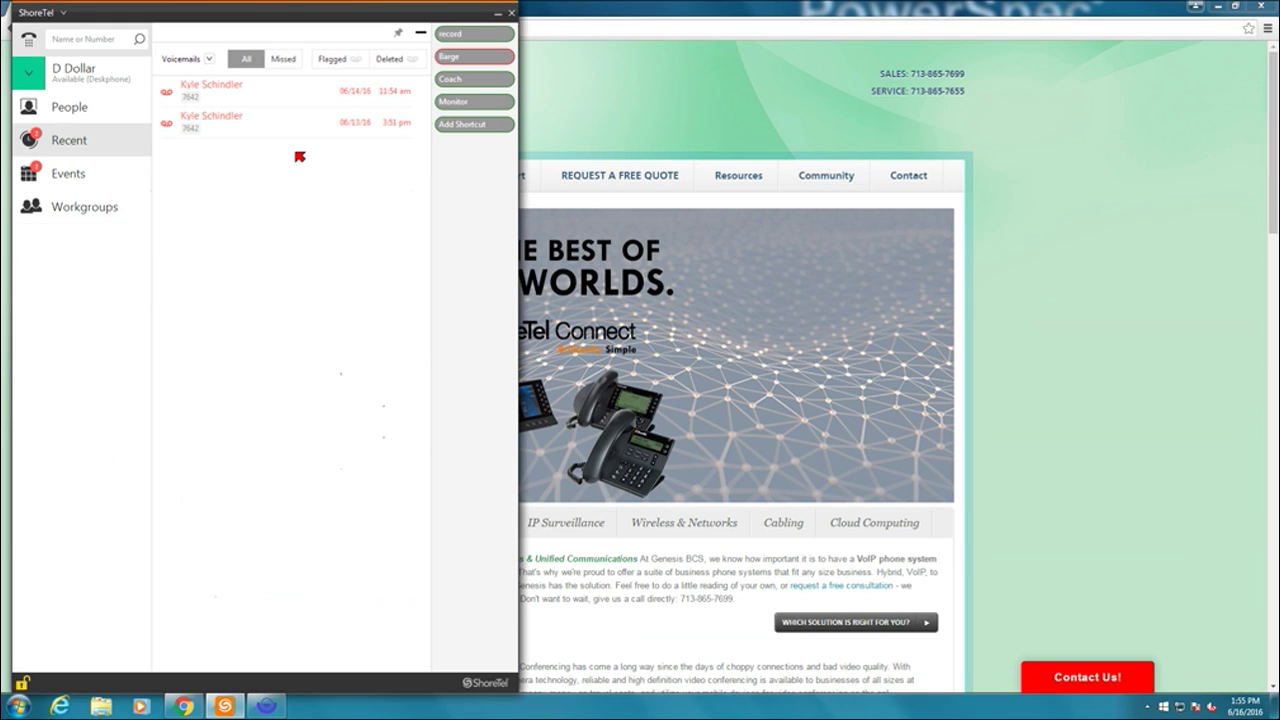
pyautogui.click(421, 35)
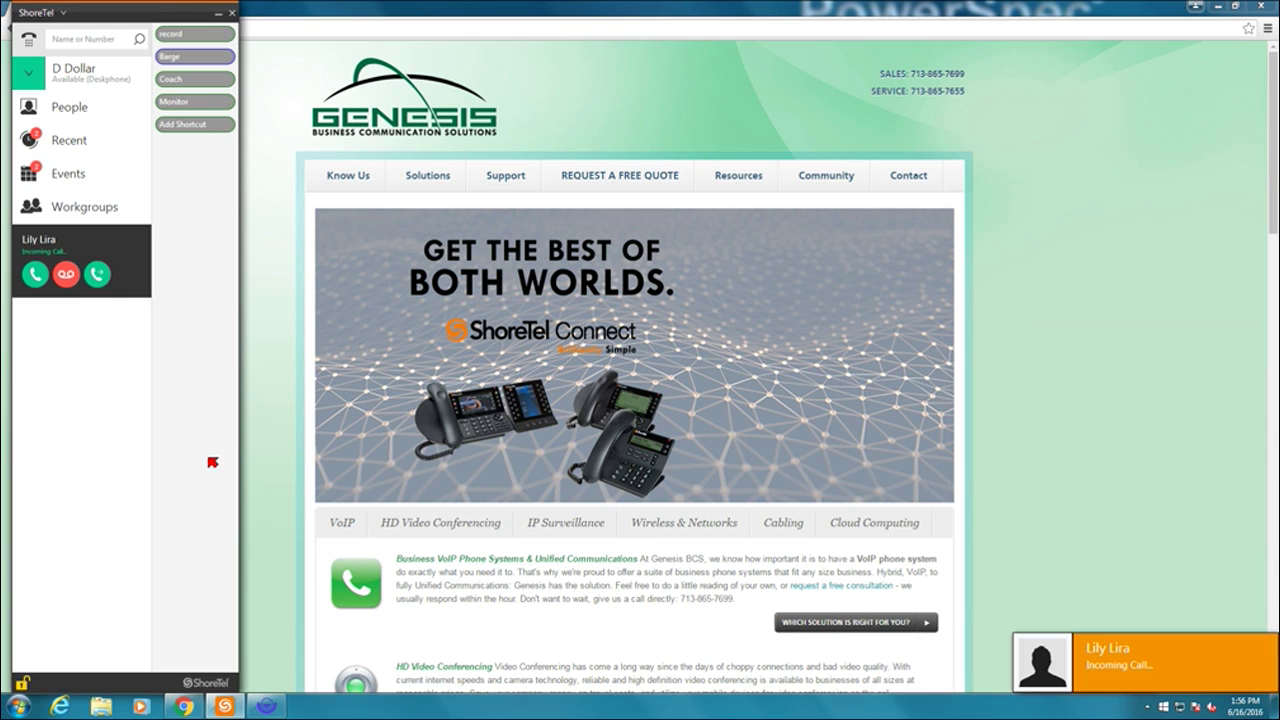
# - Open the incoming caller's card from the desktop alert and answer the call
pyautogui.click(1121, 662)
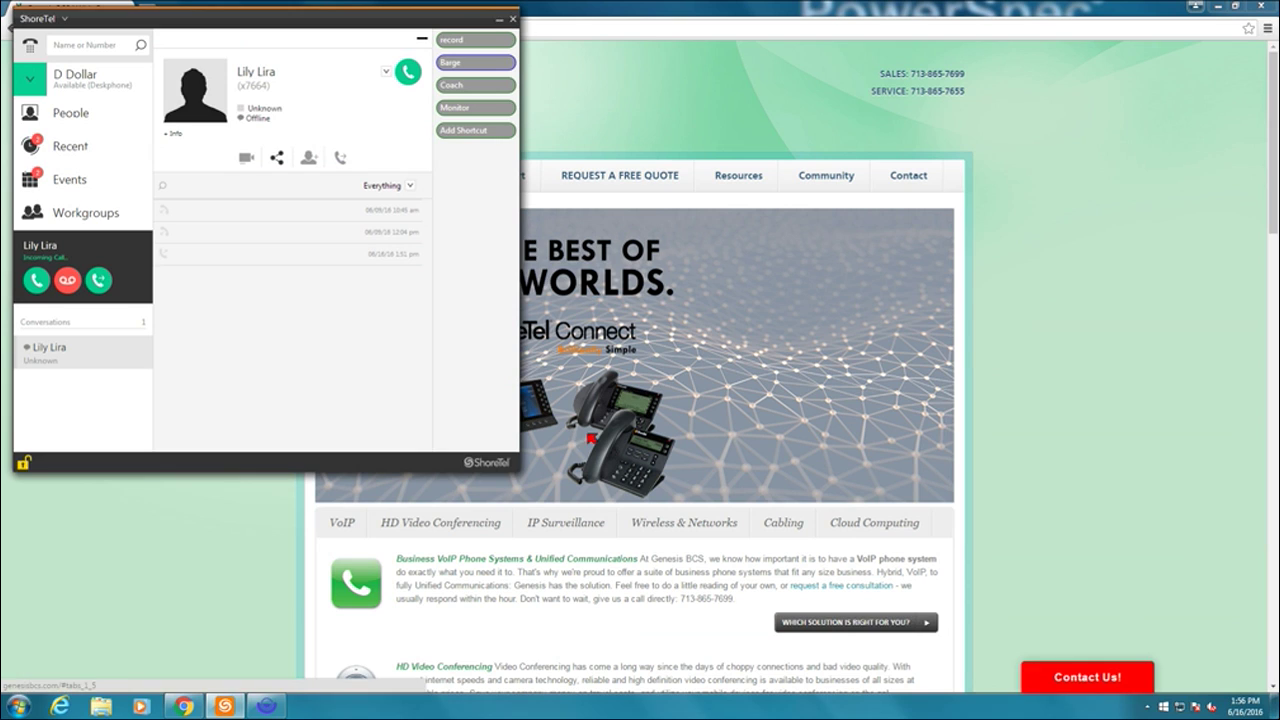
pyautogui.click(36, 283)
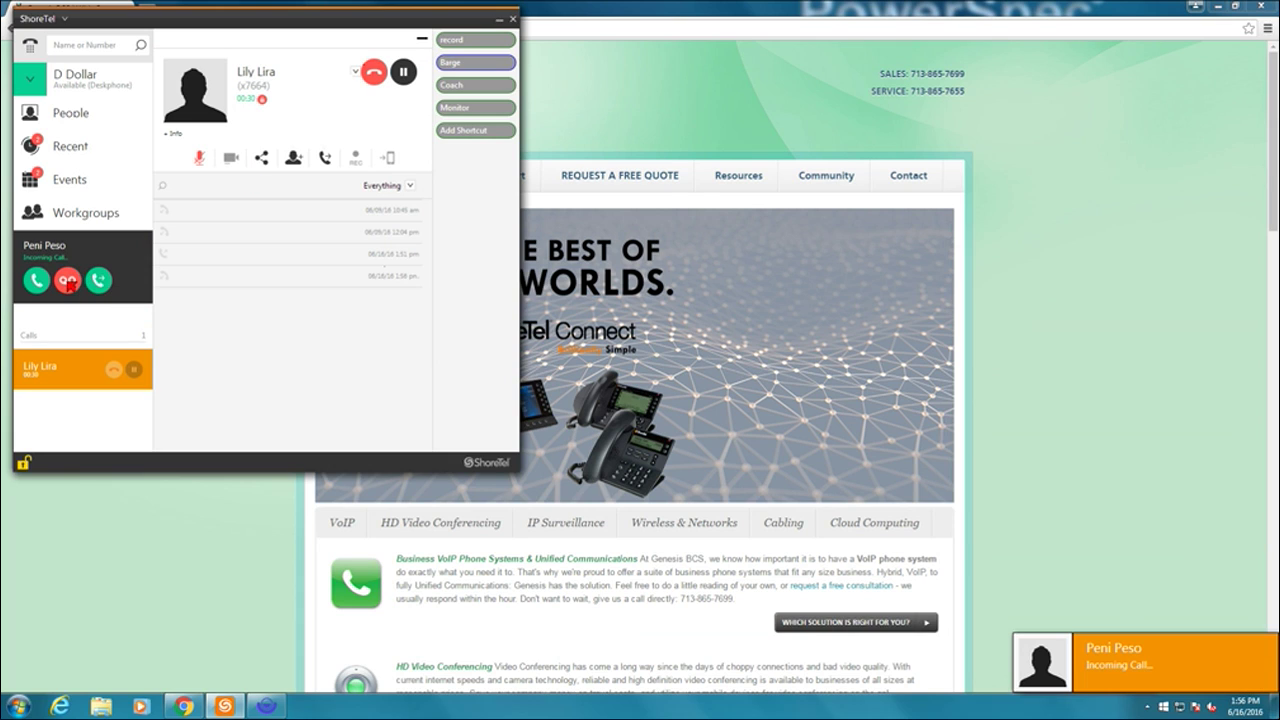
# - Answer the second call and merge it with the held caller into a conference
pyautogui.click(36, 281)
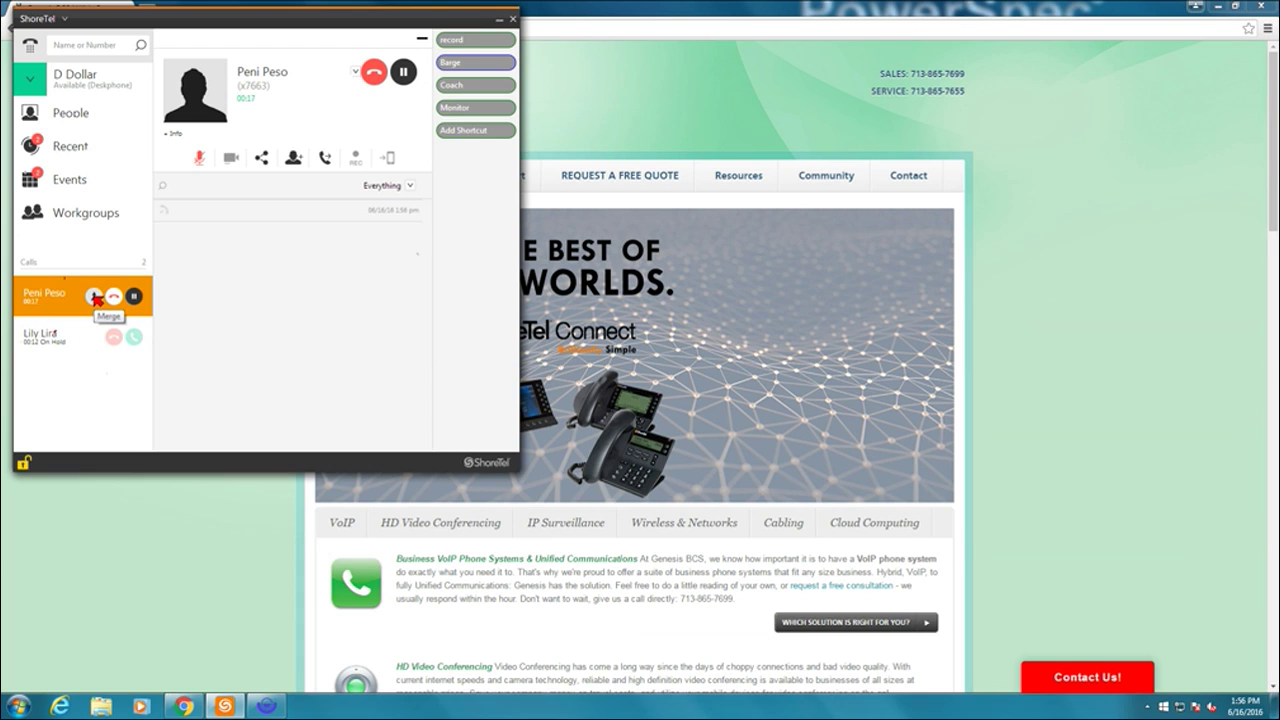
pyautogui.click(94, 297)
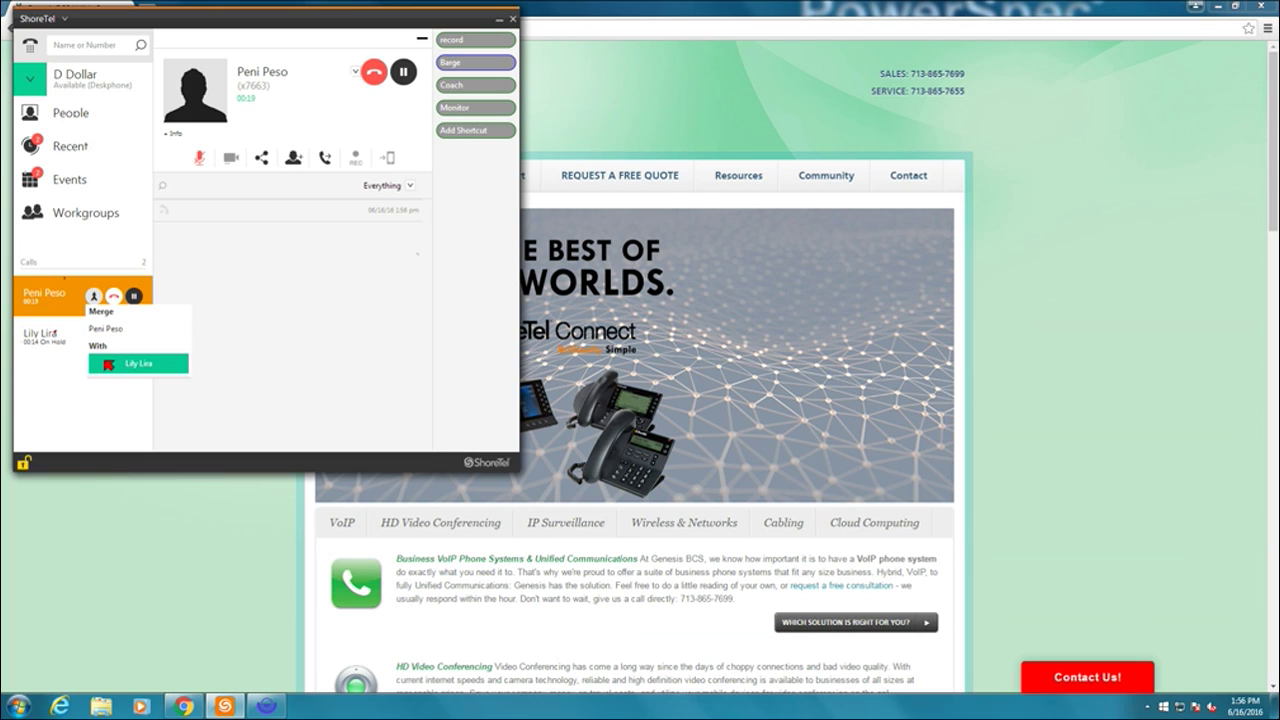
pyautogui.click(110, 364)
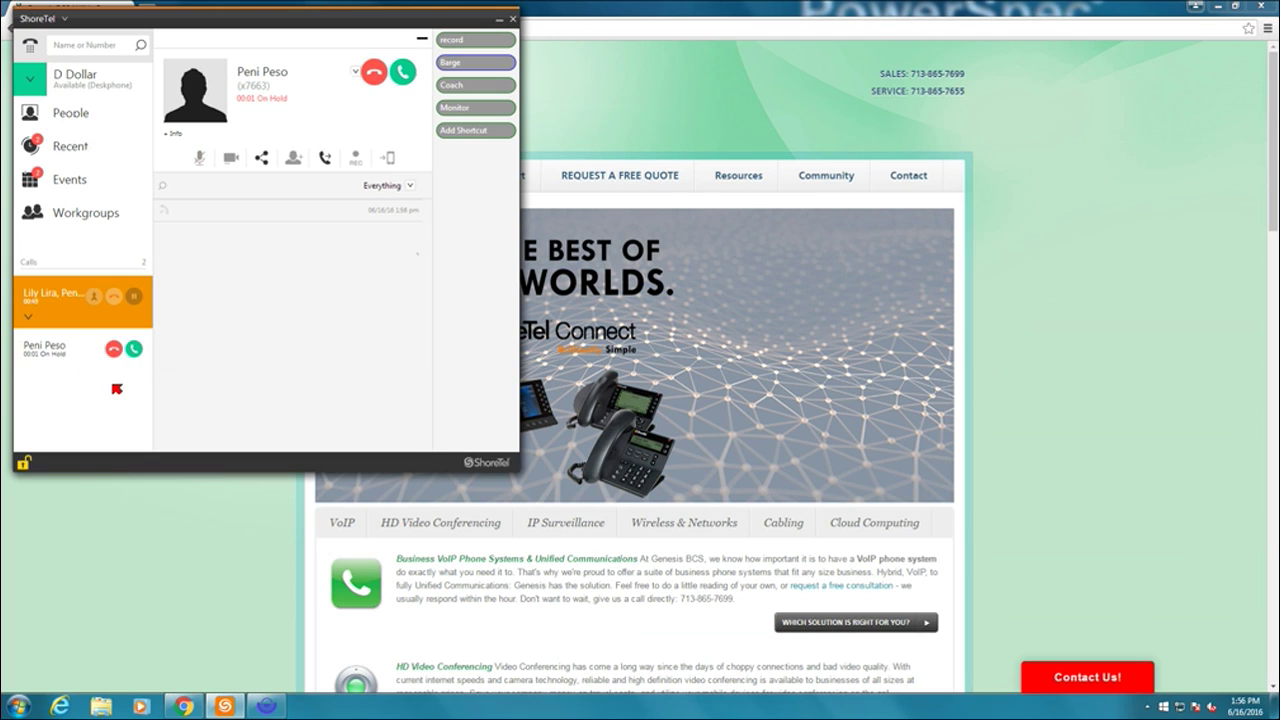